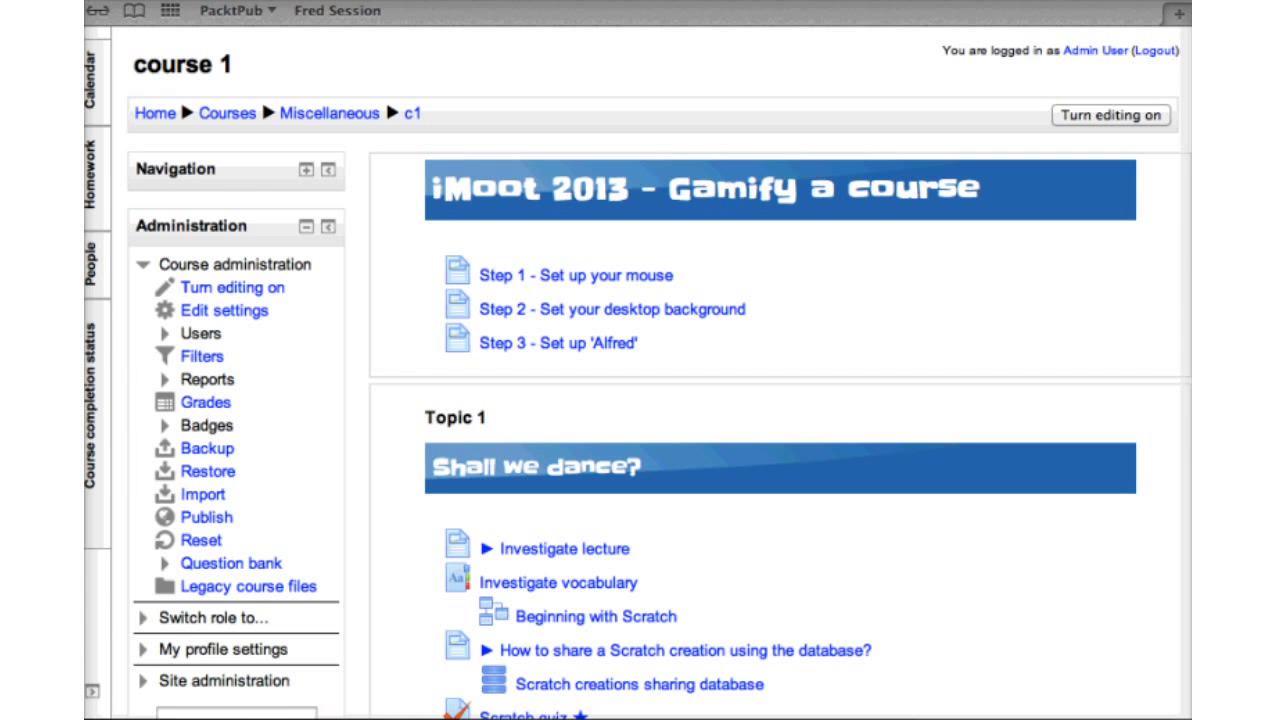
Enable site-wide completion tracking and conditional access in Advanced features and save
{"action": "key", "text": "Return"}
{"action": "scroll", "coordinate": [780, 400], "scroll_direction": "down", "scroll_amount": 5}
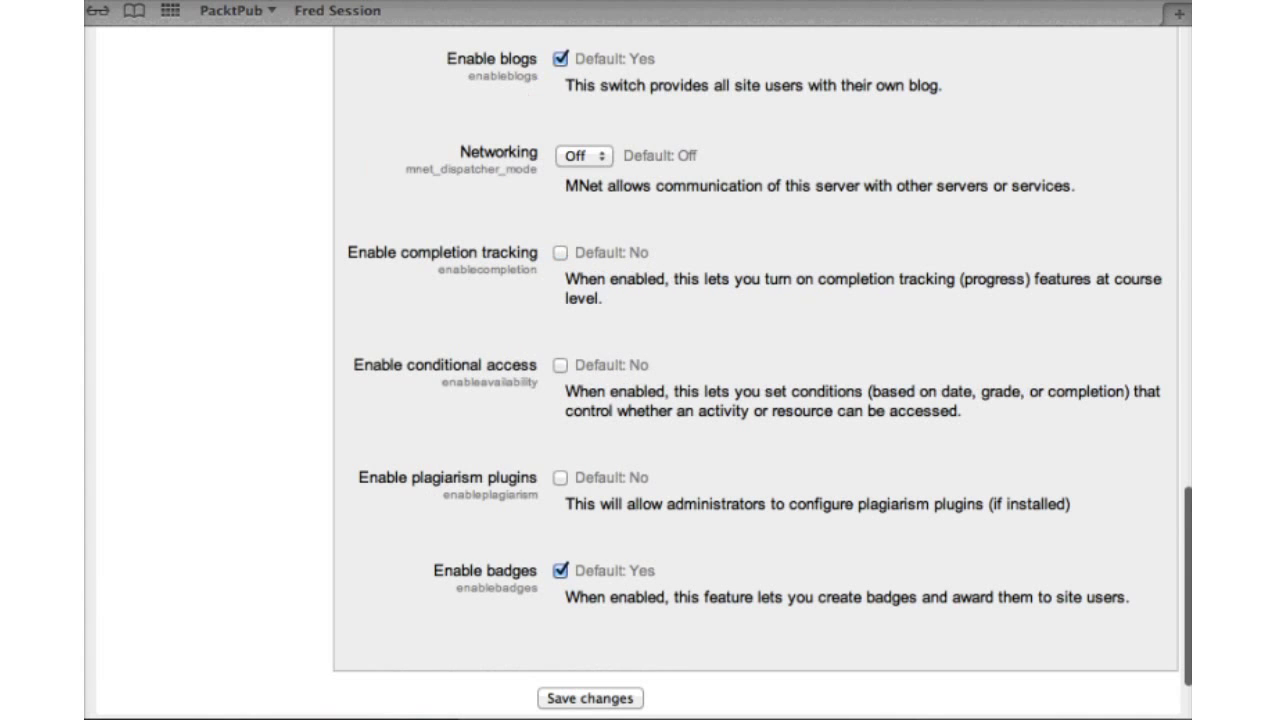
{"action": "left_click", "coordinate": [560, 252]}
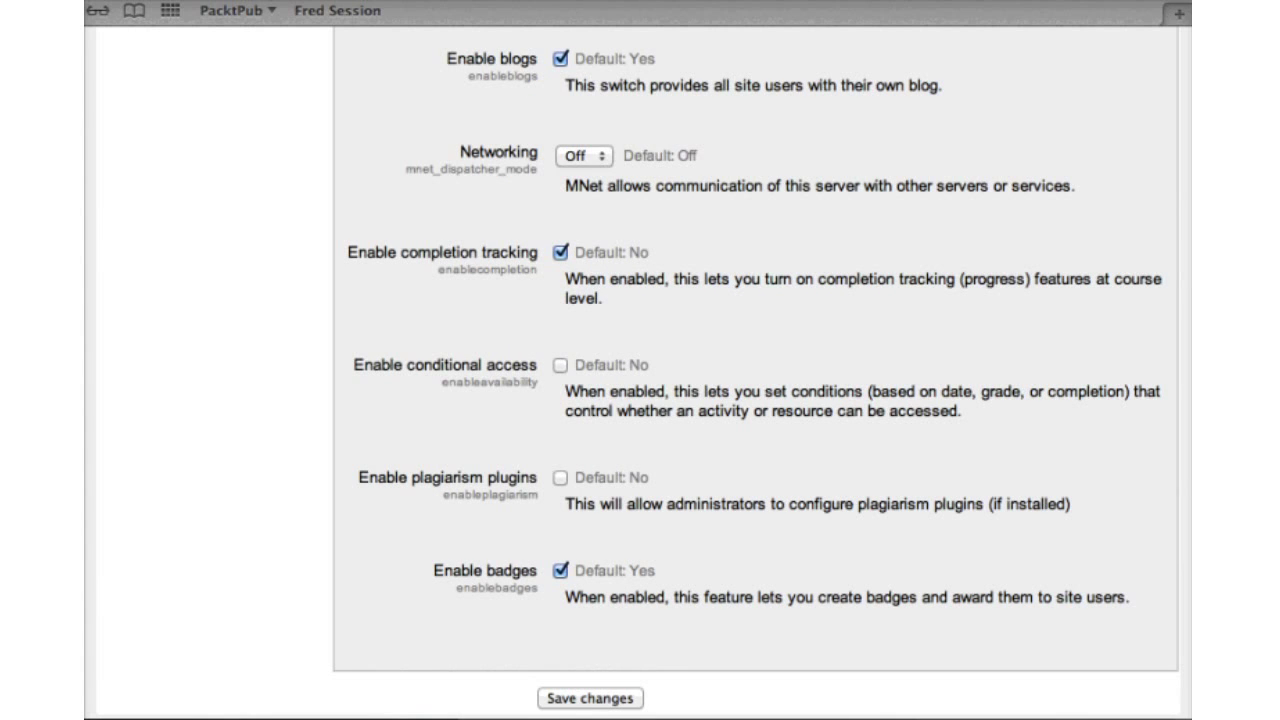
{"action": "left_click", "coordinate": [560, 365]}
{"action": "left_click", "coordinate": [590, 698]}
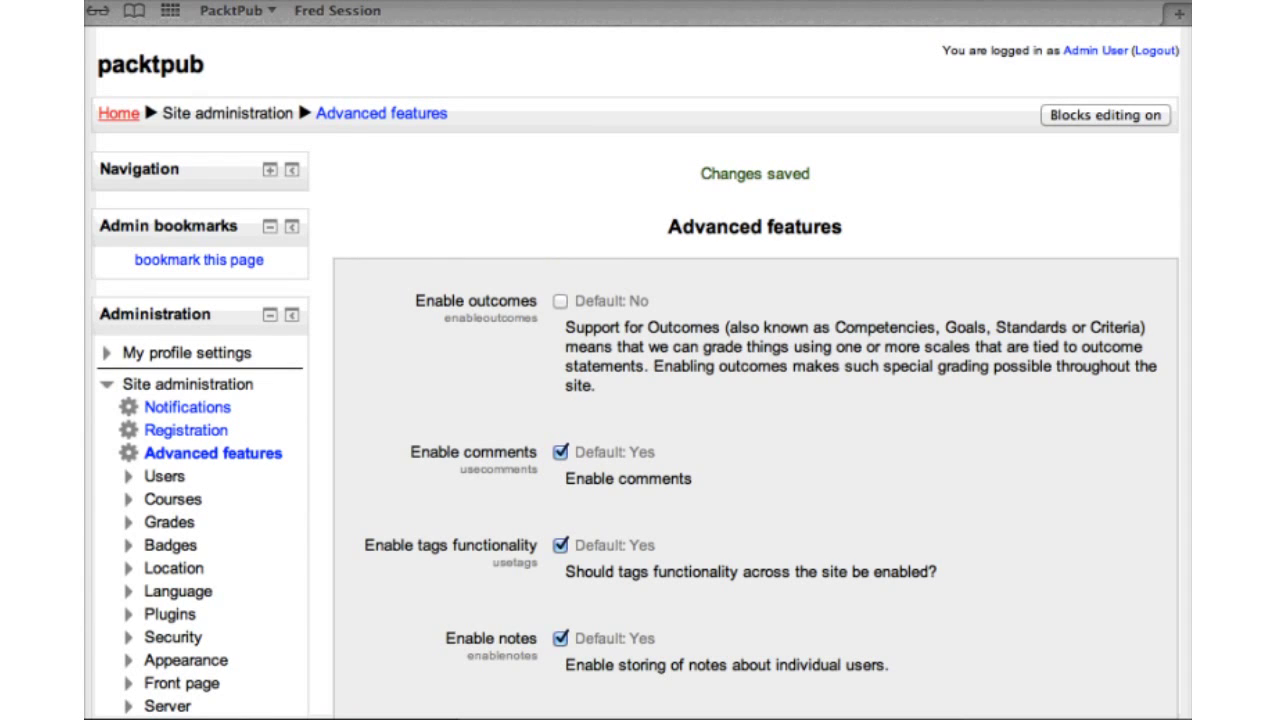
Go to the front page and open course 1's edit settings
{"action": "left_click", "coordinate": [118, 113]}
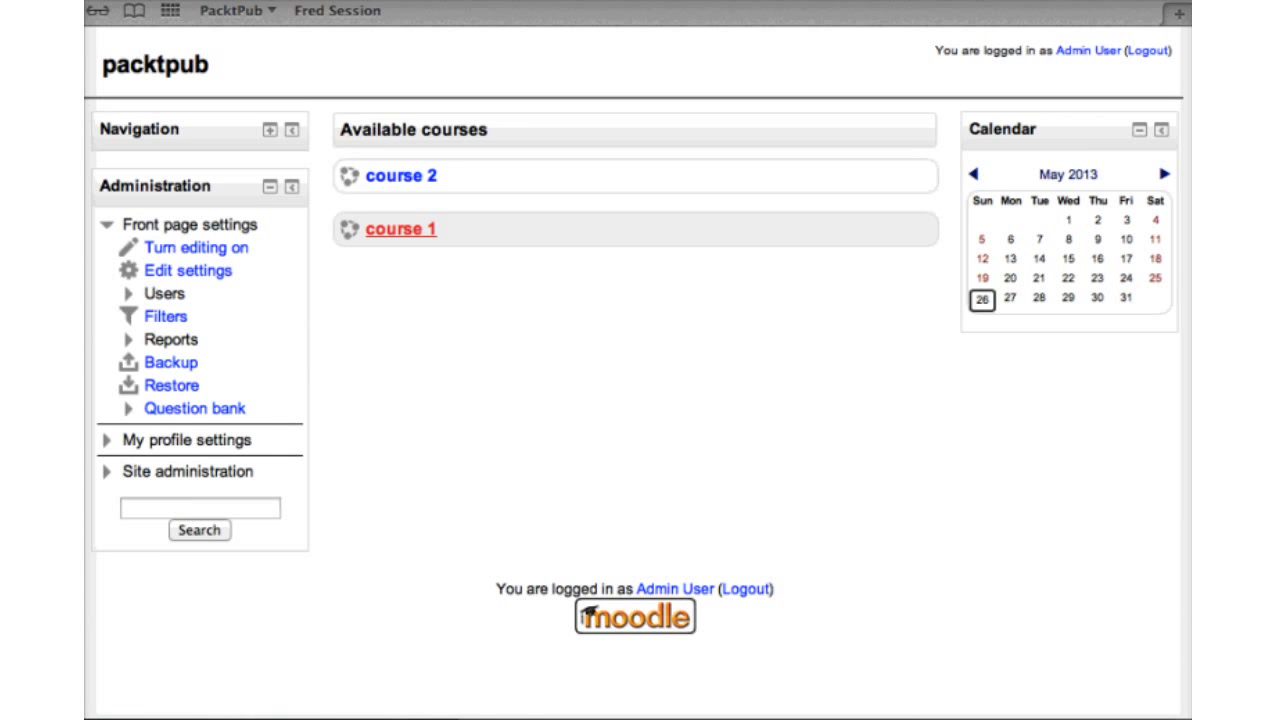
{"action": "left_click", "coordinate": [400, 229]}
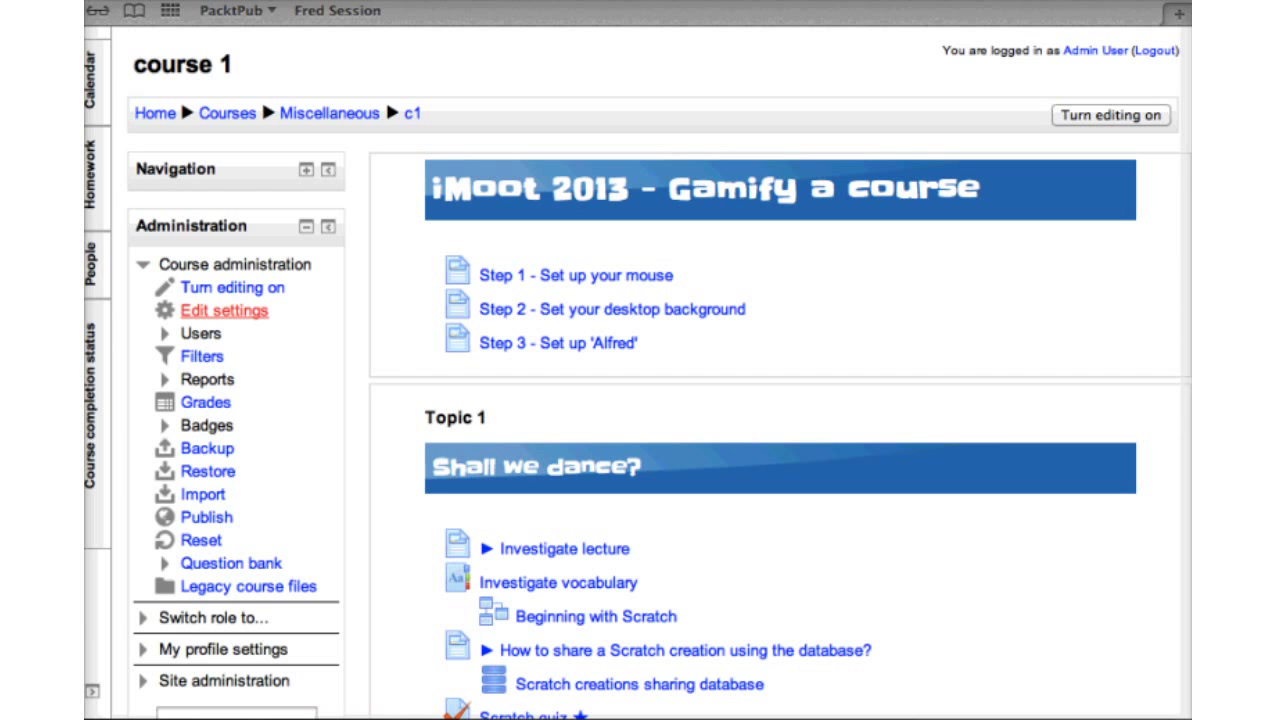
{"action": "left_click", "coordinate": [224, 310]}
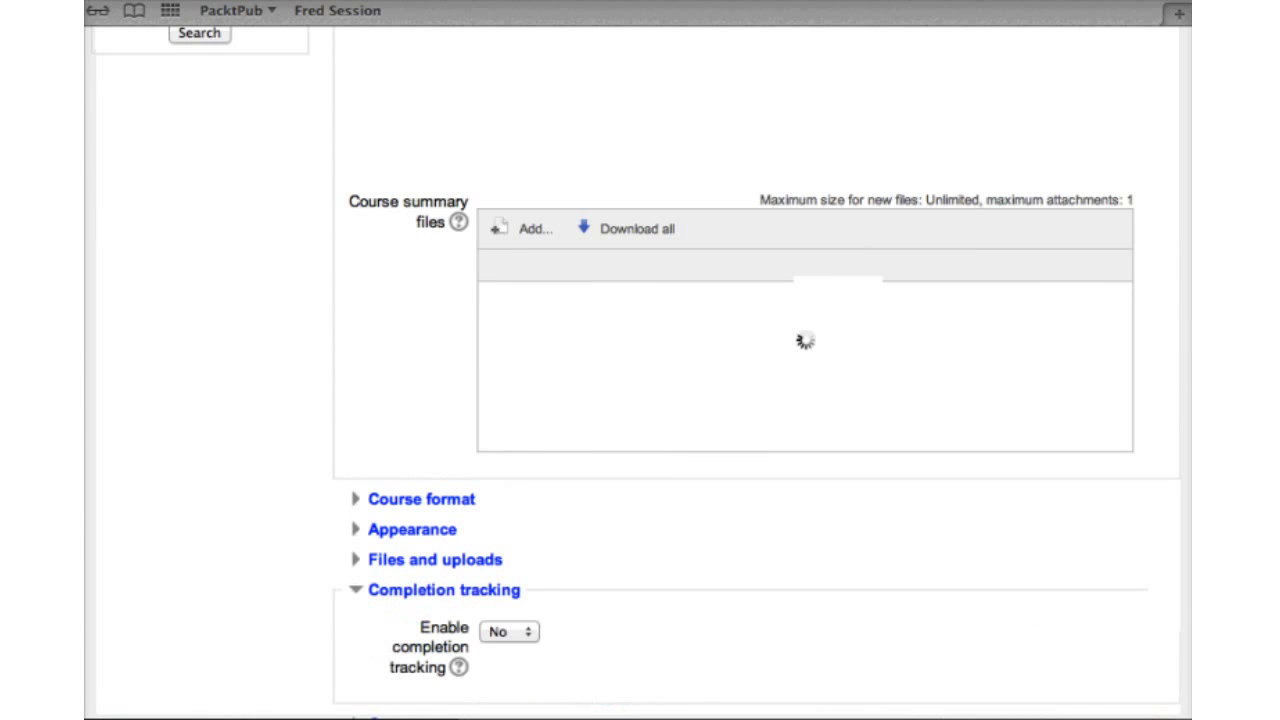
Set course 1's Enable completion tracking option to Yes
{"action": "scroll", "coordinate": [760, 400], "scroll_direction": "down", "scroll_amount": 5}
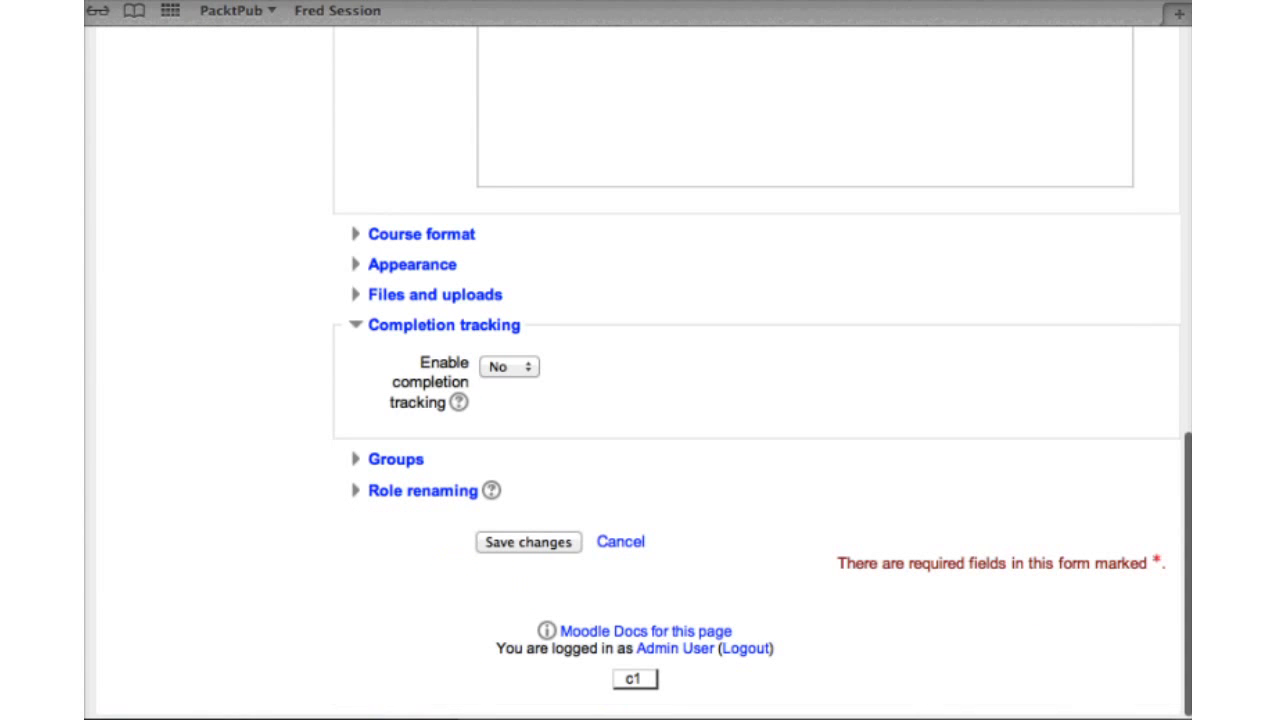
{"action": "left_click", "coordinate": [509, 367]}
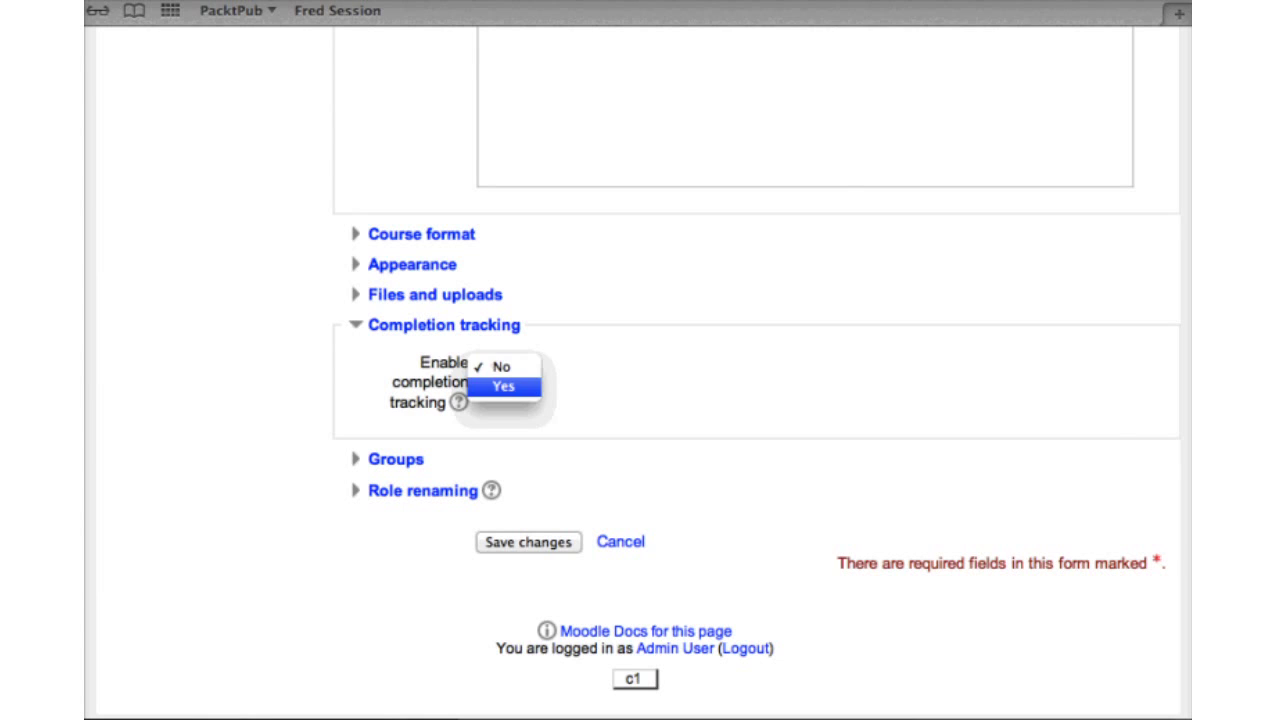
{"action": "key", "text": "Return"}
{"action": "scroll", "coordinate": [760, 400], "scroll_direction": "up", "scroll_amount": 5}
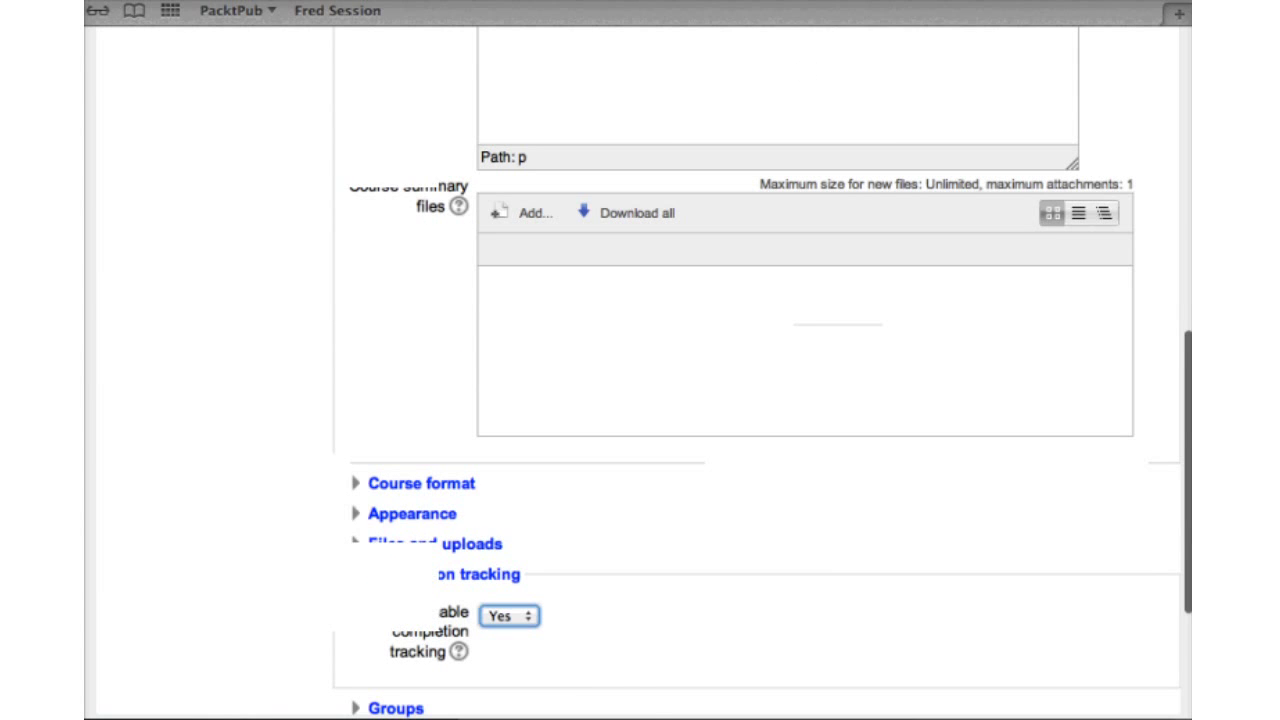
{"action": "scroll", "coordinate": [760, 400], "scroll_direction": "down", "scroll_amount": 5}
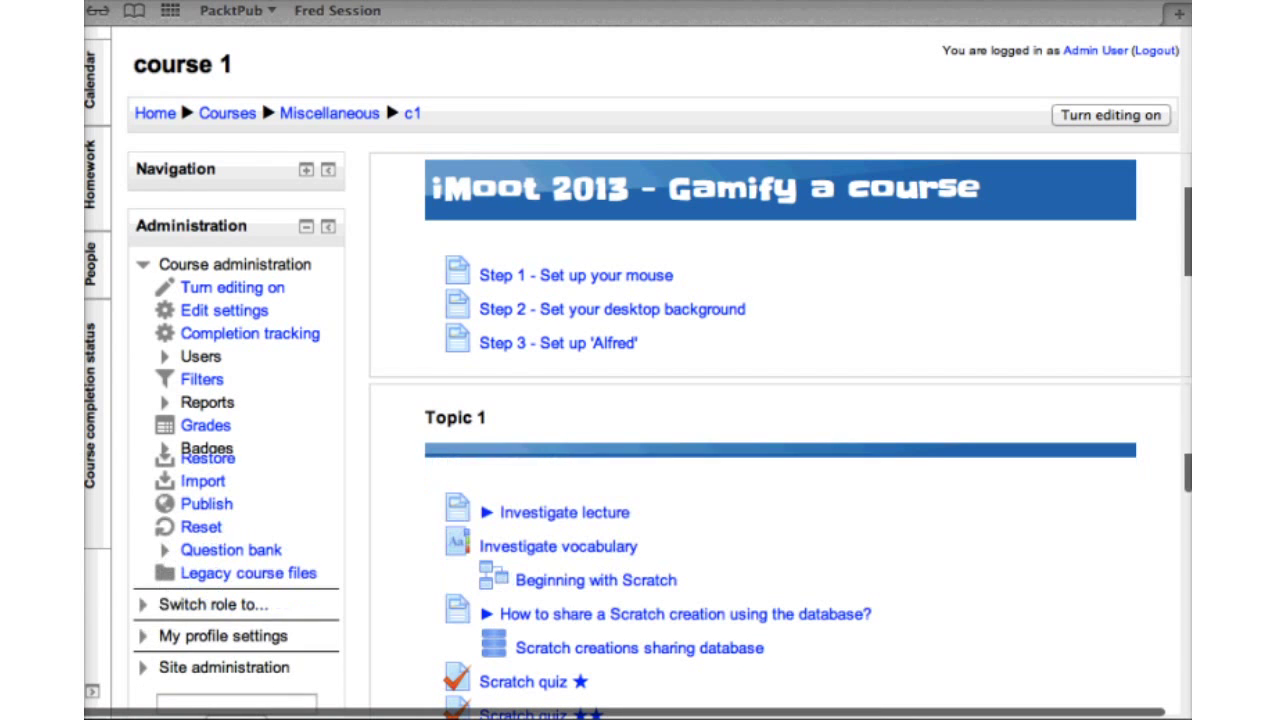
Scroll course 1's page to find the 'Step 1 - Set up your mouse' page
{"action": "scroll", "coordinate": [660, 400], "scroll_direction": "down", "scroll_amount": 2}
{"action": "scroll", "coordinate": [385, 61], "scroll_direction": "down", "scroll_amount": 3}
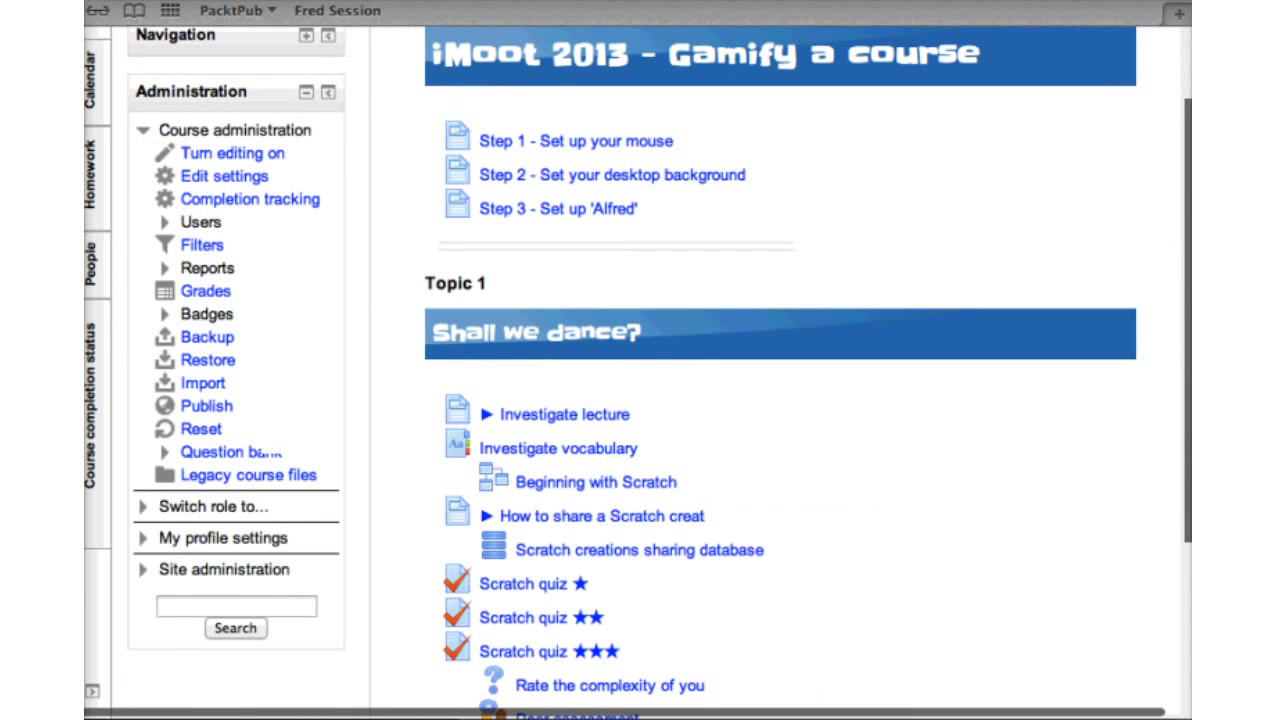
{"action": "scroll", "coordinate": [660, 400], "scroll_direction": "up", "scroll_amount": 2}
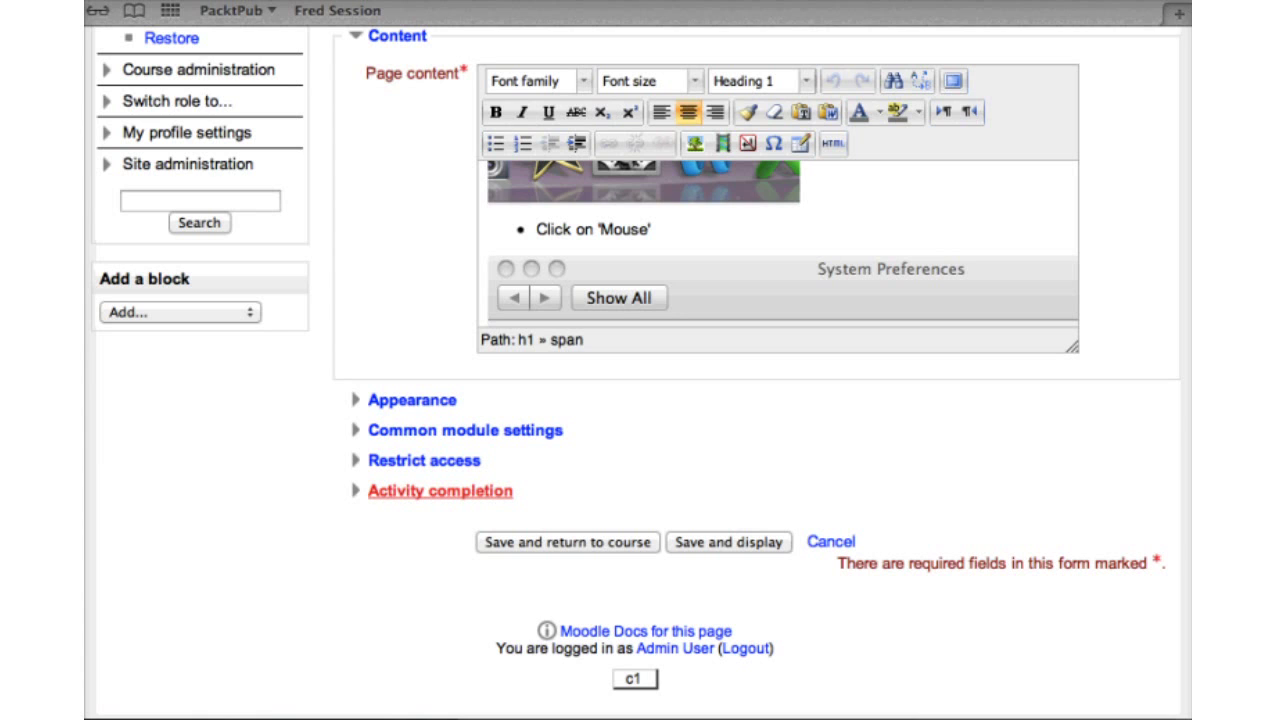
Set Step 1 to 'Show activity as complete when conditions are met', requiring students to view it
{"action": "left_click", "coordinate": [440, 490]}
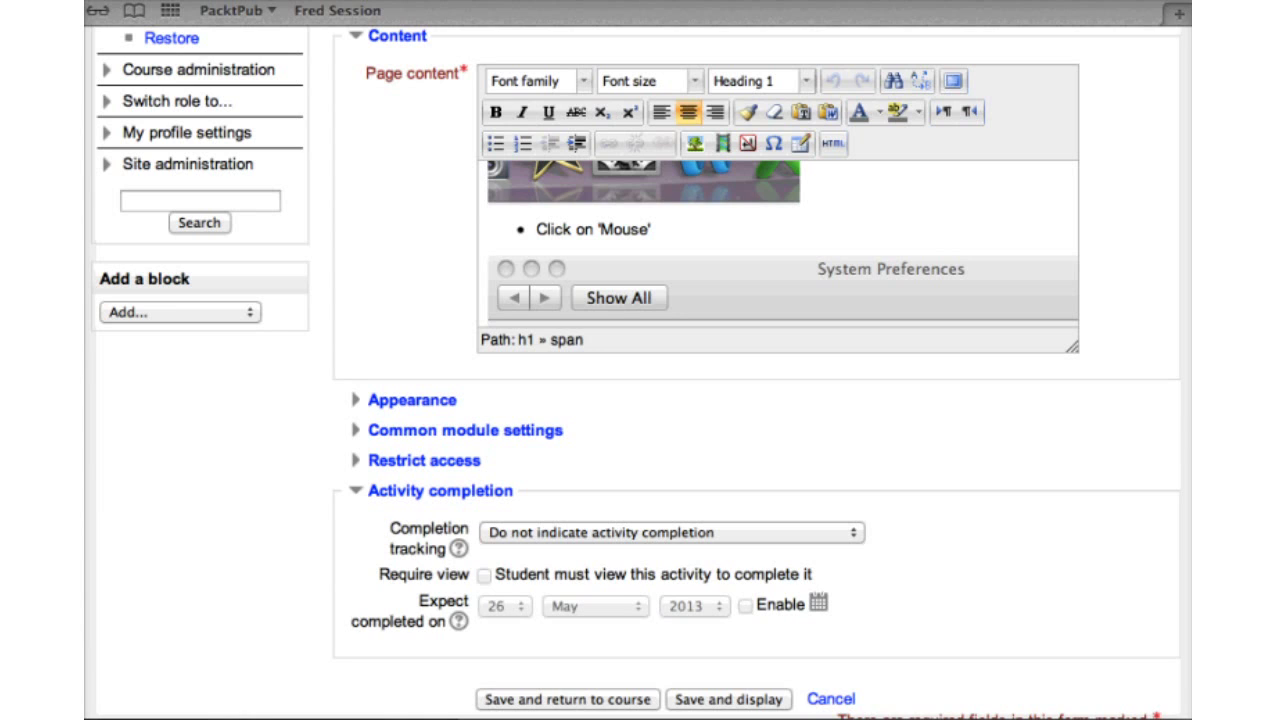
{"action": "left_click", "coordinate": [672, 532]}
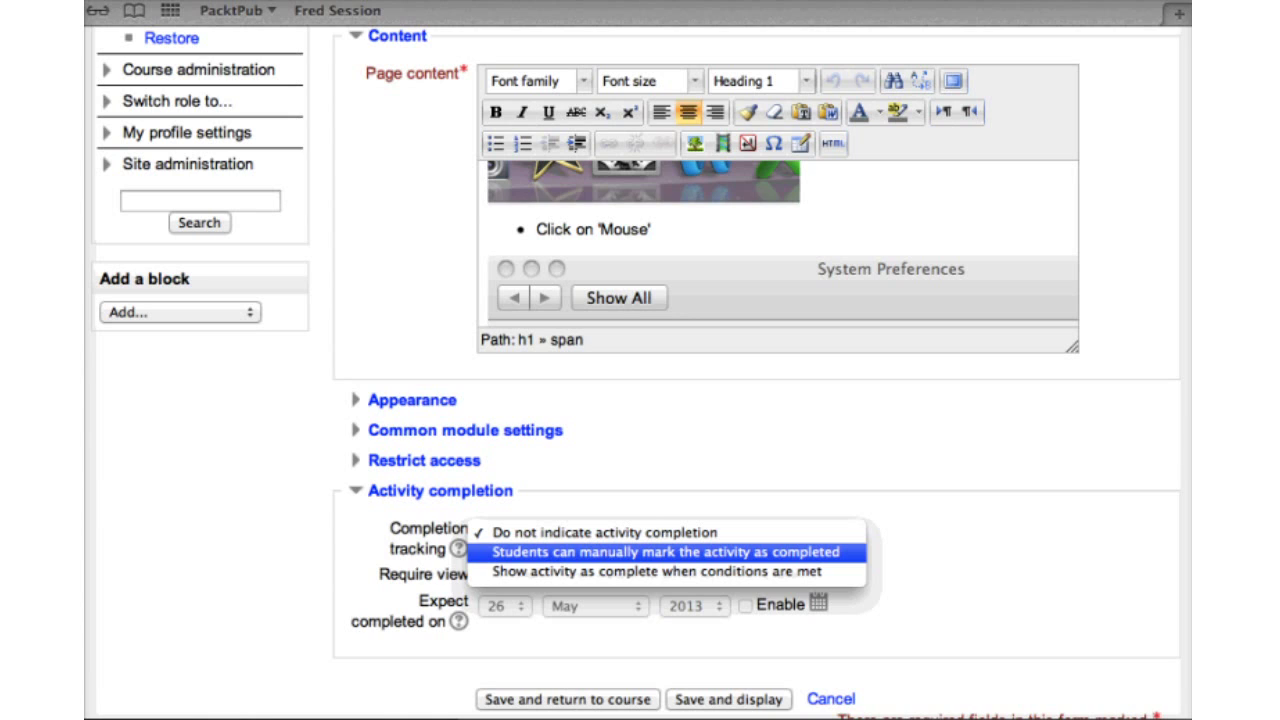
{"action": "key", "text": "Down"}
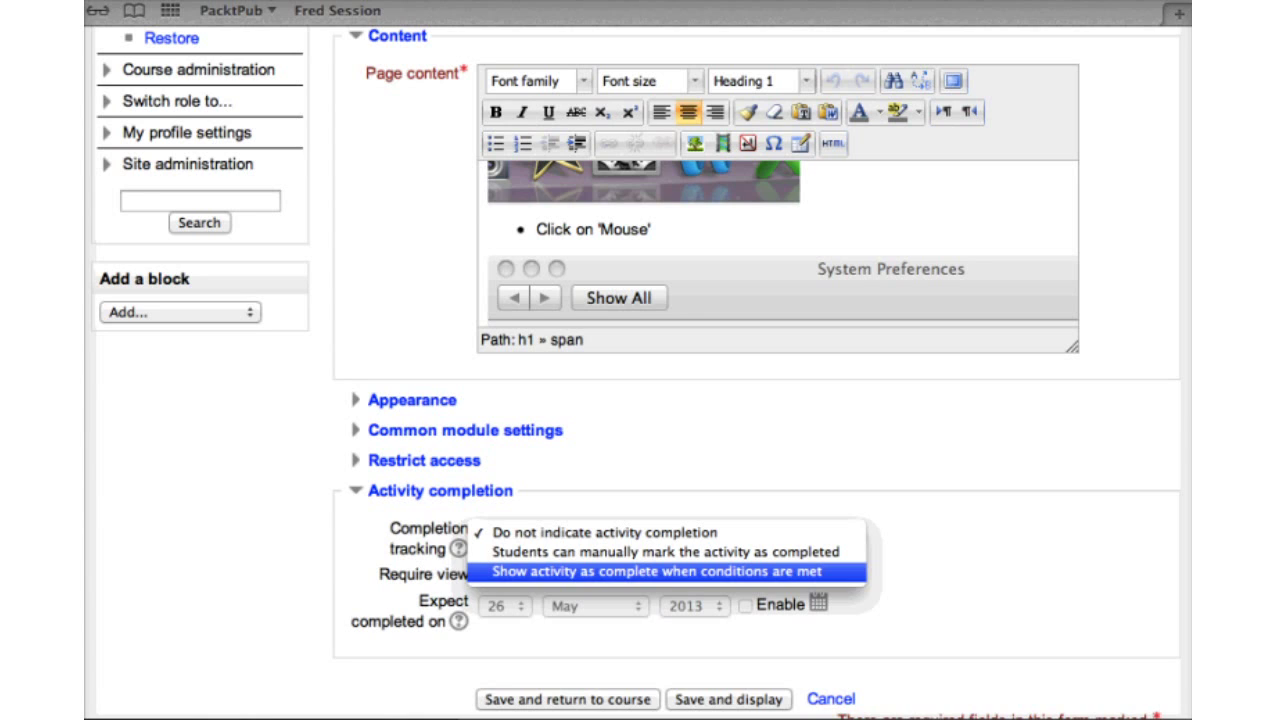
{"action": "key", "text": "Return"}
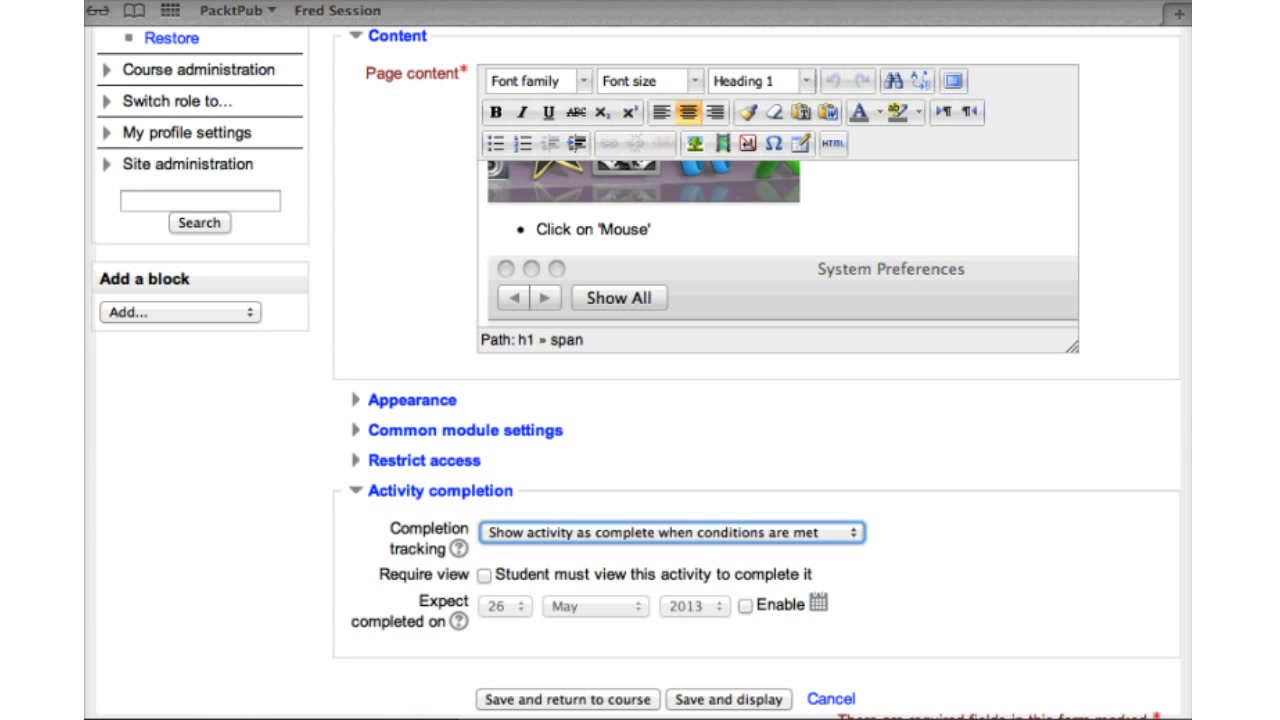
{"action": "left_click", "coordinate": [484, 574]}
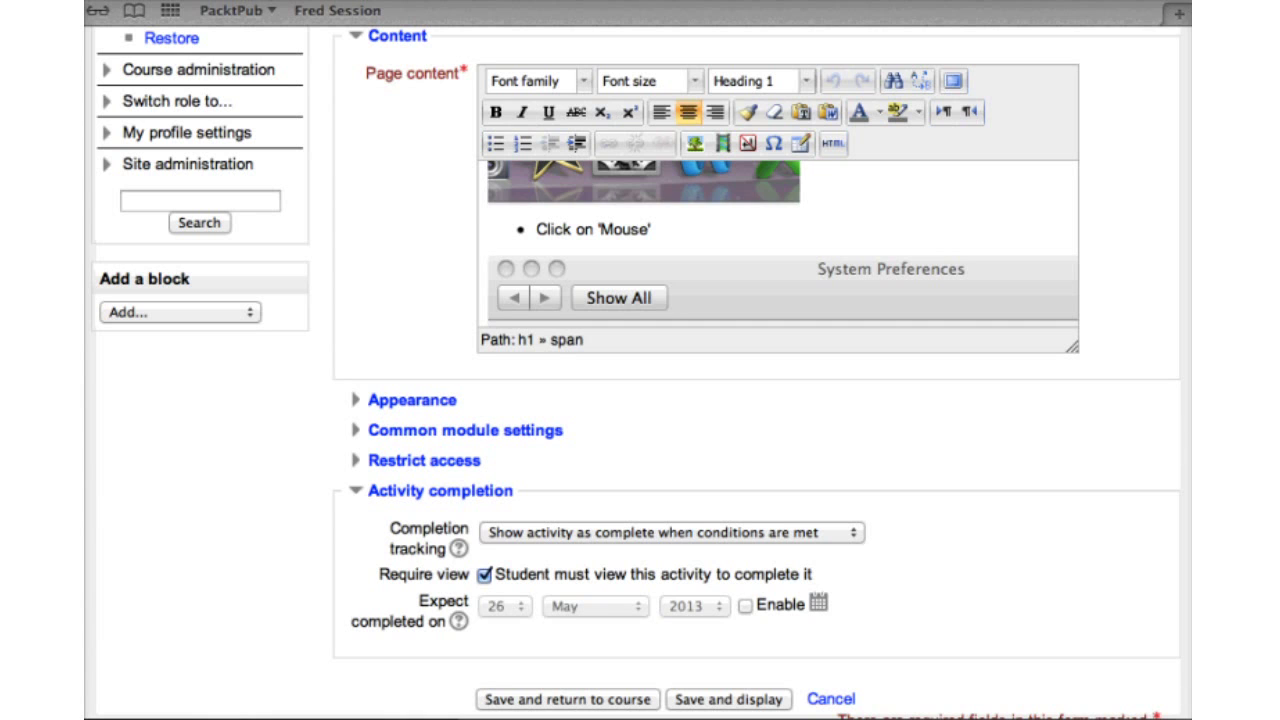
{"action": "scroll", "coordinate": [756, 400], "scroll_direction": "up", "scroll_amount": 1}
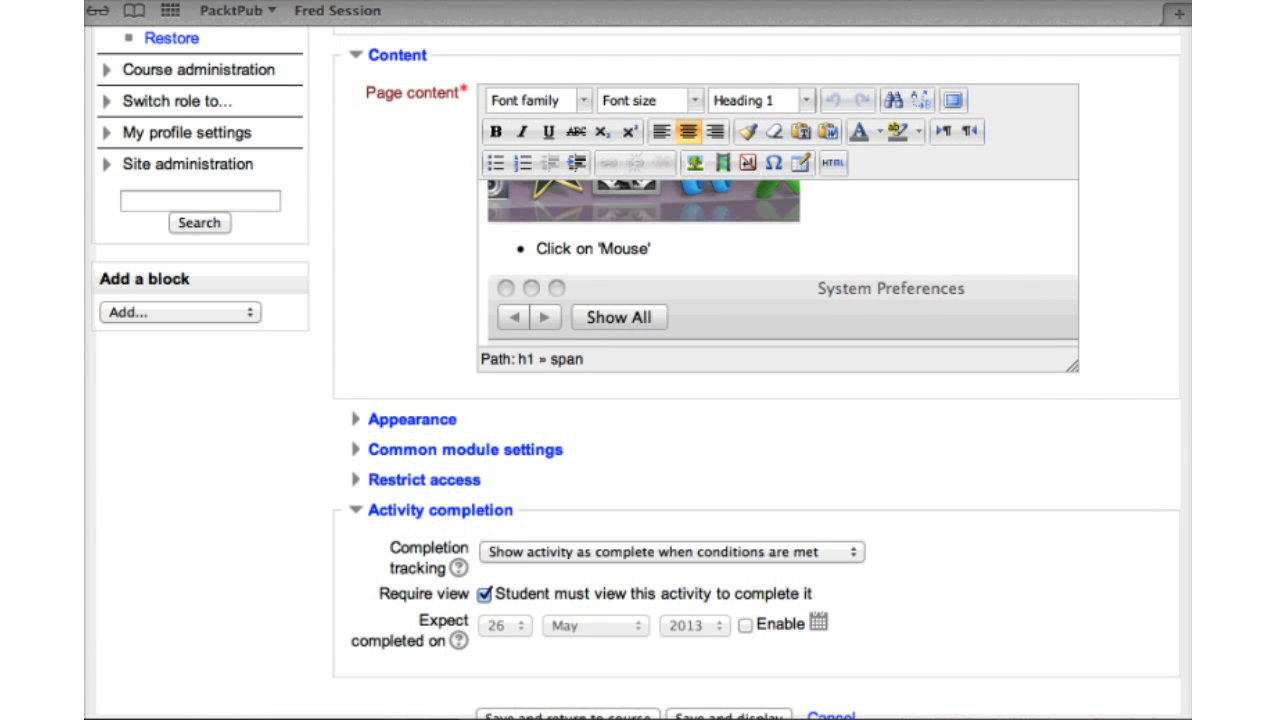
{"action": "scroll", "coordinate": [756, 400], "scroll_direction": "down", "scroll_amount": 3}
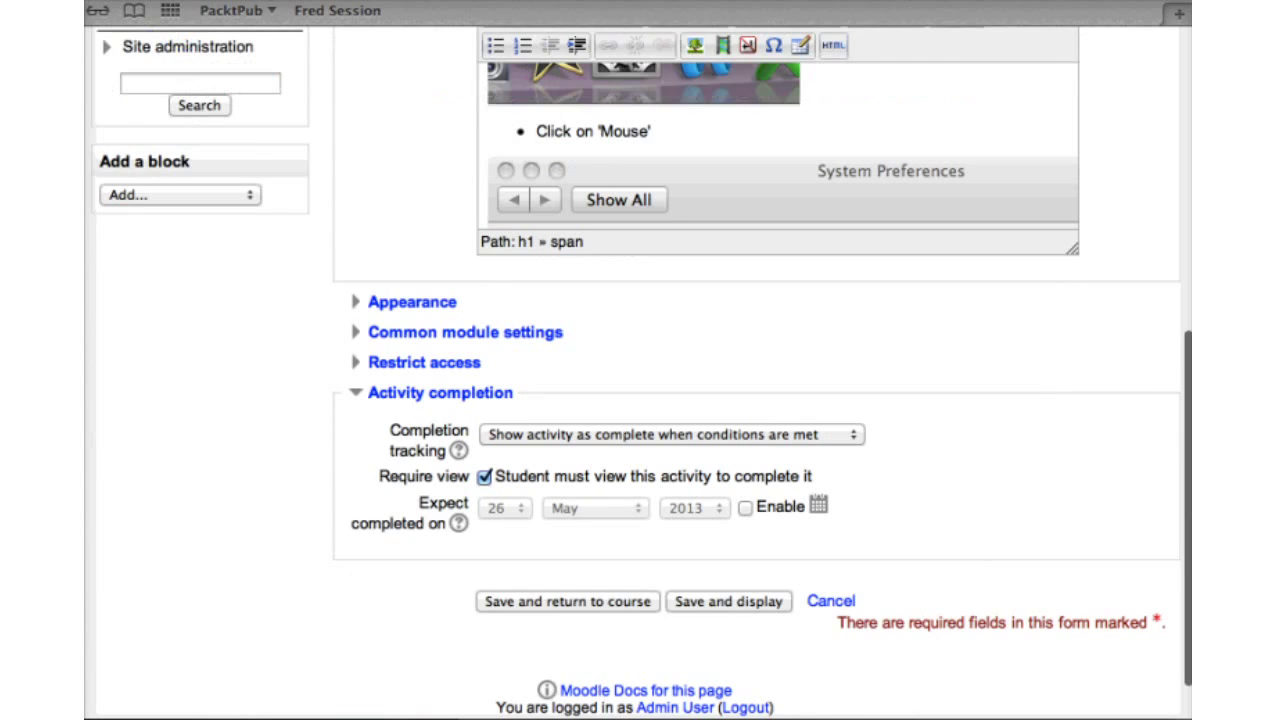
{"action": "scroll", "coordinate": [756, 400], "scroll_direction": "up", "scroll_amount": 6}
{"action": "scroll", "coordinate": [756, 400], "scroll_direction": "up", "scroll_amount": 5}
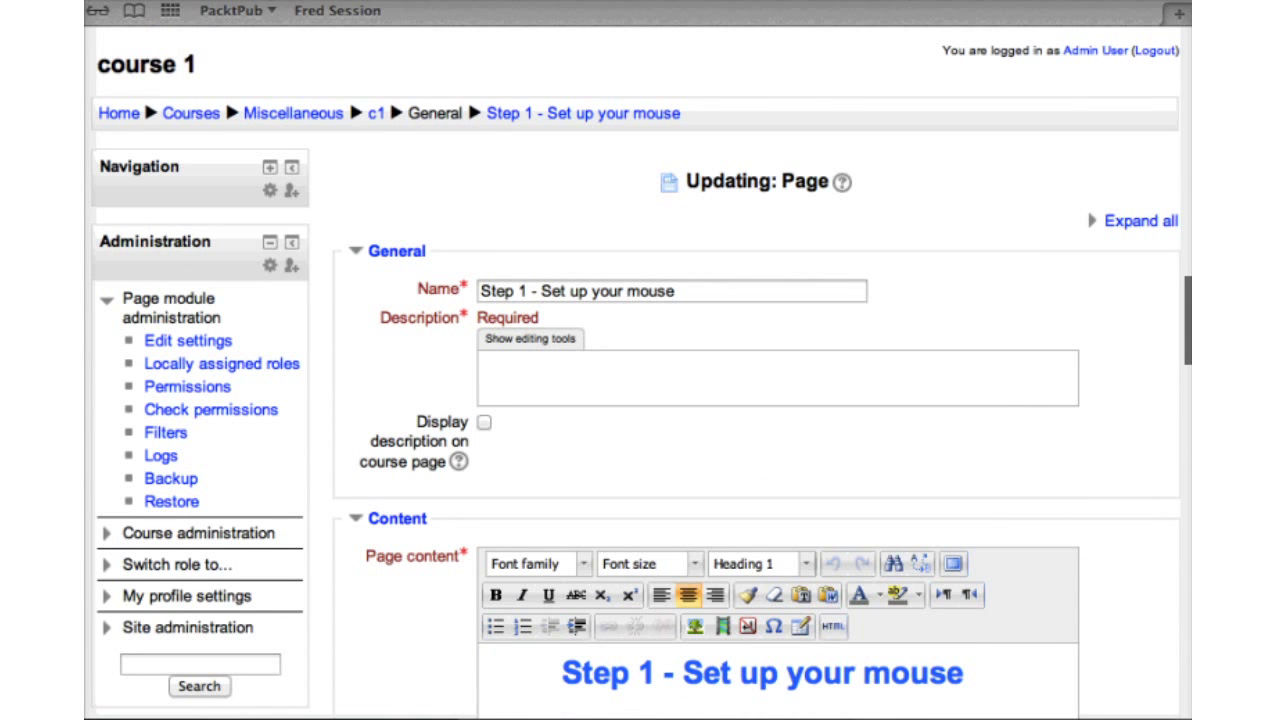
Scroll the course page down toward the 'Investigate vocabulary' glossary
{"action": "scroll", "coordinate": [756, 400], "scroll_direction": "down", "scroll_amount": 5}
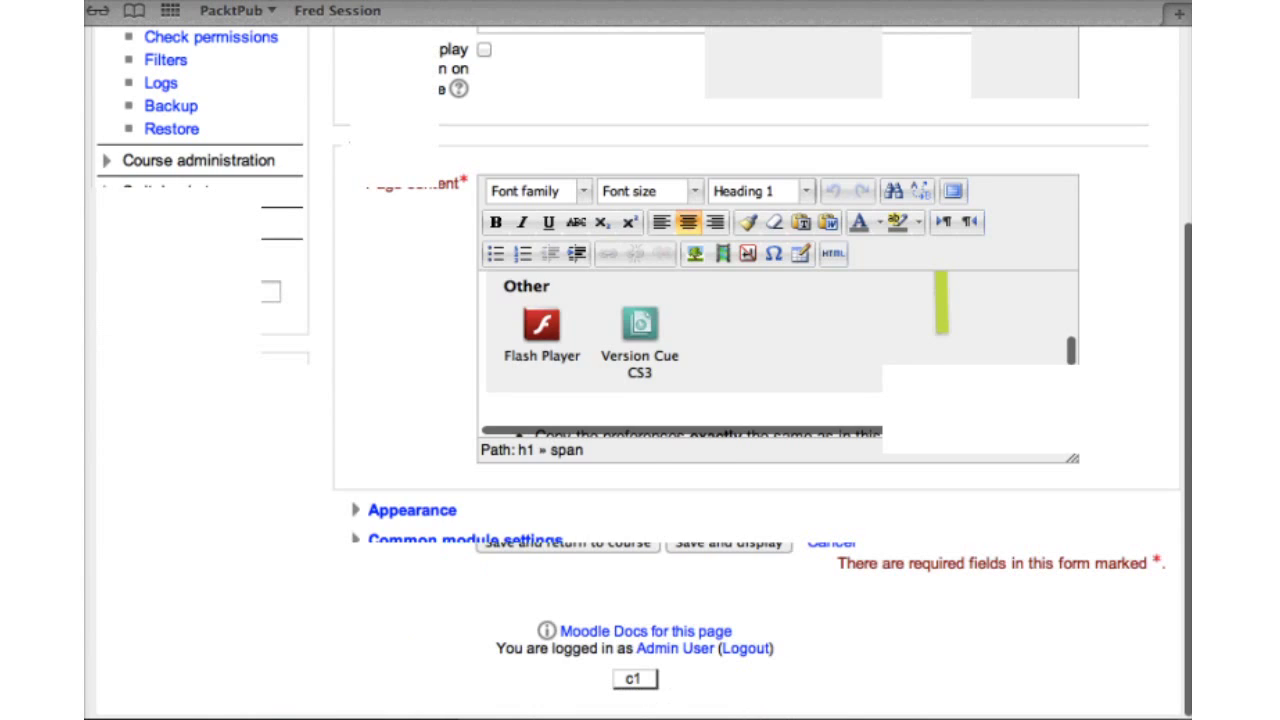
{"action": "scroll", "coordinate": [756, 400], "scroll_direction": "down", "scroll_amount": 3}
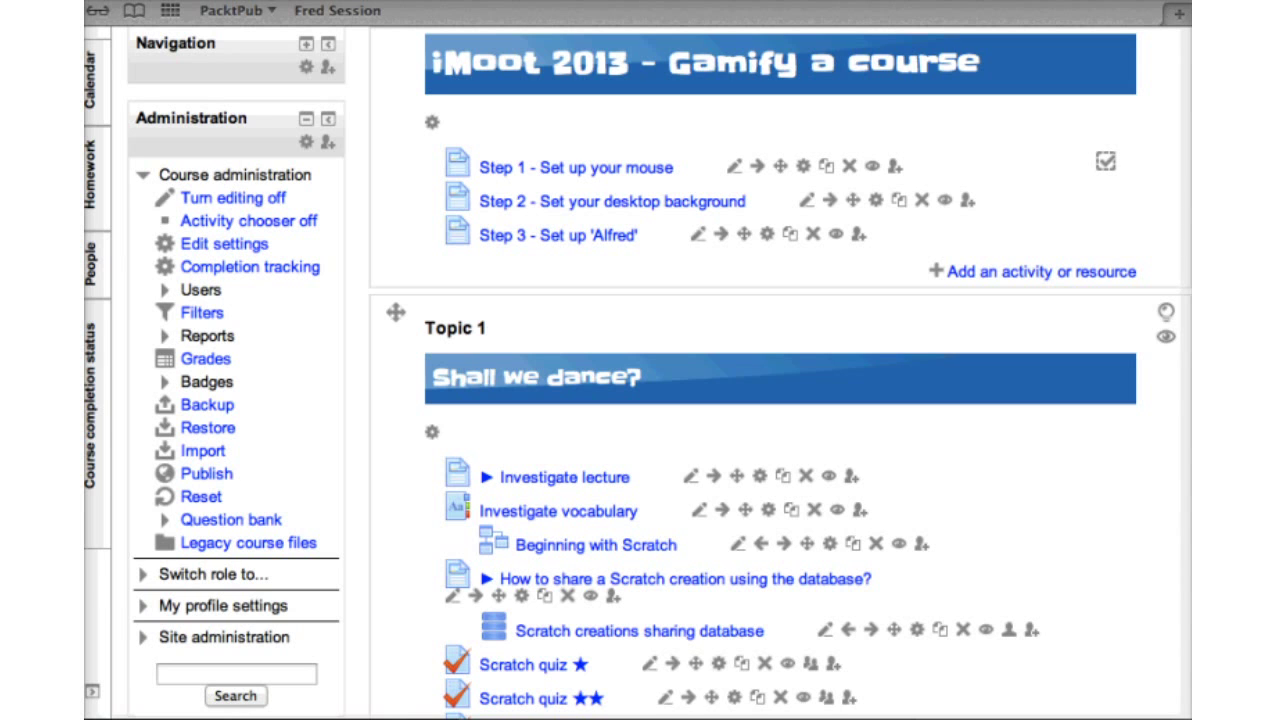
{"action": "scroll", "coordinate": [780, 165], "scroll_direction": "down", "scroll_amount": 1}
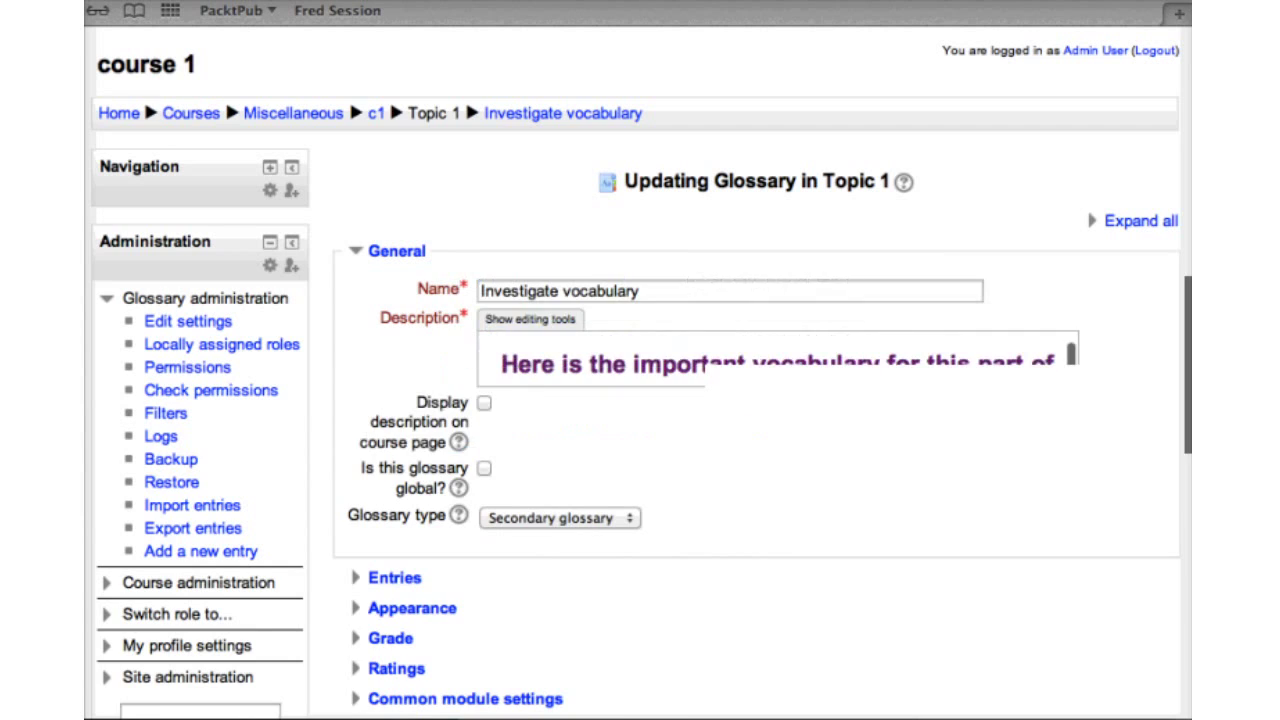
Make the glossary complete when conditions are met: 2 required entries, no view requirement
{"action": "scroll", "coordinate": [465, 97], "scroll_direction": "down", "scroll_amount": 4}
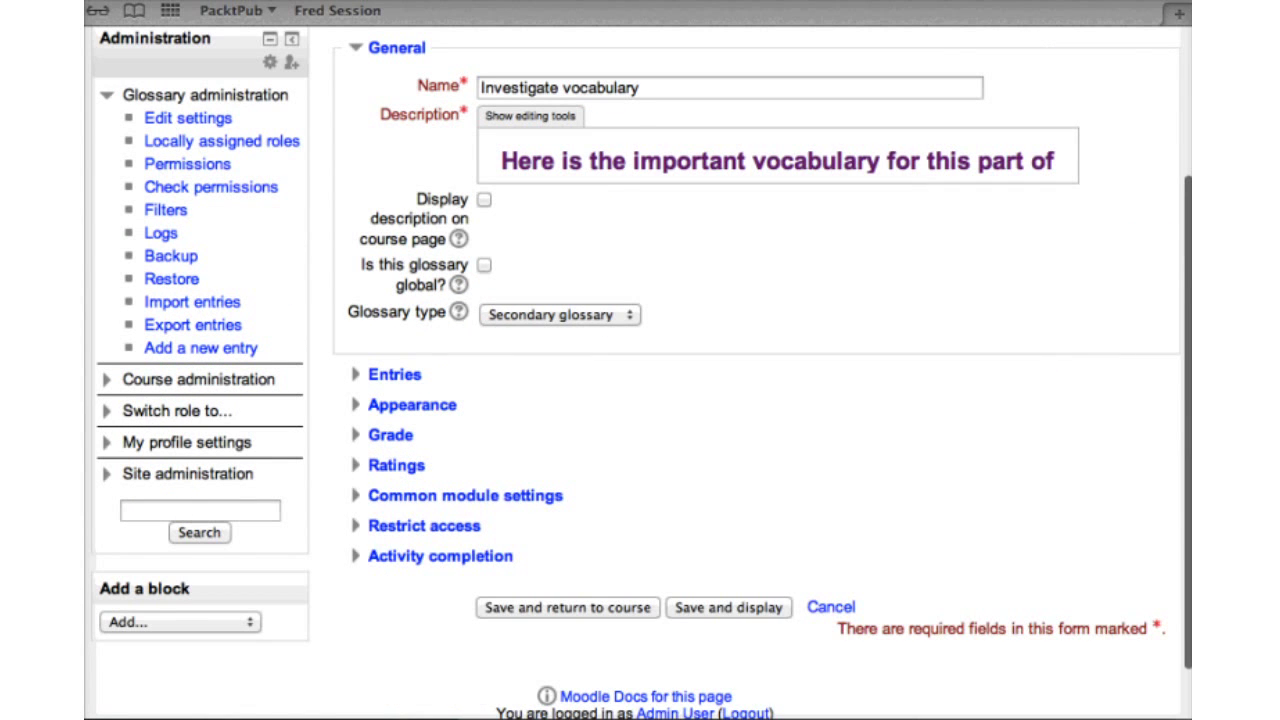
{"action": "left_click", "coordinate": [440, 556]}
{"action": "scroll", "coordinate": [440, 556], "scroll_direction": "down", "scroll_amount": 4}
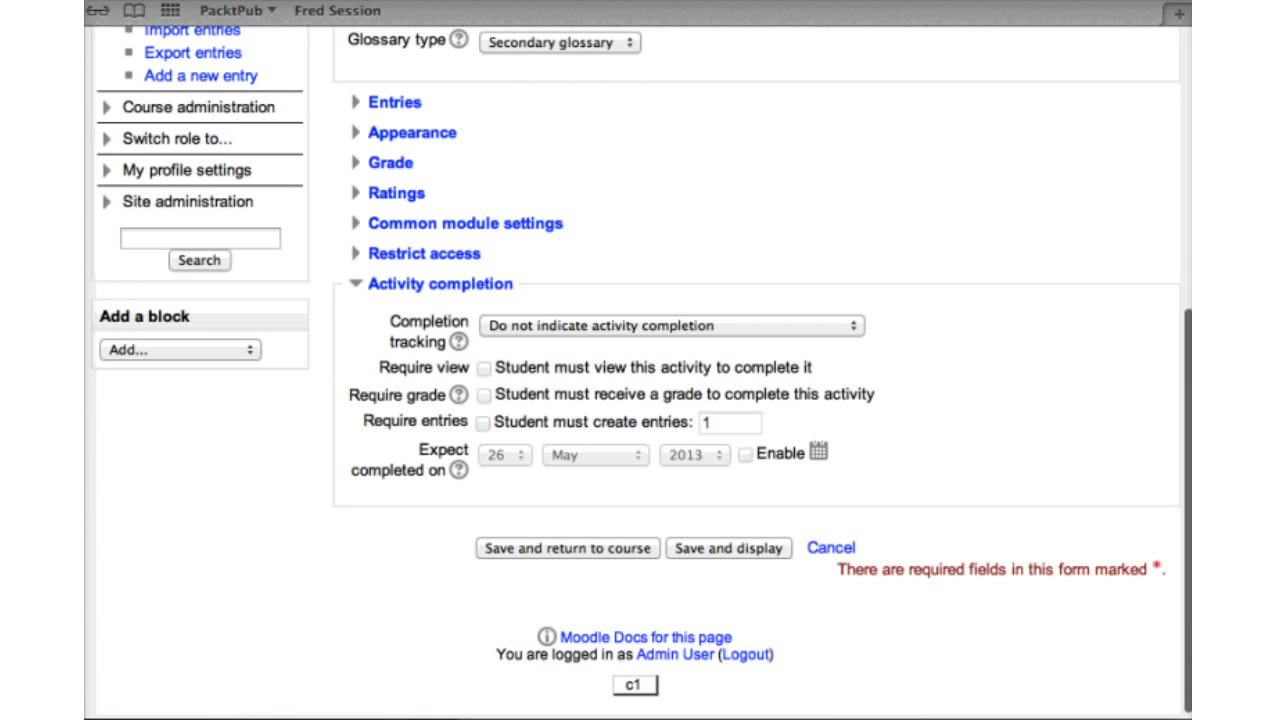
{"action": "left_click", "coordinate": [670, 326]}
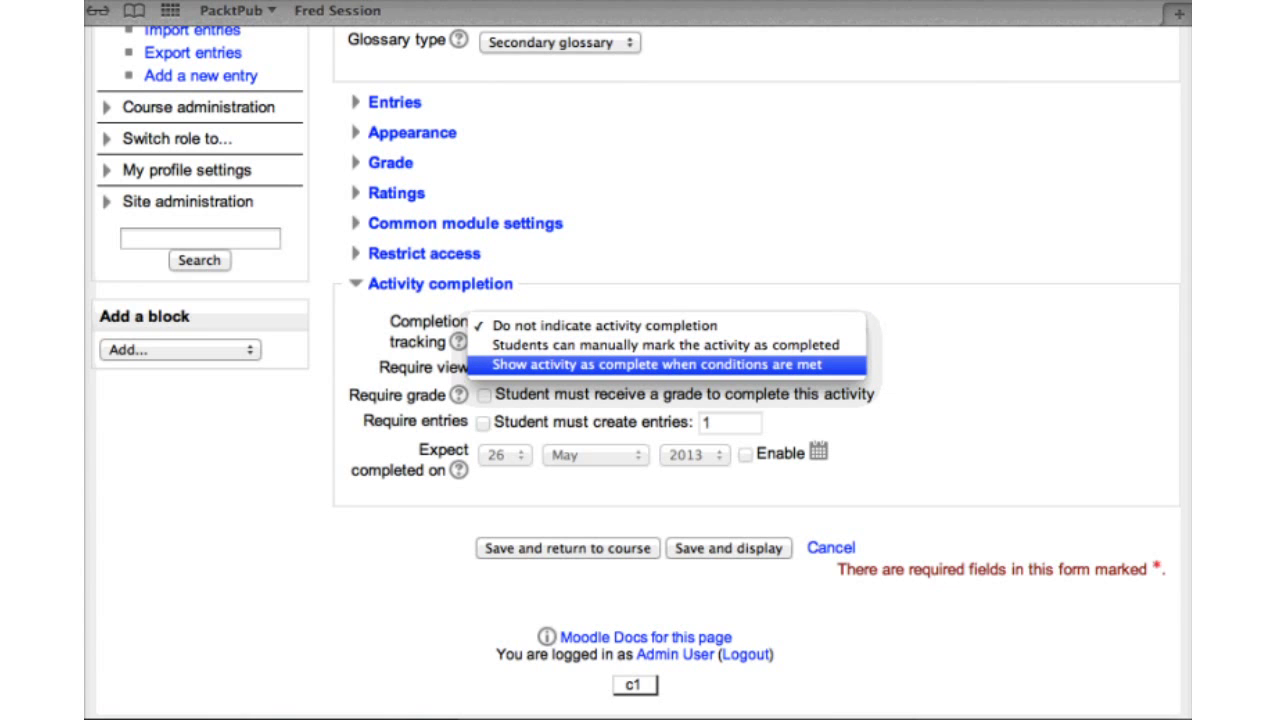
{"action": "key", "text": "Return"}
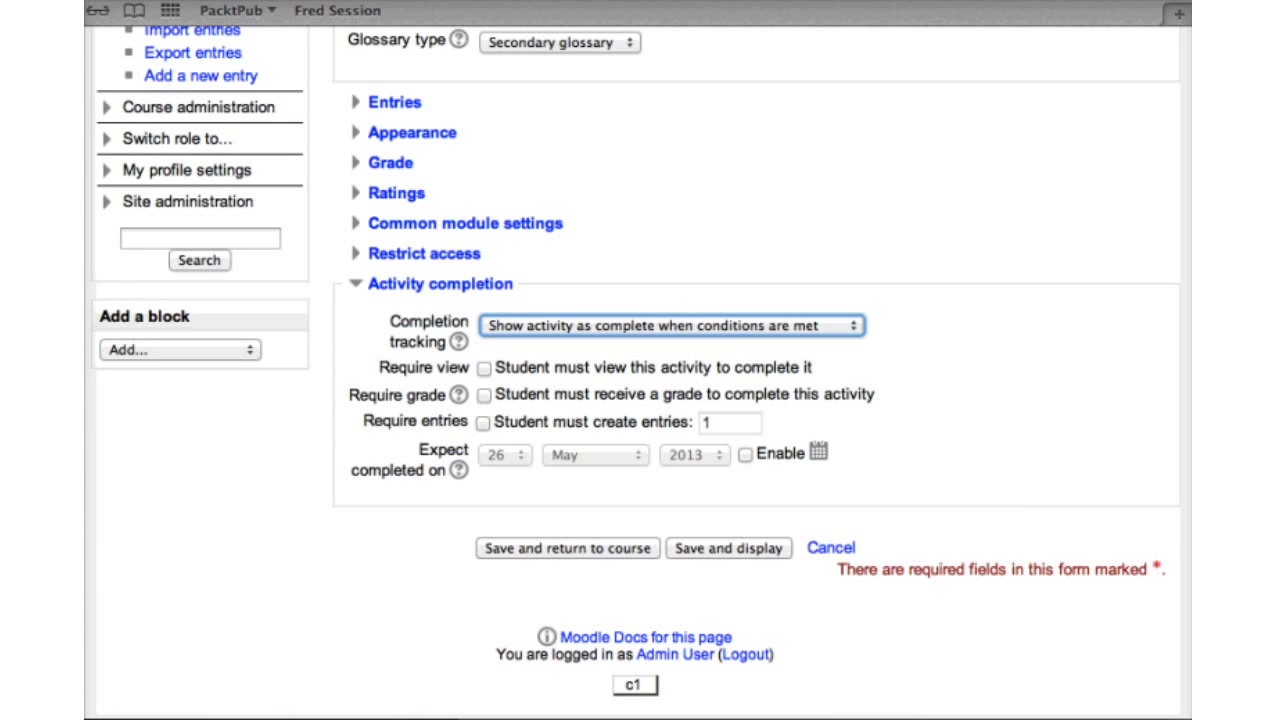
{"action": "left_click", "coordinate": [484, 368]}
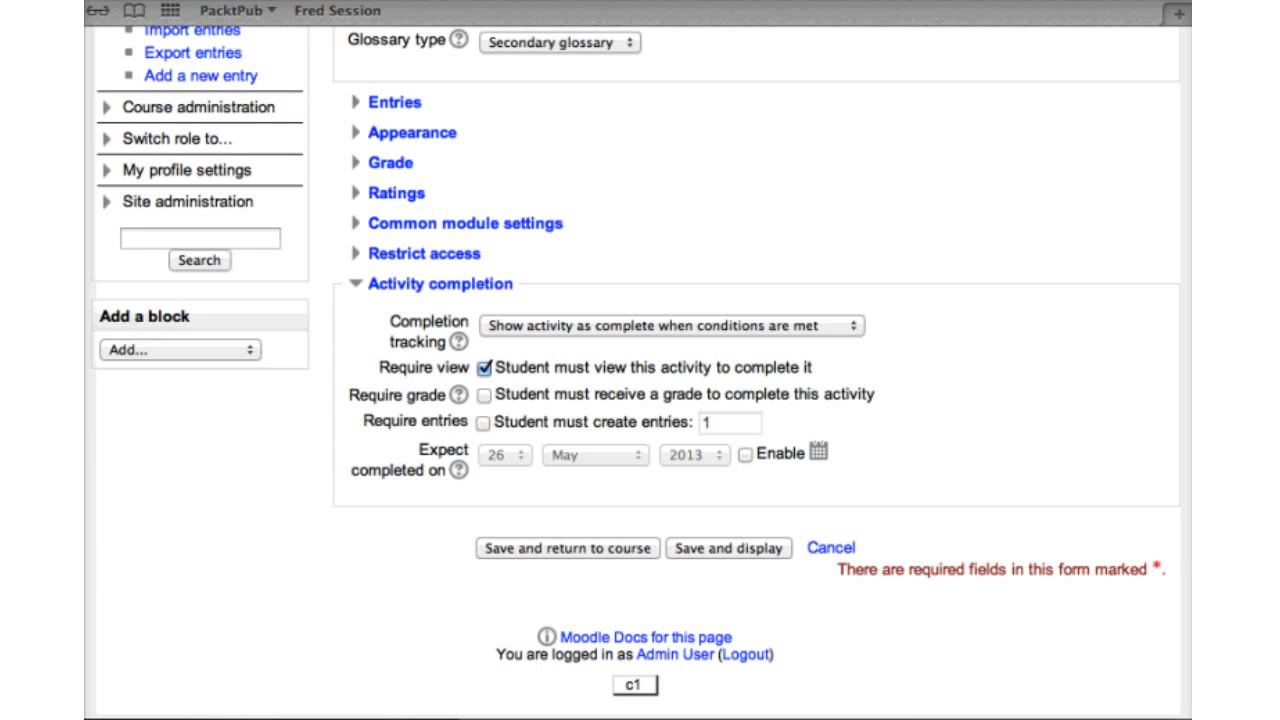
{"action": "left_click", "coordinate": [483, 421]}
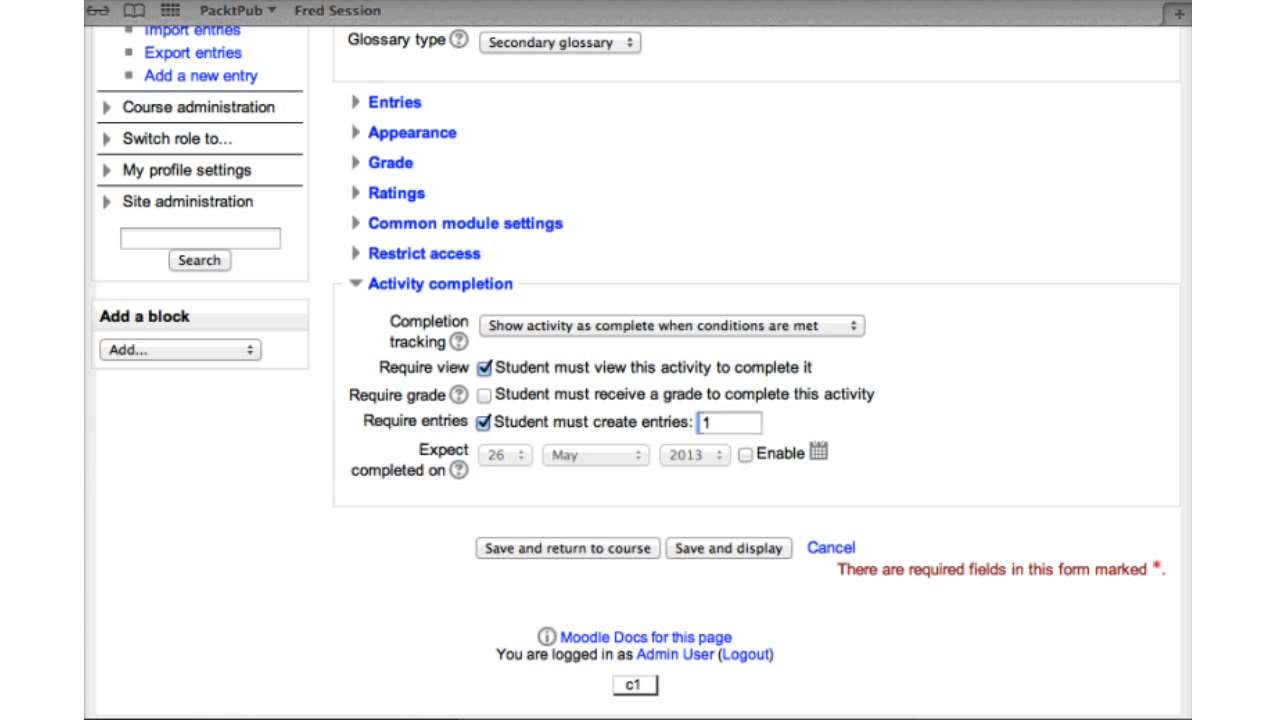
{"action": "double_click", "coordinate": [700, 422]}
{"action": "type", "text": "2"}
{"action": "left_click", "coordinate": [484, 367]}
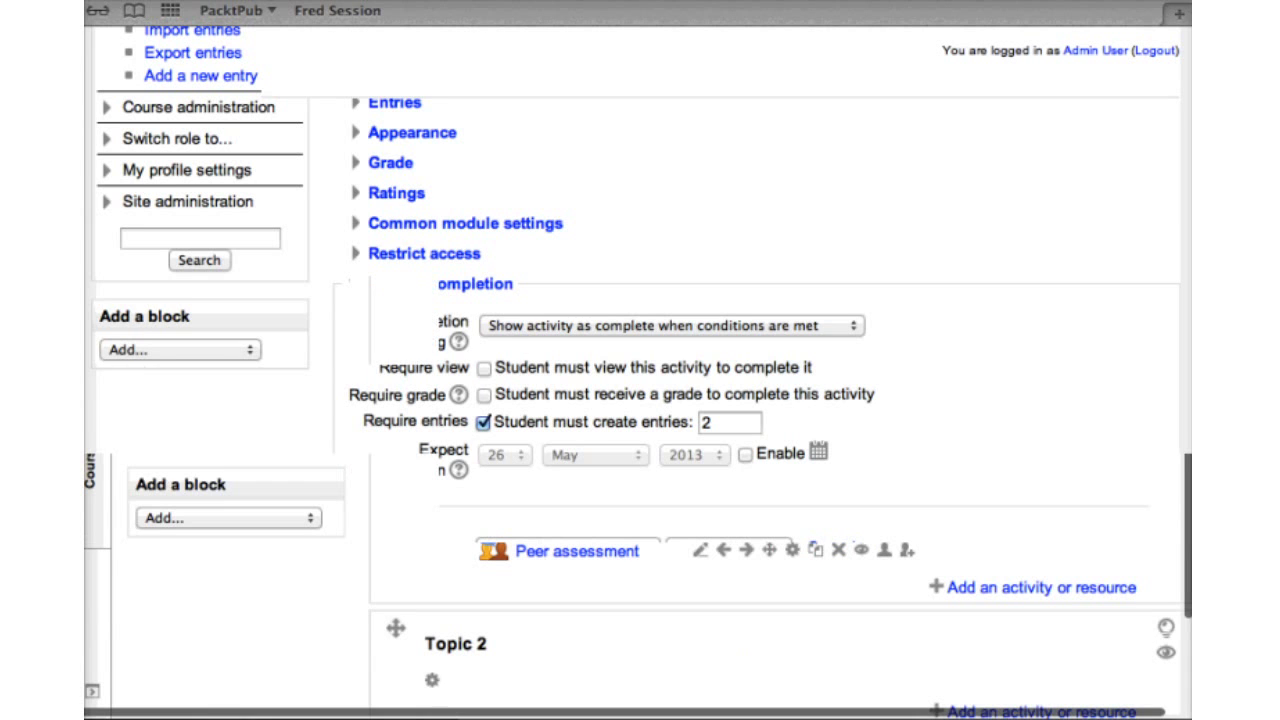
{"action": "scroll", "coordinate": [760, 400], "scroll_direction": "down", "scroll_amount": 3}
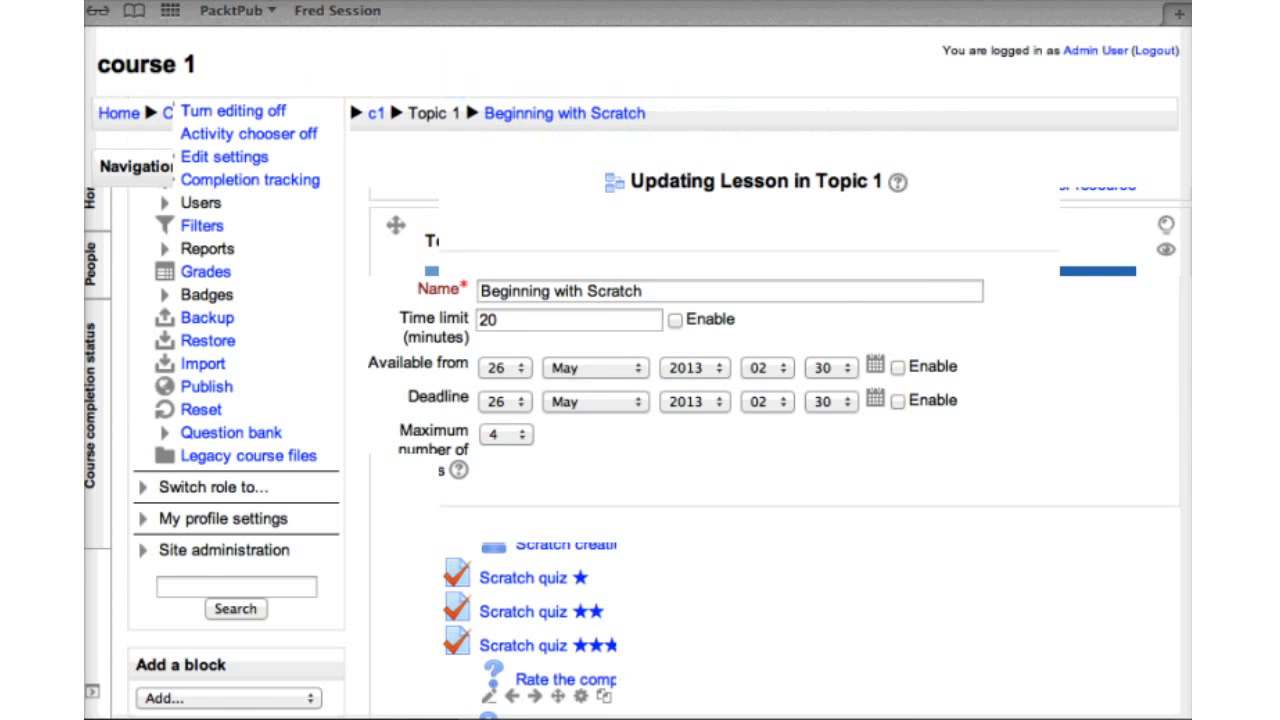
Expand the Activity completion section of the 'Beginning with Scratch' lesson form
{"action": "scroll", "coordinate": [440, 488], "scroll_direction": "down", "scroll_amount": 5}
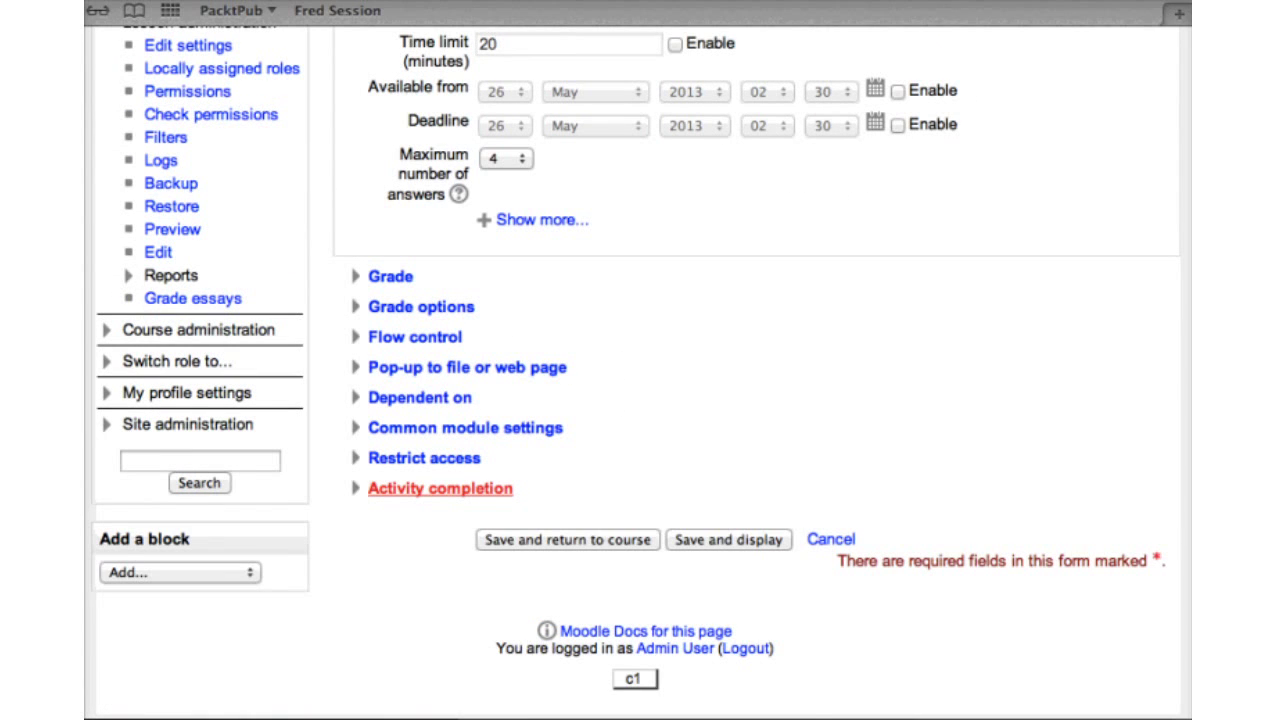
{"action": "left_click", "coordinate": [440, 488]}
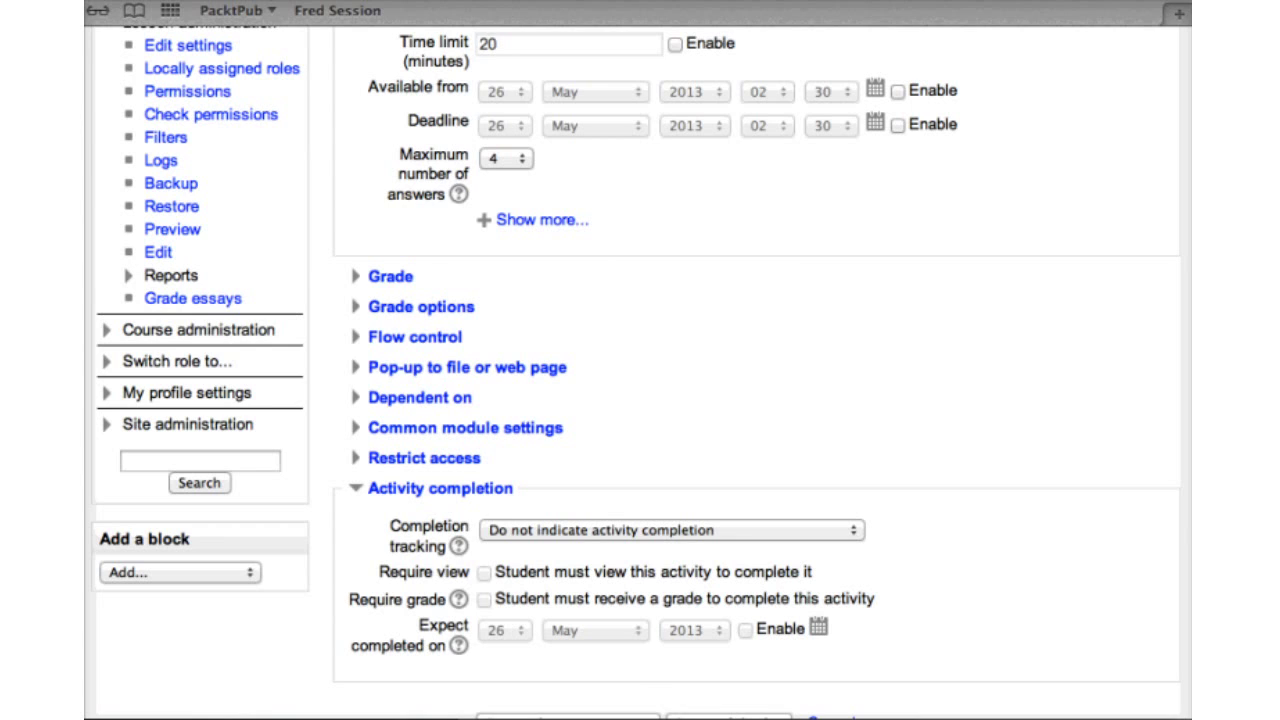
Set the lesson's completion tracking to 'Students can manually mark the activity as completed'
{"action": "key", "text": "space"}
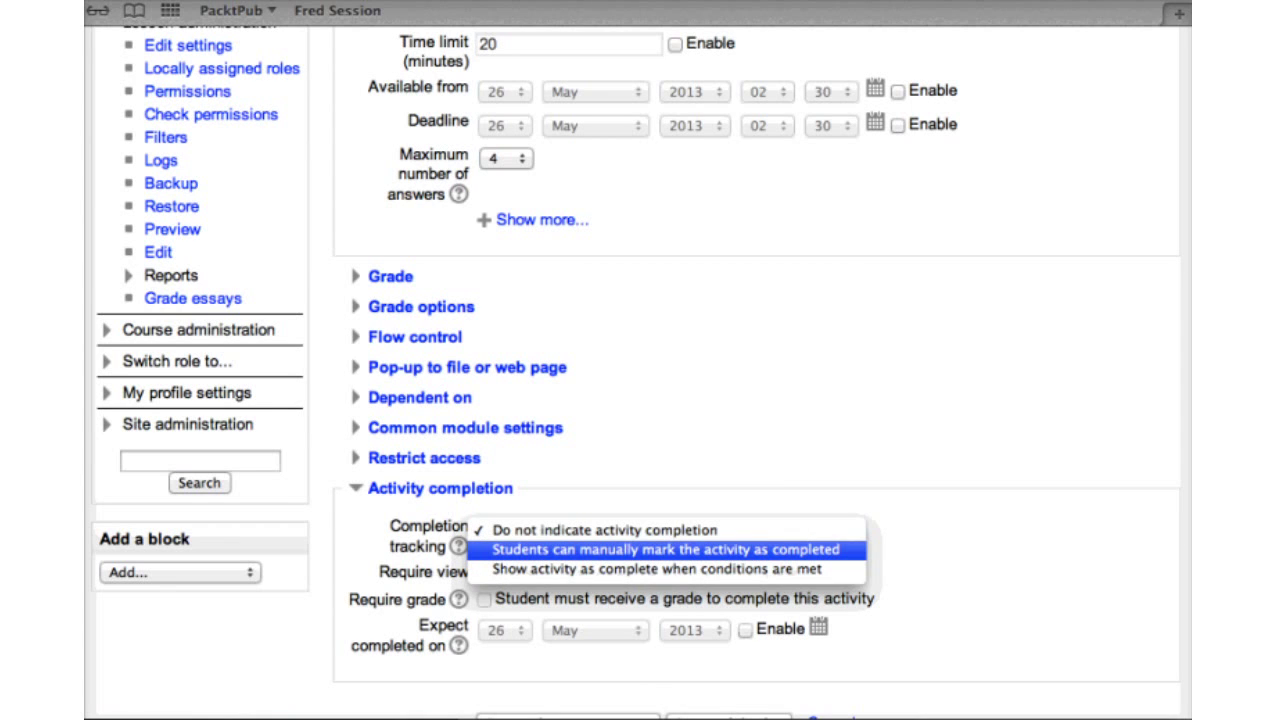
{"action": "key", "text": "Return"}
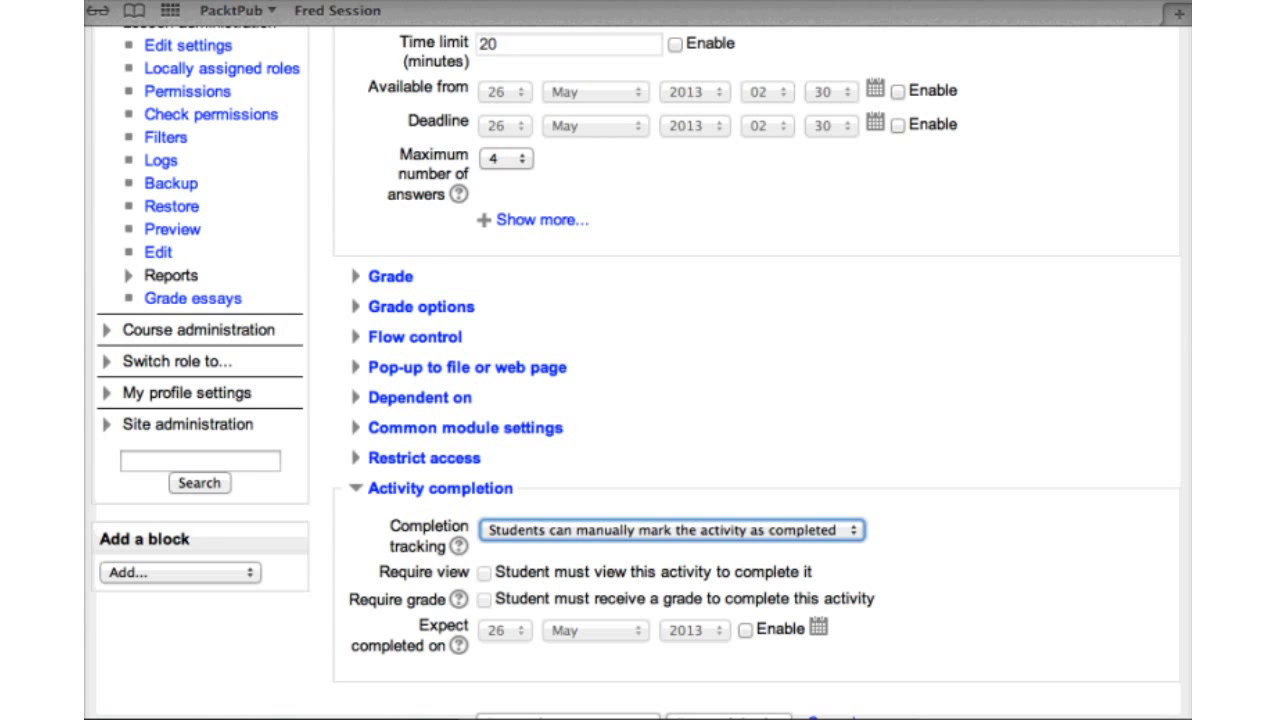
{"action": "scroll", "coordinate": [700, 400], "scroll_direction": "down", "scroll_amount": 1}
Expand Activity completion in the 'Scratch creations sharing database' settings form
{"action": "scroll", "coordinate": [700, 400], "scroll_direction": "down", "scroll_amount": 3}
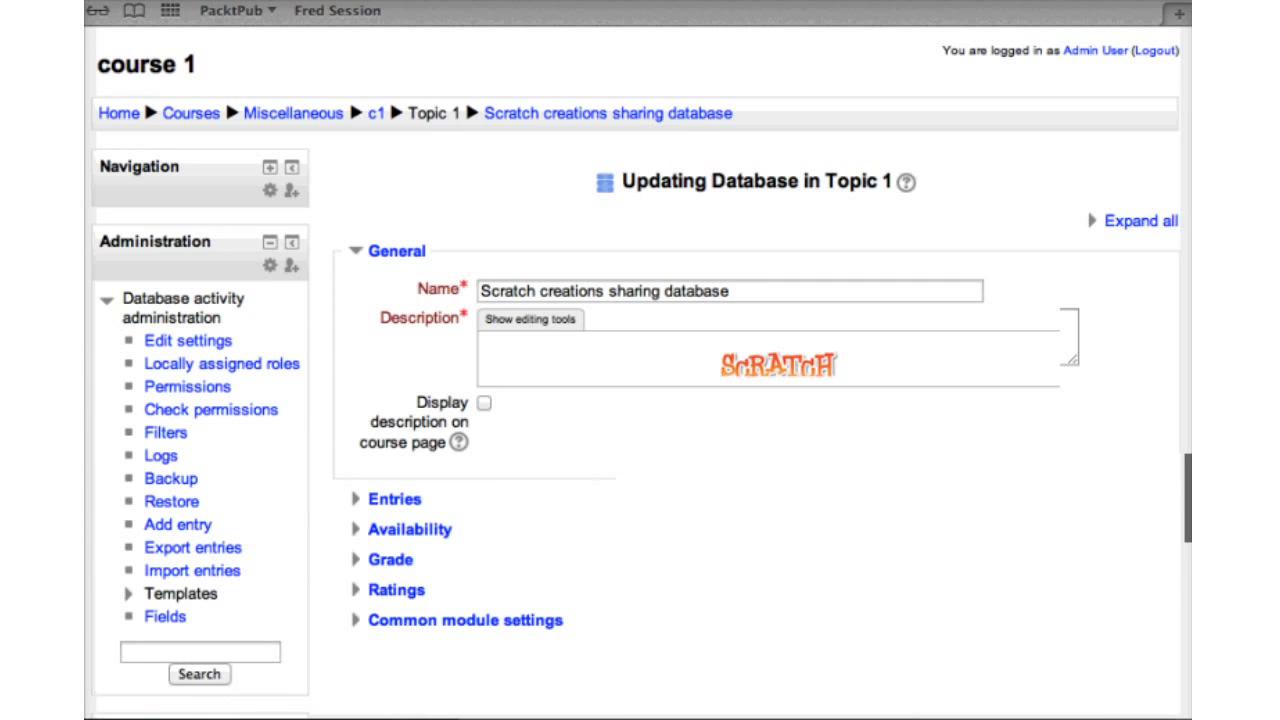
{"action": "scroll", "coordinate": [440, 530], "scroll_direction": "down", "scroll_amount": 3}
{"action": "left_click", "coordinate": [440, 530]}
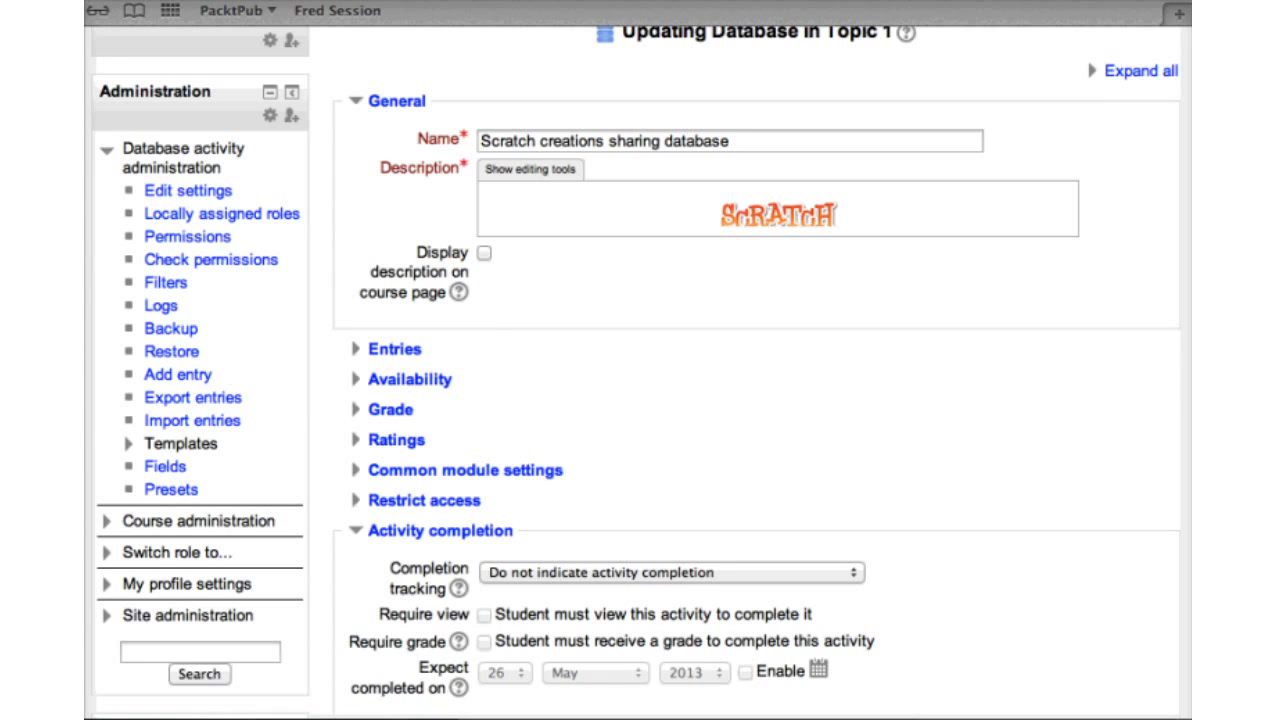
Set the database's completion tracking to 'Students can manually mark the activity as completed'
{"action": "left_click", "coordinate": [670, 572]}
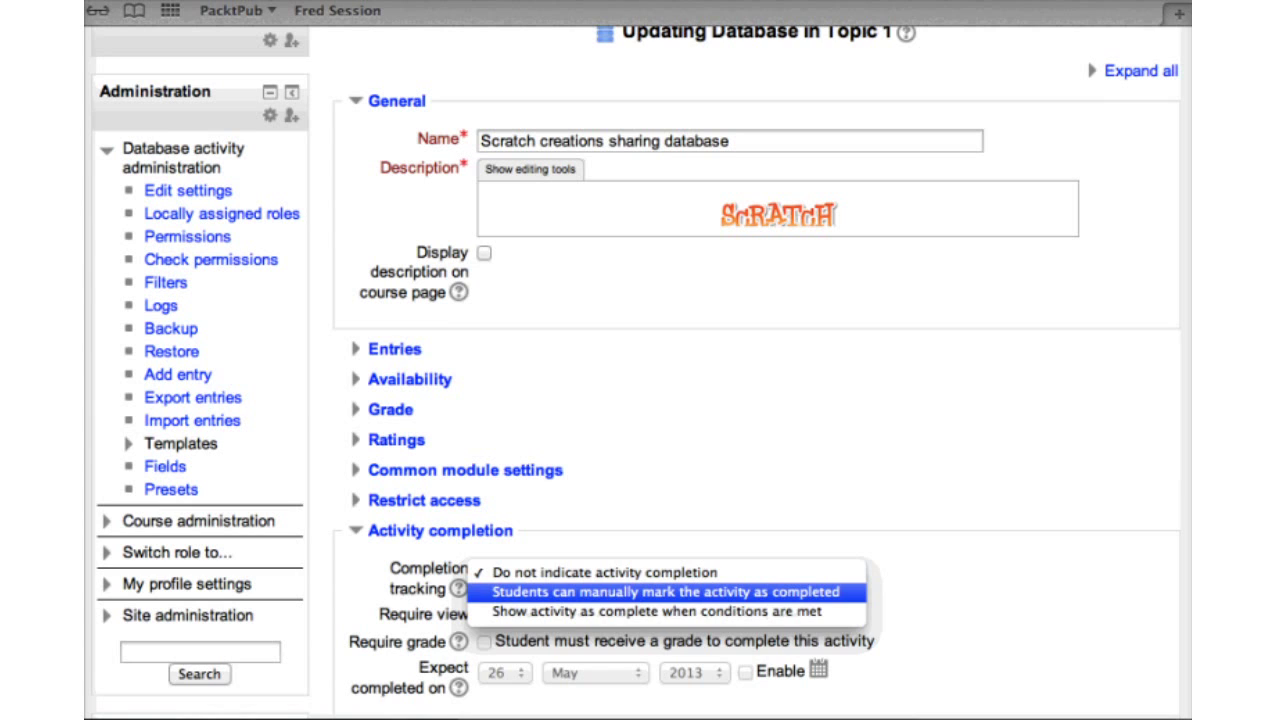
{"action": "key", "text": "Return"}
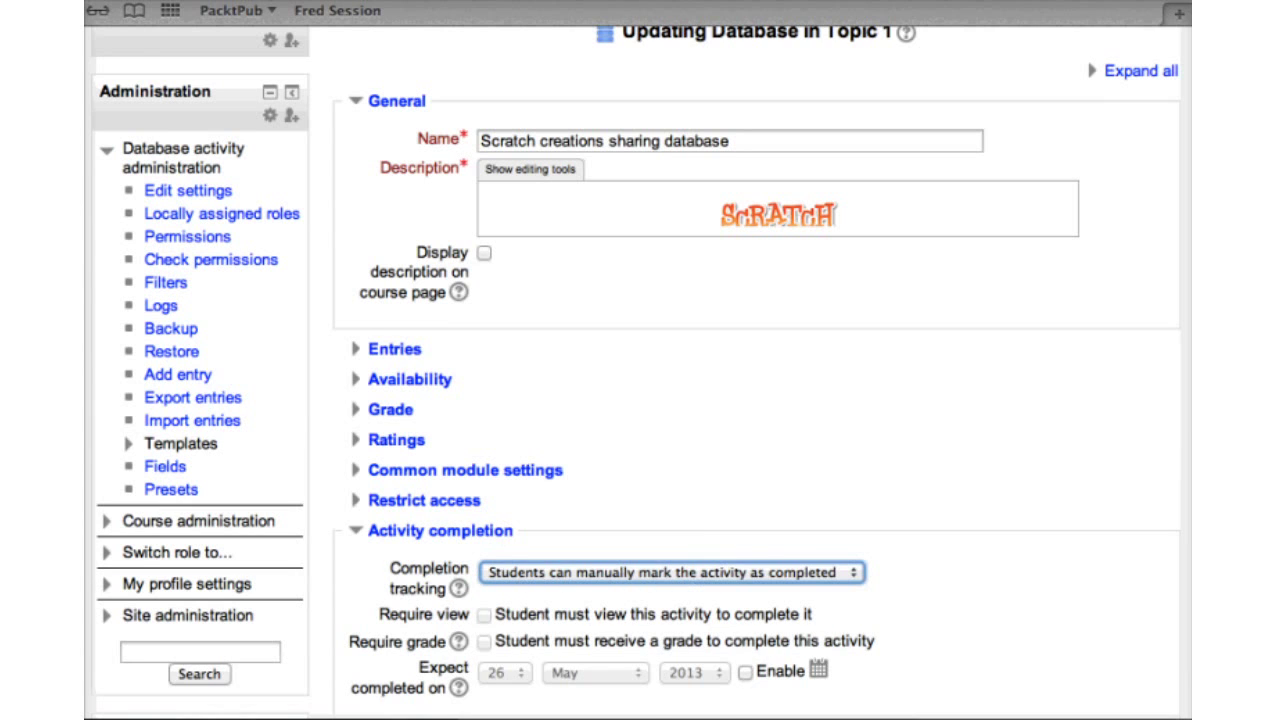
{"action": "key", "text": "Tab"}
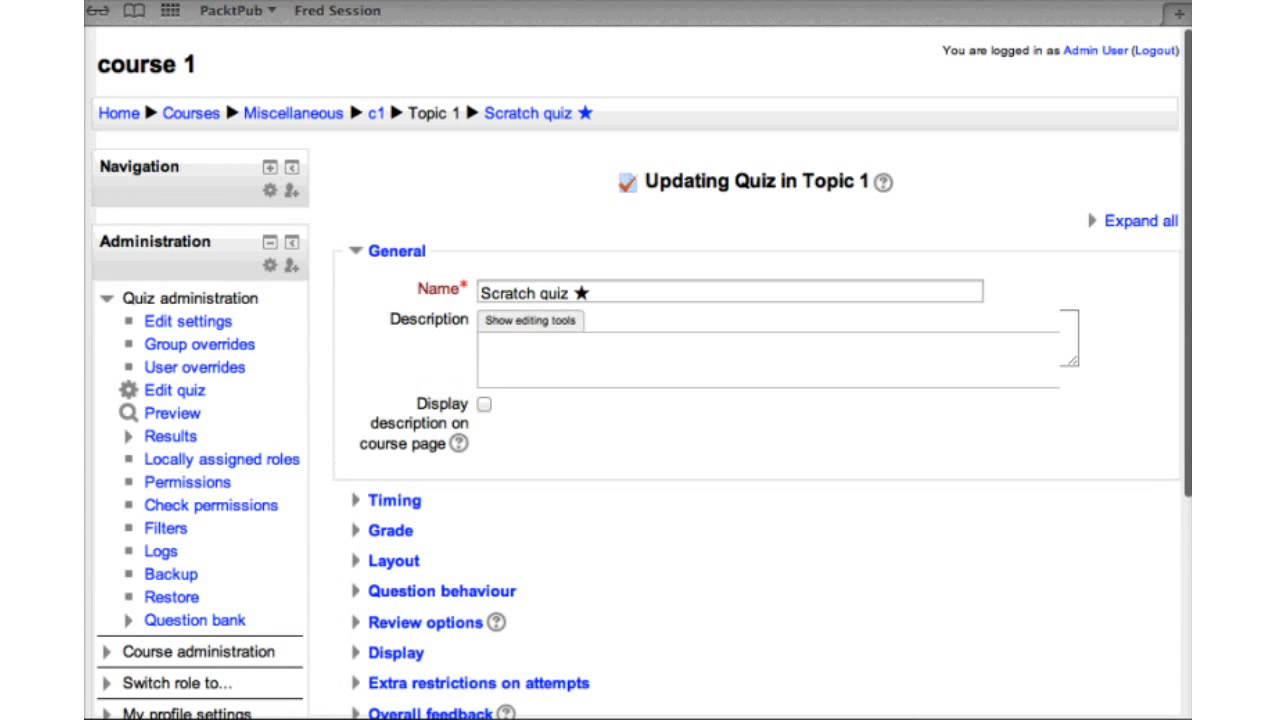
Set the quiz's completion tracking to 'when conditions are met', requiring students to view it
{"action": "scroll", "coordinate": [440, 483], "scroll_direction": "down", "scroll_amount": 5}
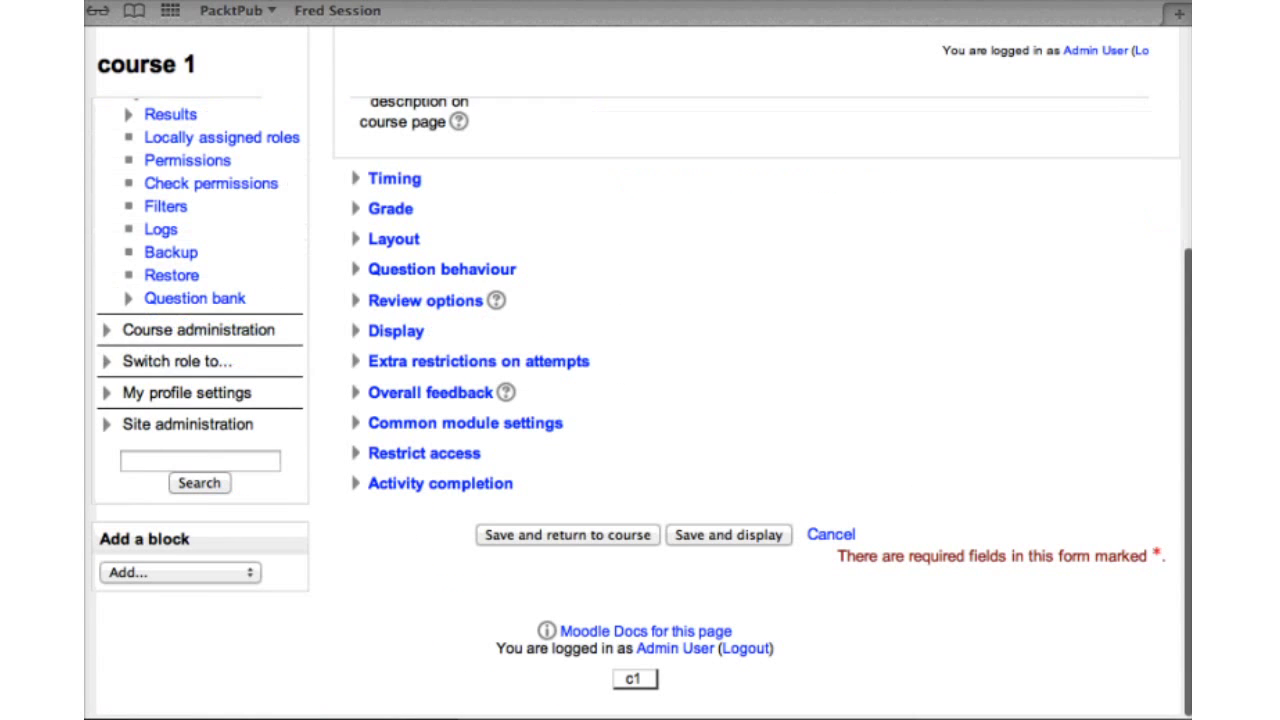
{"action": "left_click", "coordinate": [440, 483]}
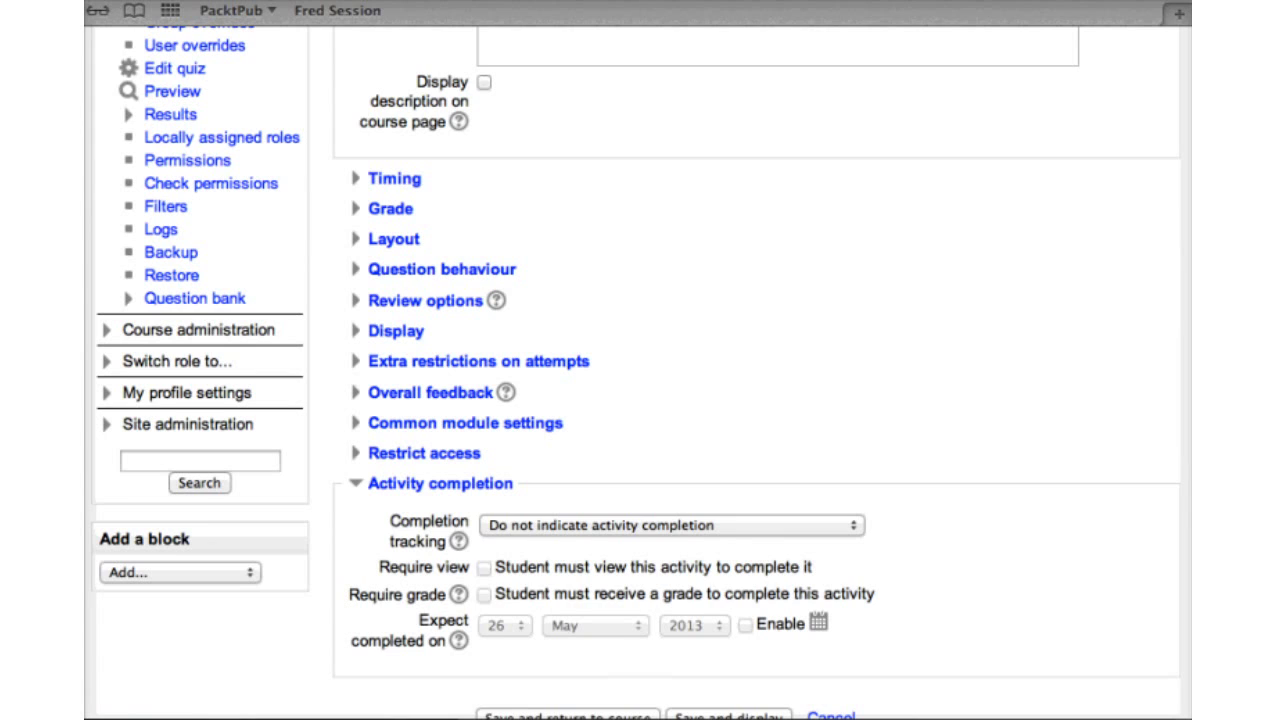
{"action": "left_click", "coordinate": [670, 525]}
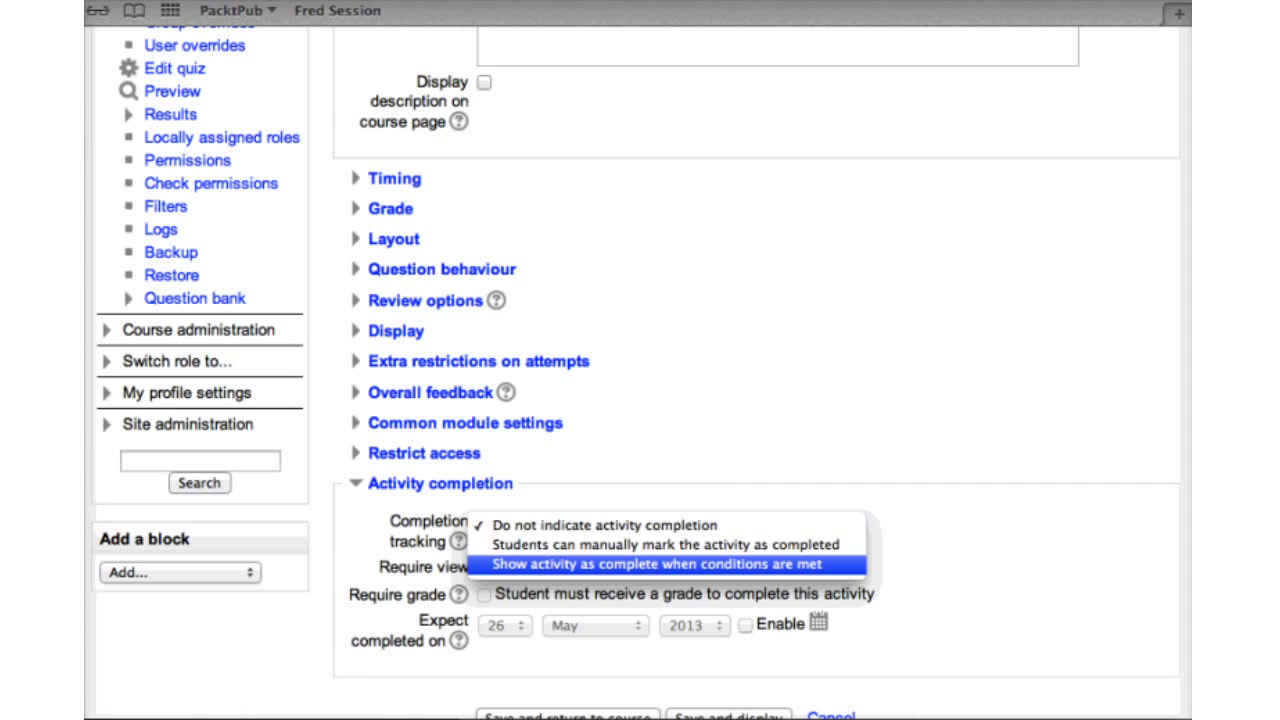
{"action": "left_click", "coordinate": [660, 564]}
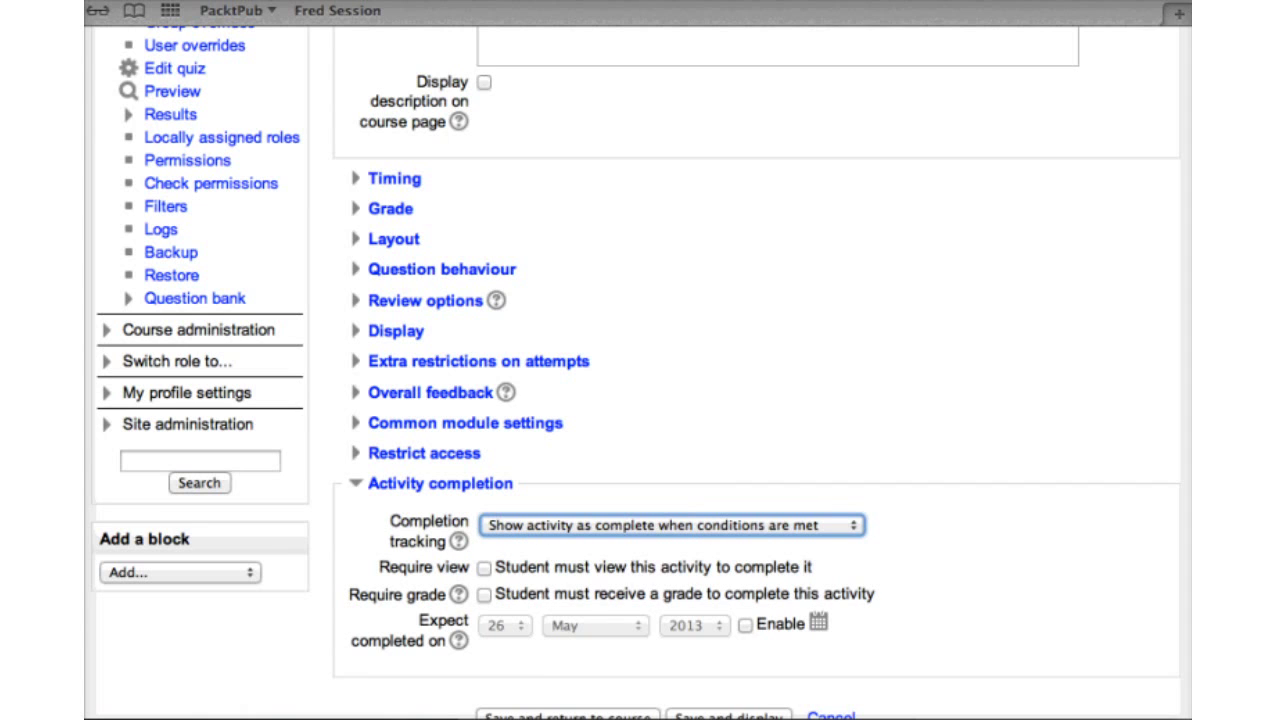
{"action": "left_click", "coordinate": [484, 567]}
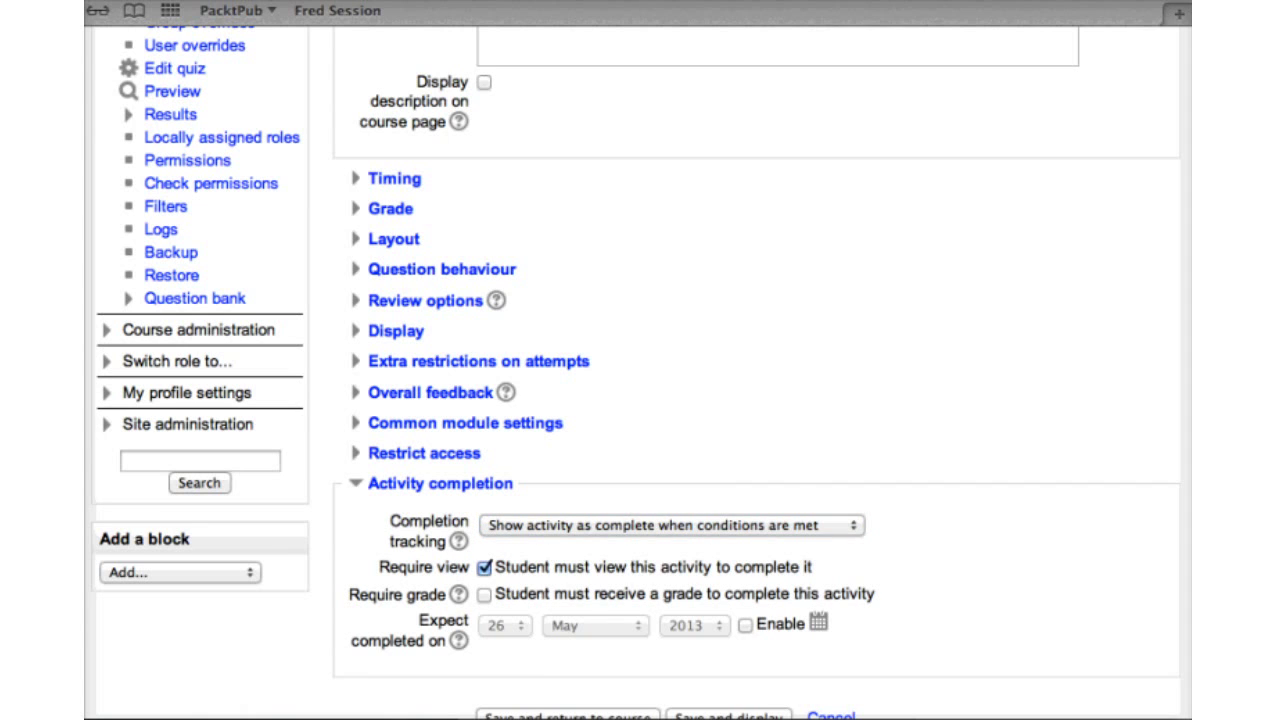
{"action": "scroll", "coordinate": [745, 447], "scroll_direction": "down", "scroll_amount": 5}
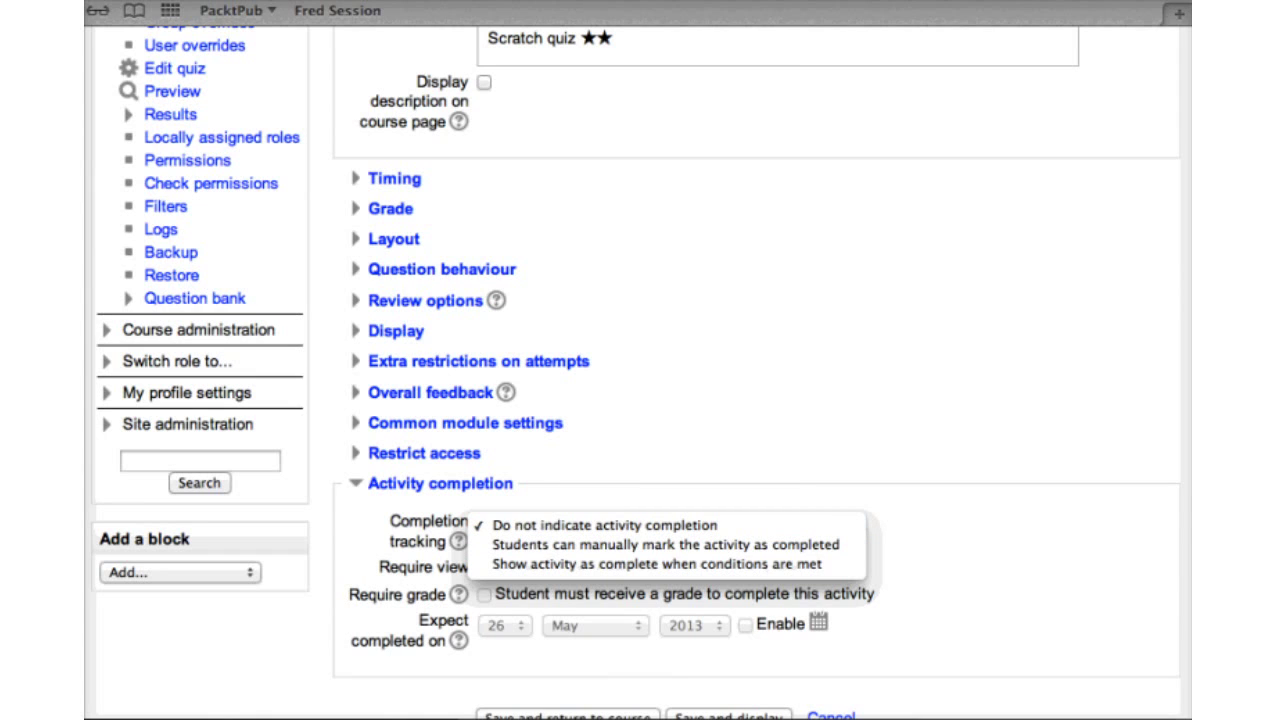
Set completion tracking to mark the quiz complete when conditions are met
{"action": "key", "text": "Escape"}
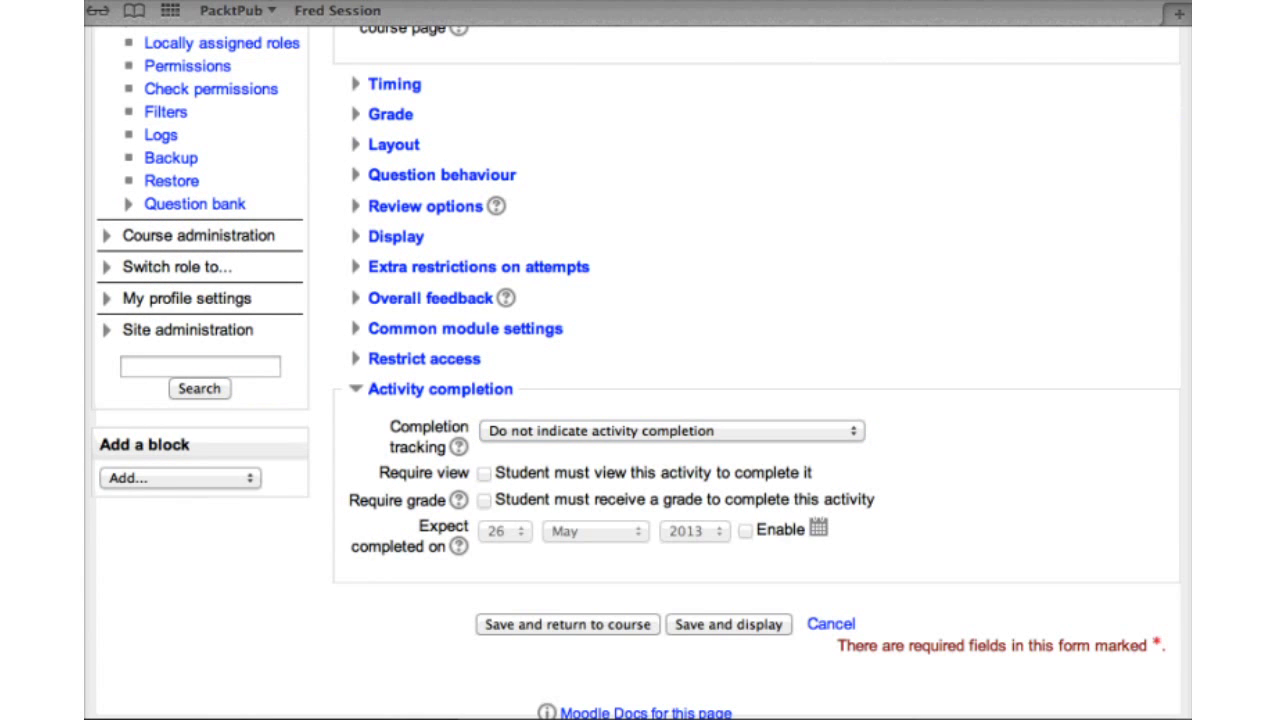
{"action": "key", "text": "space"}
{"action": "key", "text": "Down"}
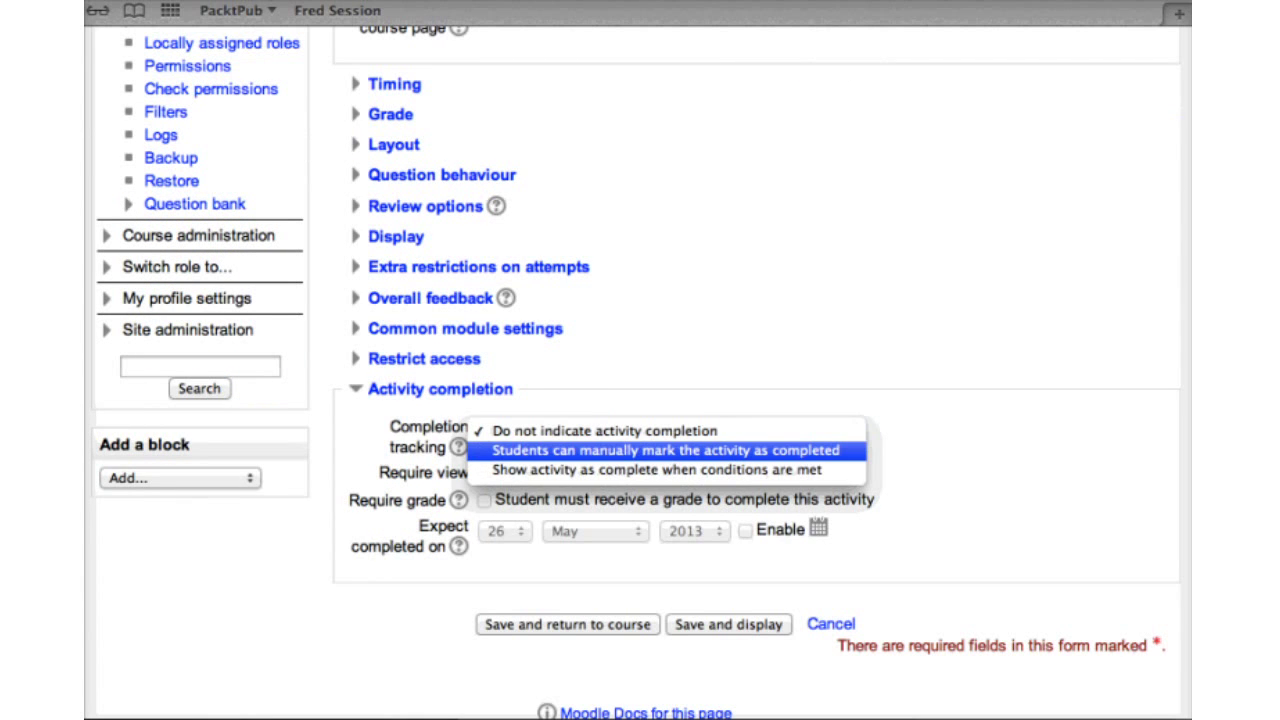
{"action": "key", "text": "Return"}
{"action": "key", "text": "space"}
{"action": "key", "text": "Down"}
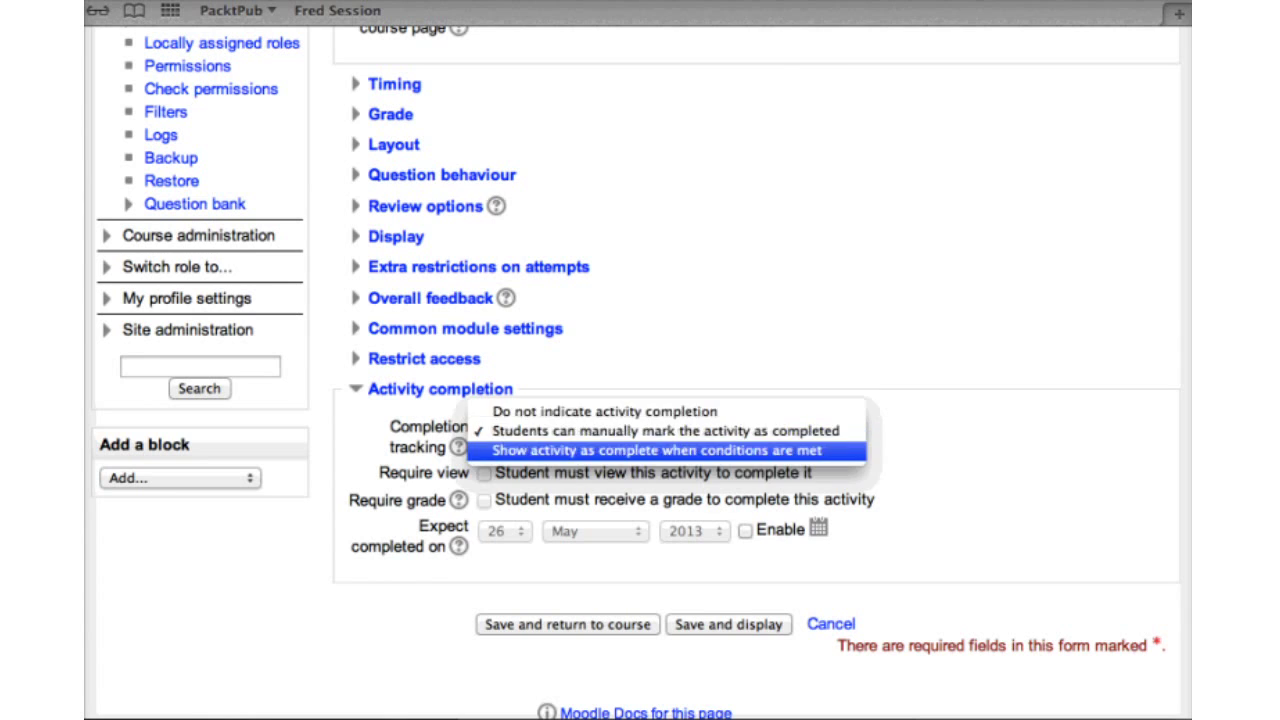
{"action": "key", "text": "Return"}
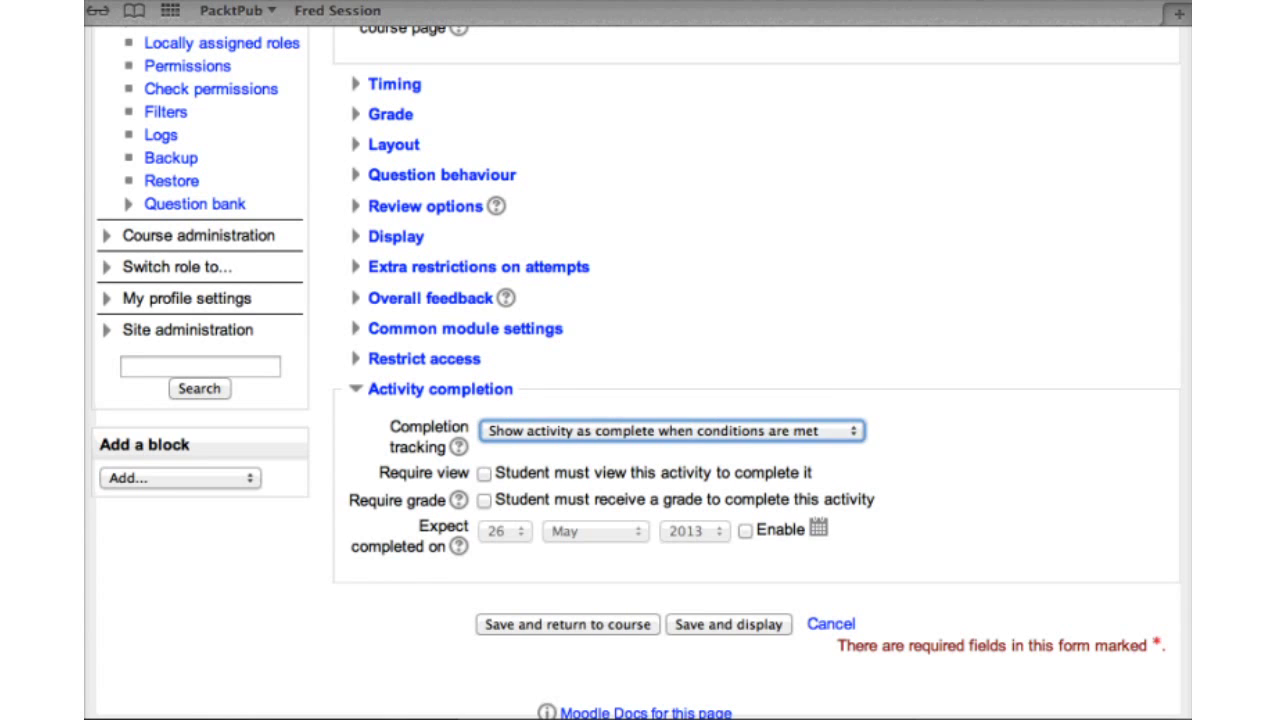
Require both a grade and a view for completion, and expand Restrict access
{"action": "key", "text": "Tab"}
{"action": "key", "text": "Tab"}
{"action": "key", "text": "space"}
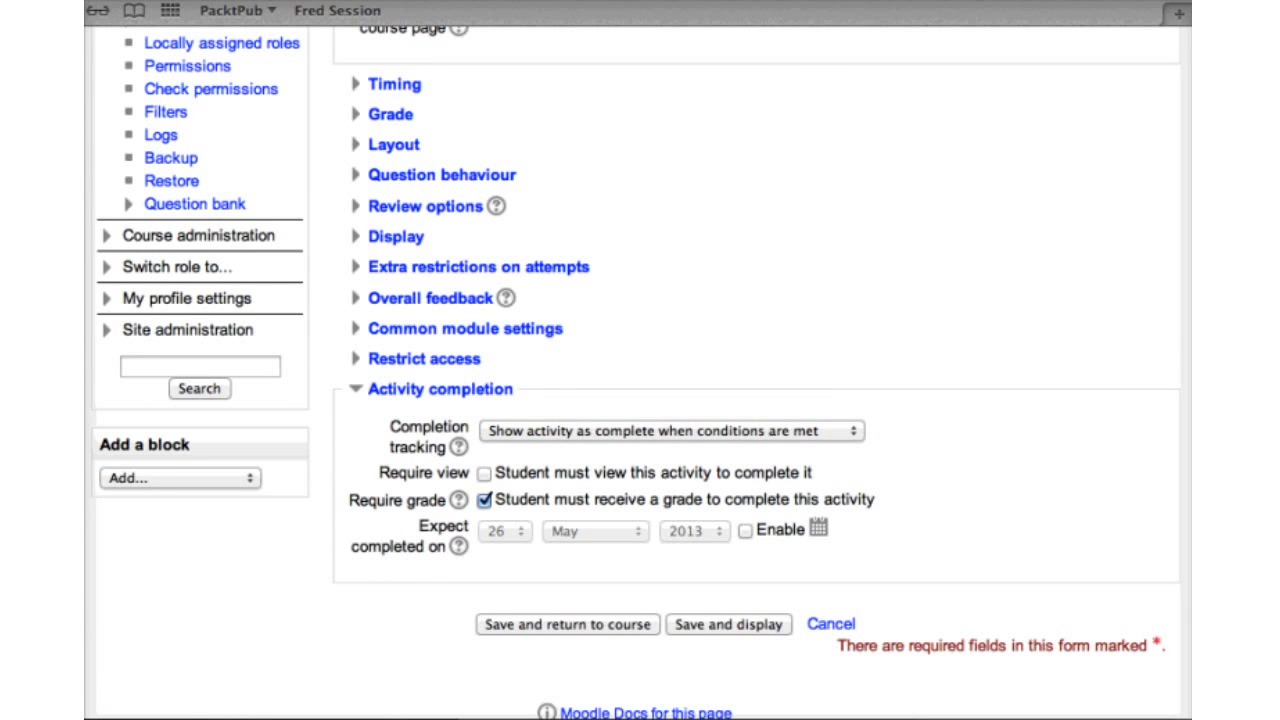
{"action": "key", "text": "shift+Tab"}
{"action": "key", "text": "space"}
{"action": "key", "text": "shift+Tab"}
{"action": "key", "text": "shift+Tab"}
{"action": "key", "text": "shift+Tab"}
{"action": "key", "text": "Return"}
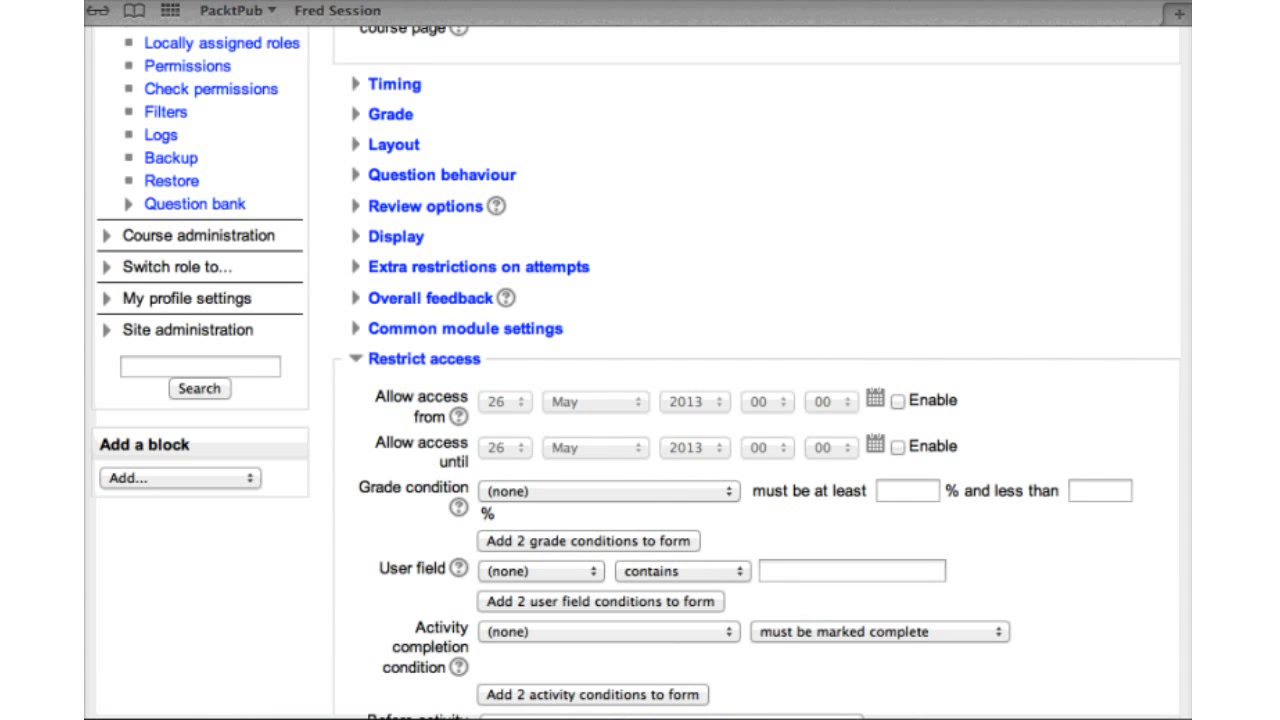
Add a grade condition on Scratch quiz ★ requiring at least 75% and below 101%
{"action": "scroll", "coordinate": [756, 400], "scroll_direction": "down", "scroll_amount": 3}
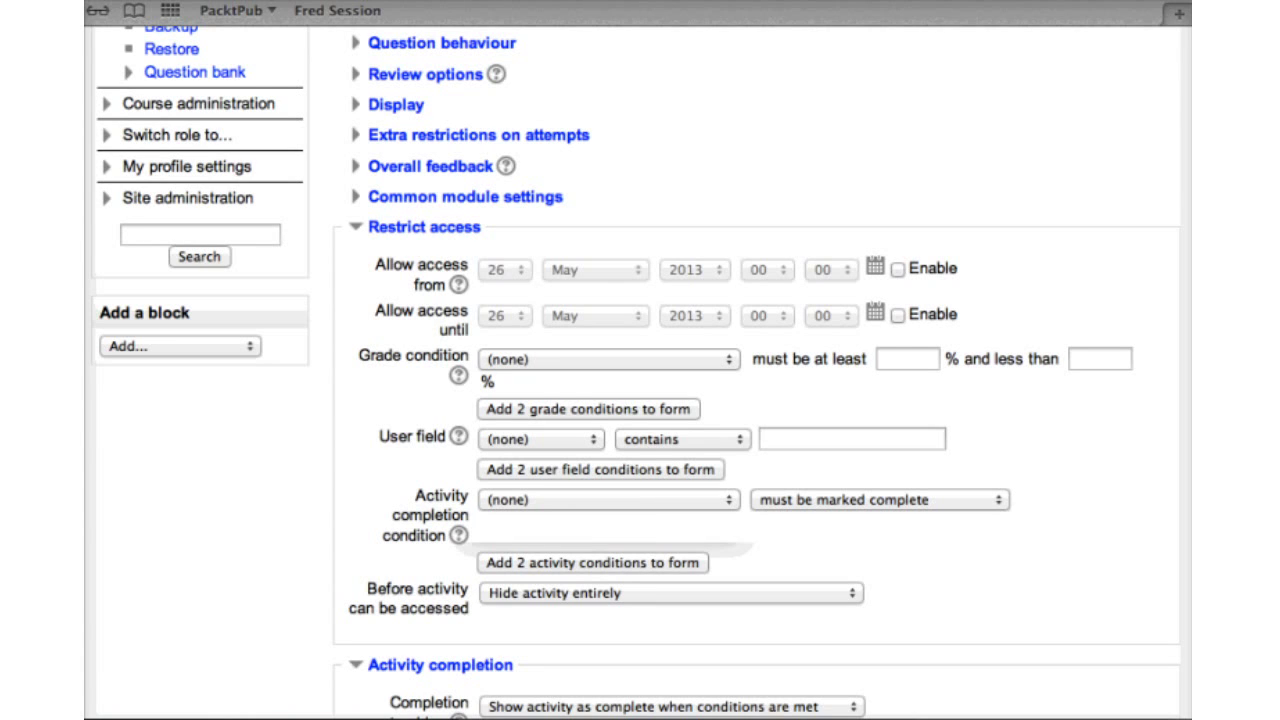
{"action": "key", "text": "space"}
{"action": "key", "text": "Down"}
{"action": "key", "text": "Down"}
{"action": "key", "text": "Down"}
{"action": "key", "text": "Down"}
{"action": "key", "text": "Down"}
{"action": "key", "text": "Down"}
{"action": "key", "text": "Return"}
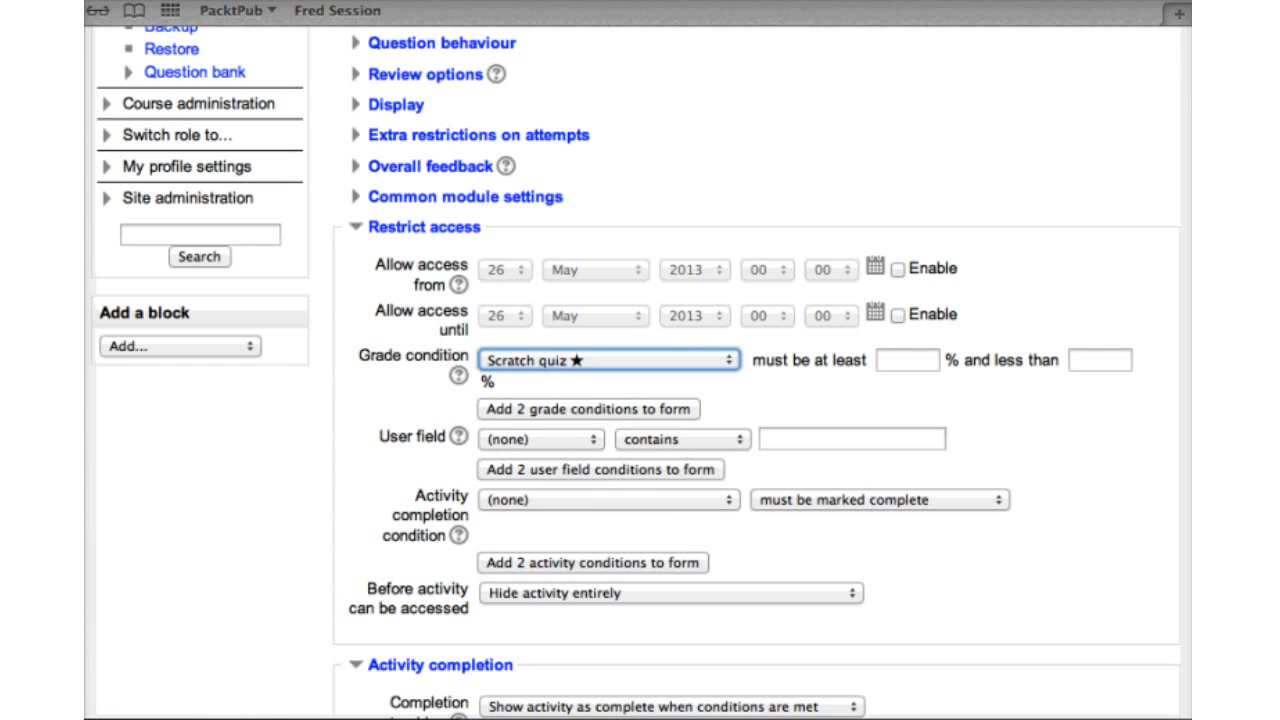
{"action": "key", "text": "Tab"}
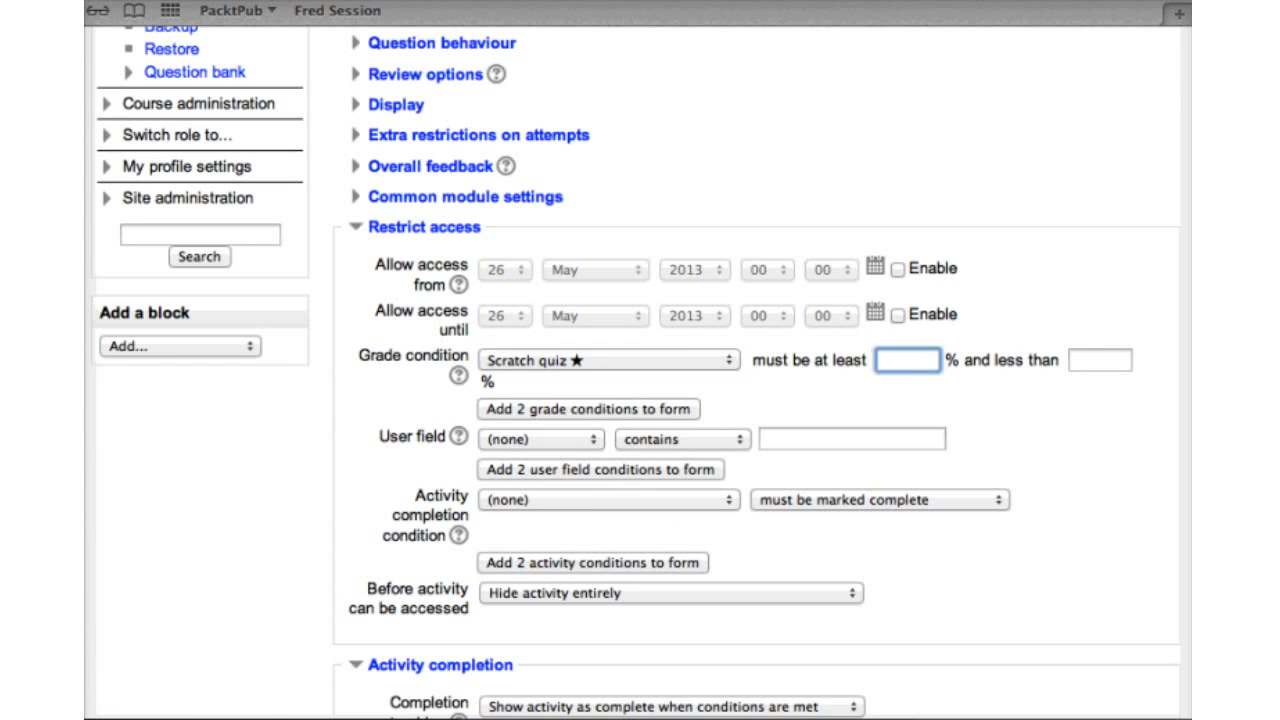
{"action": "type", "text": "75"}
{"action": "key", "text": "Tab"}
{"action": "type", "text": "101"}
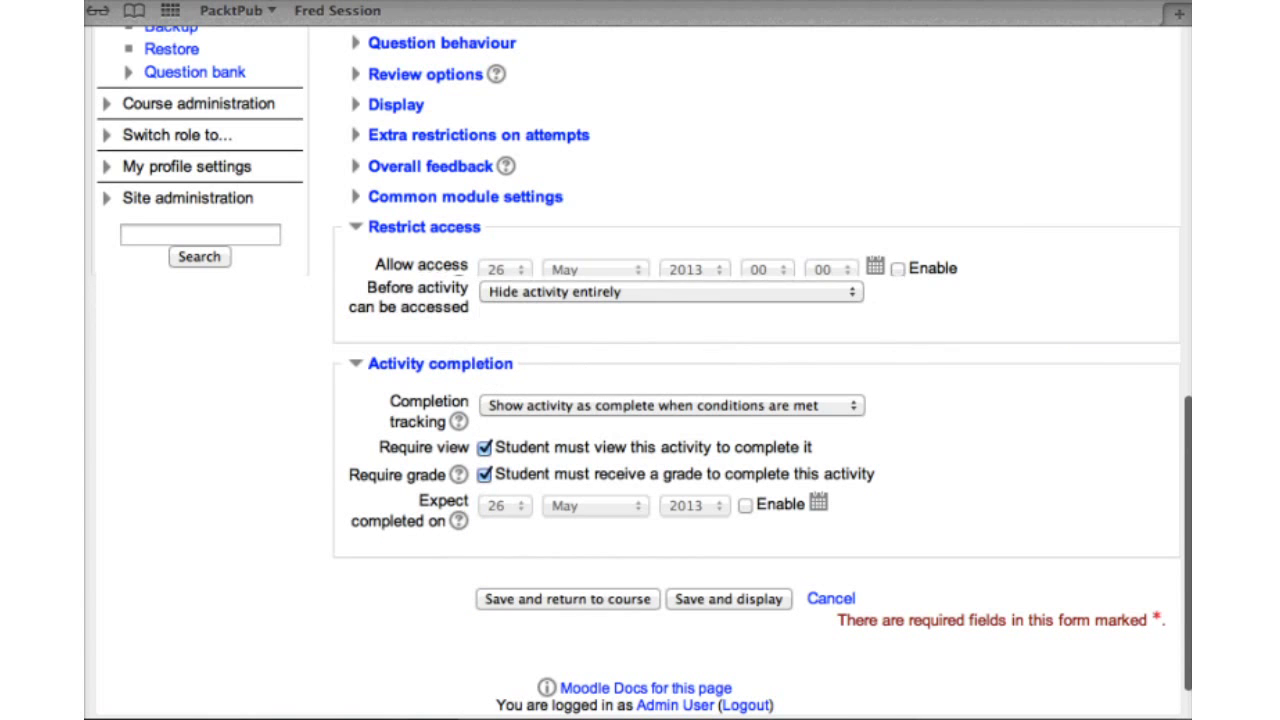
Show the restricted activity greyed-out with its restriction information until then
{"action": "scroll", "coordinate": [640, 360], "scroll_direction": "down", "scroll_amount": 5}
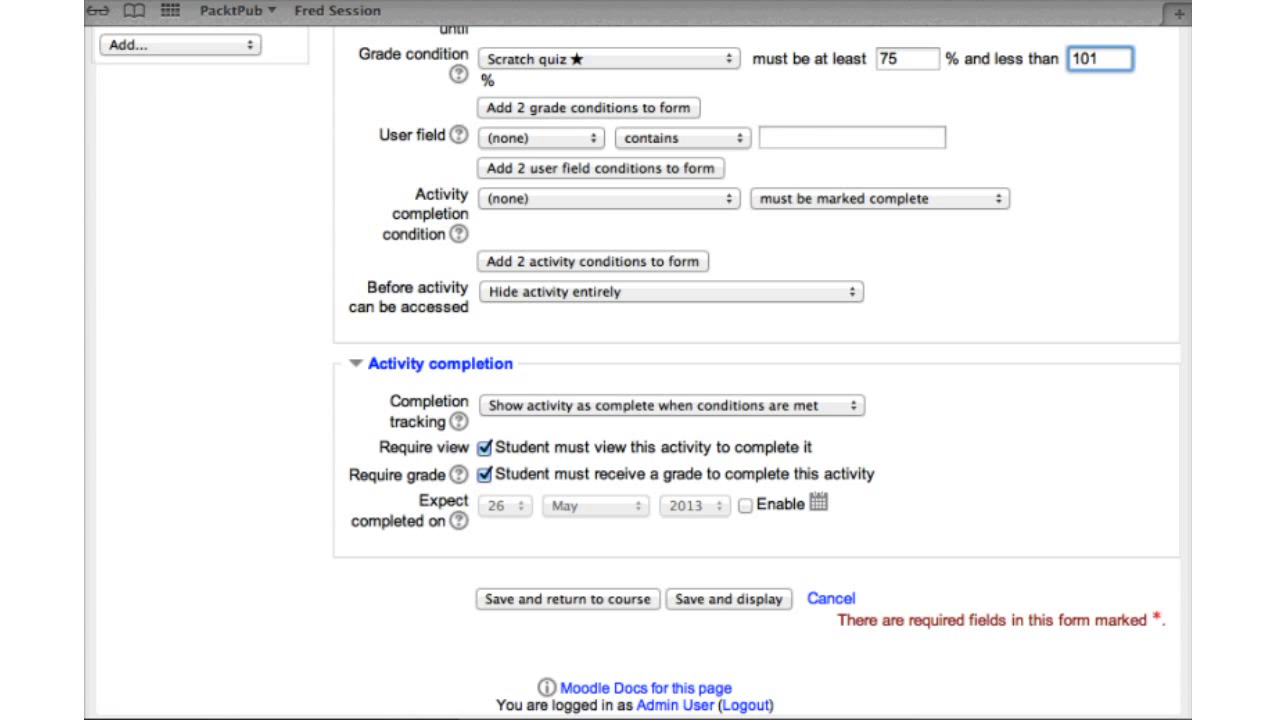
{"action": "left_click", "coordinate": [670, 291]}
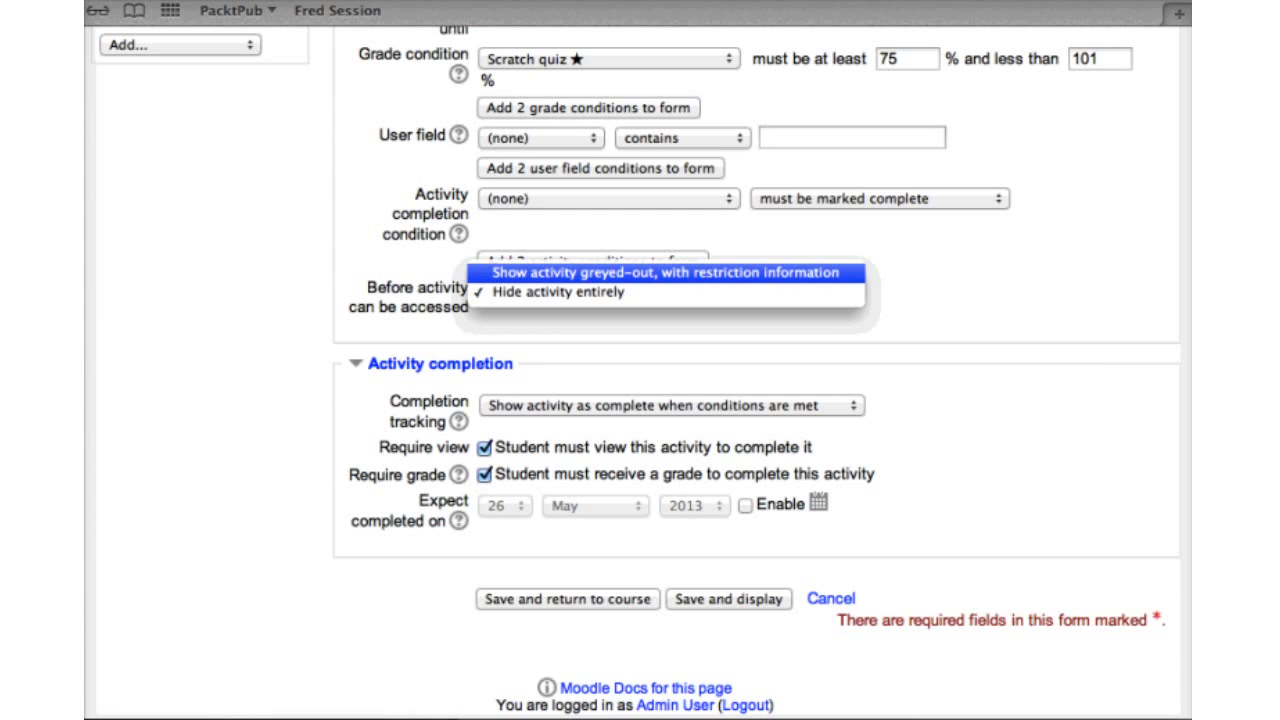
{"action": "key", "text": "Return"}
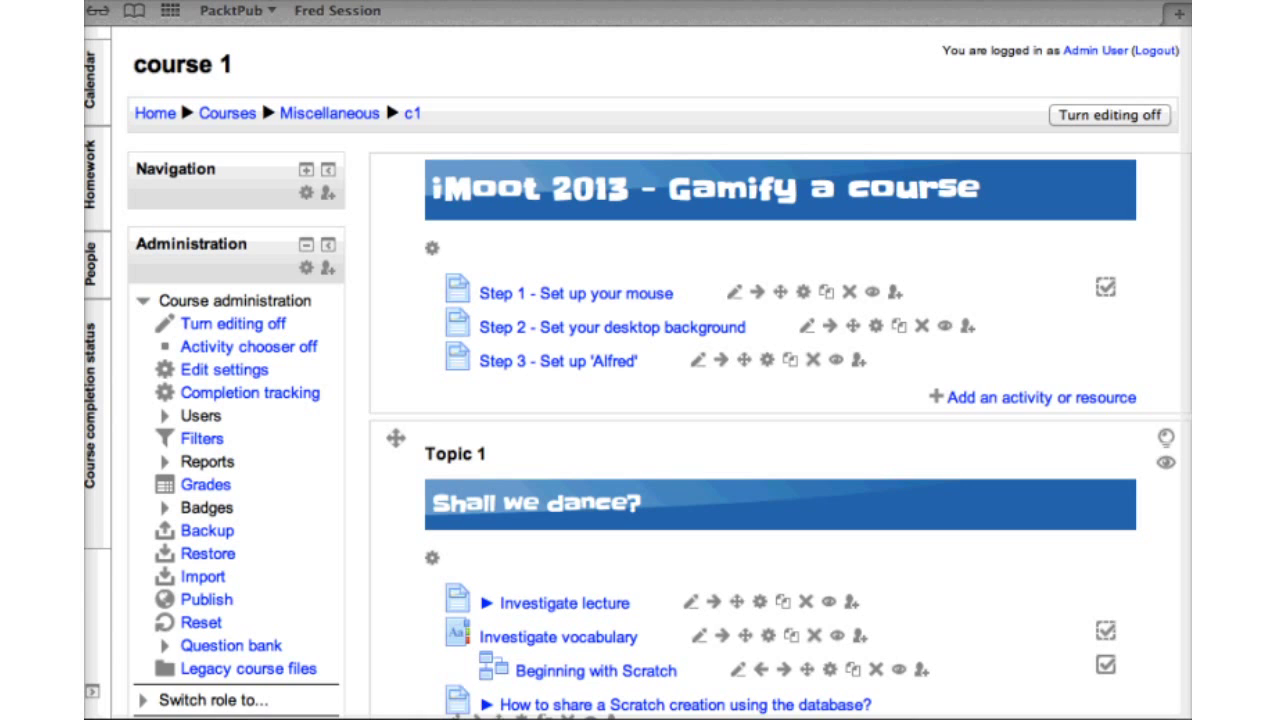
Choose Label in the activity chooser to start a new label, then show all open windows
{"action": "left_click", "coordinate": [1040, 397]}
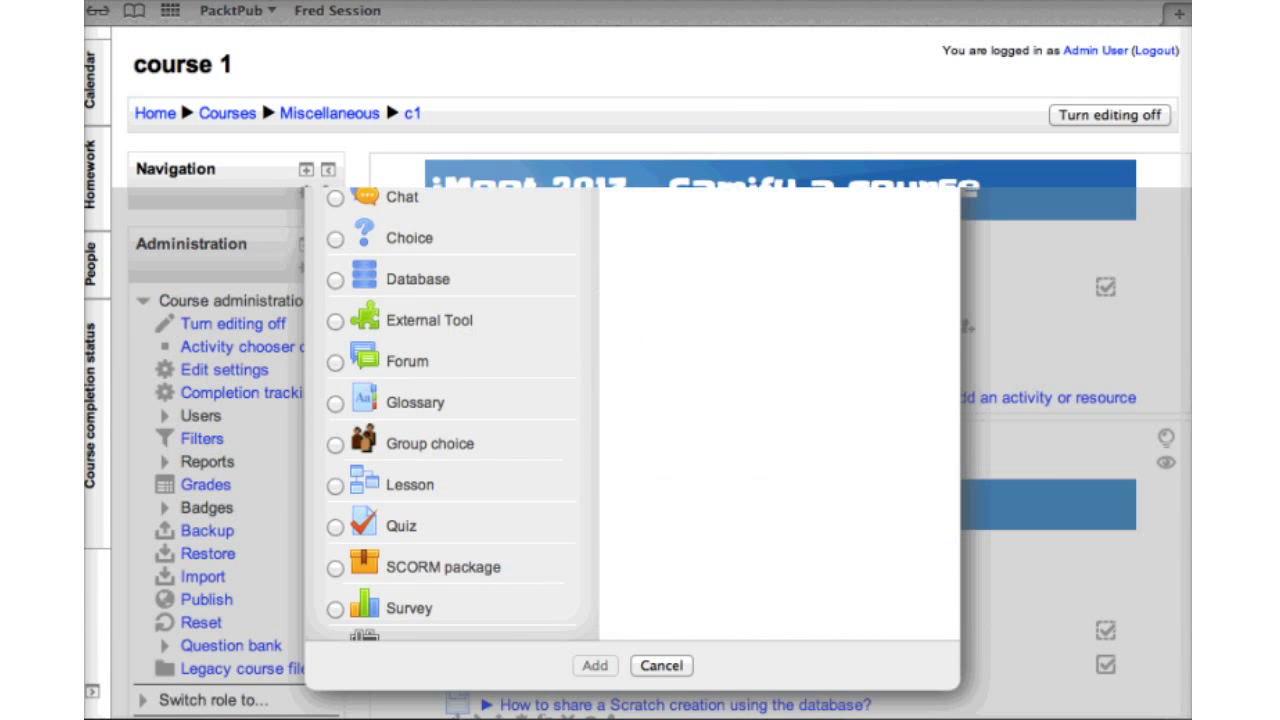
{"action": "scroll", "coordinate": [450, 380], "scroll_direction": "down", "scroll_amount": 5}
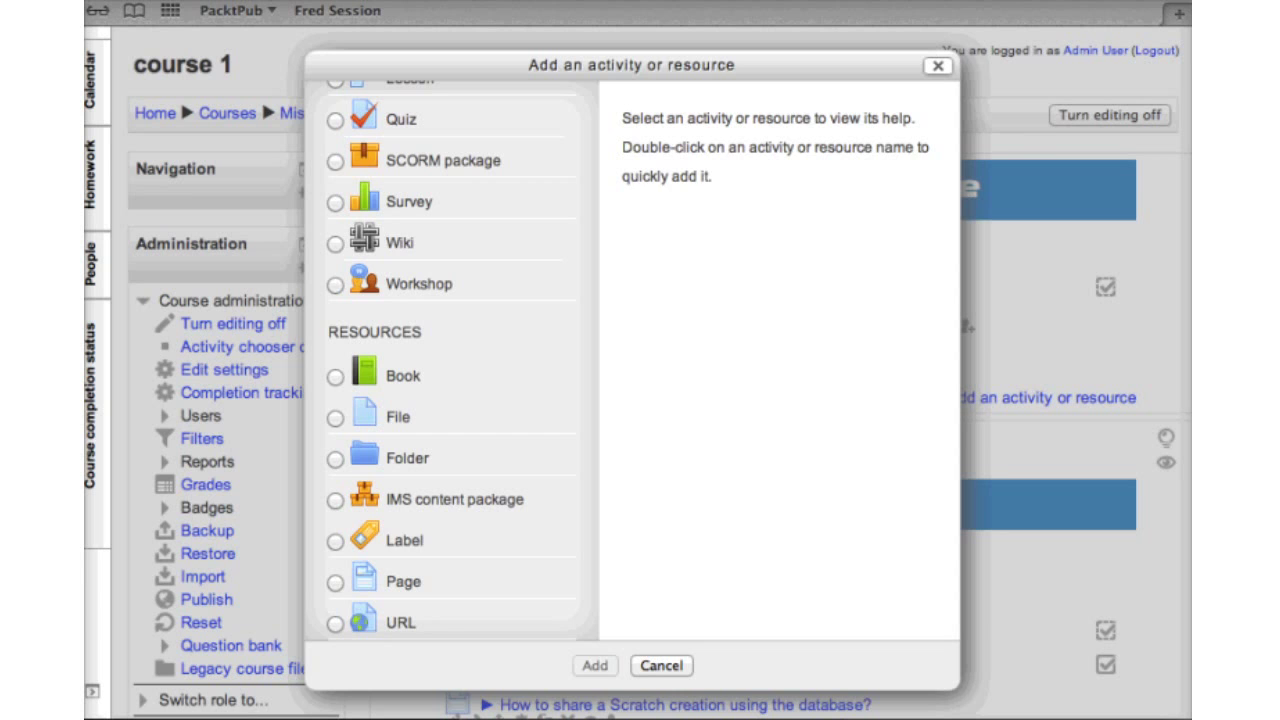
{"action": "left_click", "coordinate": [404, 540]}
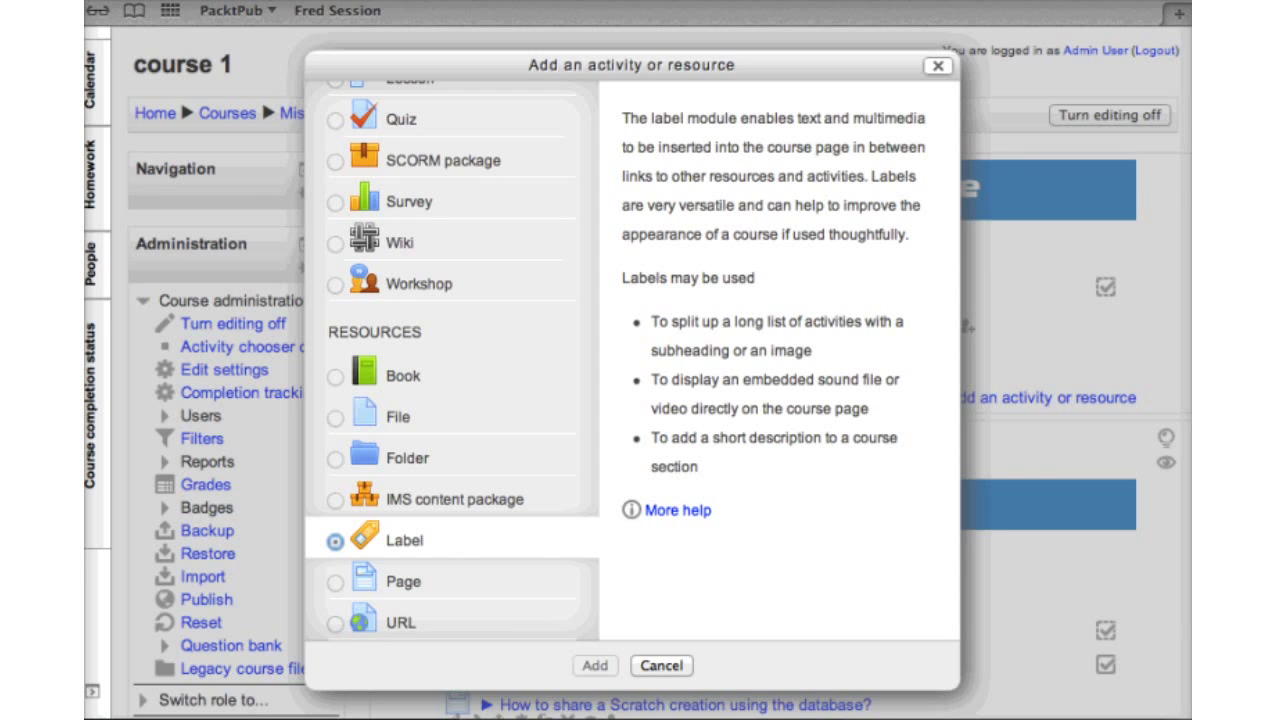
{"action": "key", "text": "ctrl+Up"}
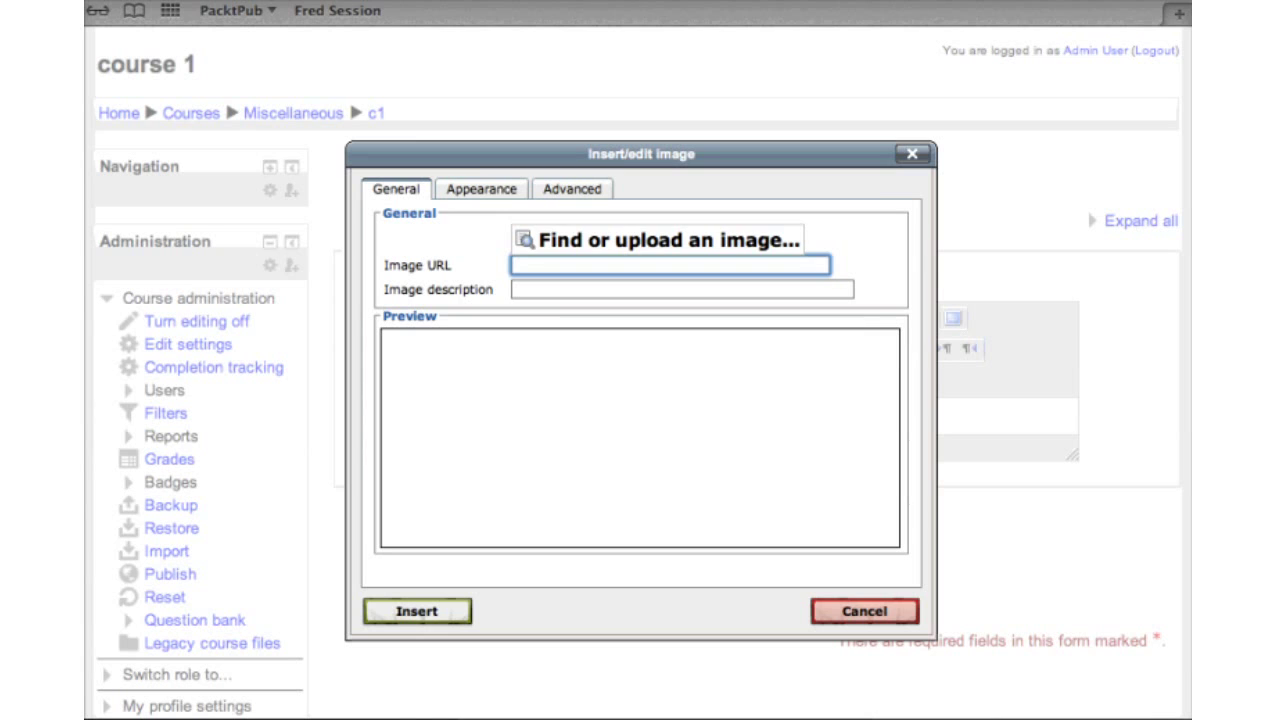
Start uploading a label image through the file picker, then cancel the computer's file browser
{"action": "left_click", "coordinate": [668, 240]}
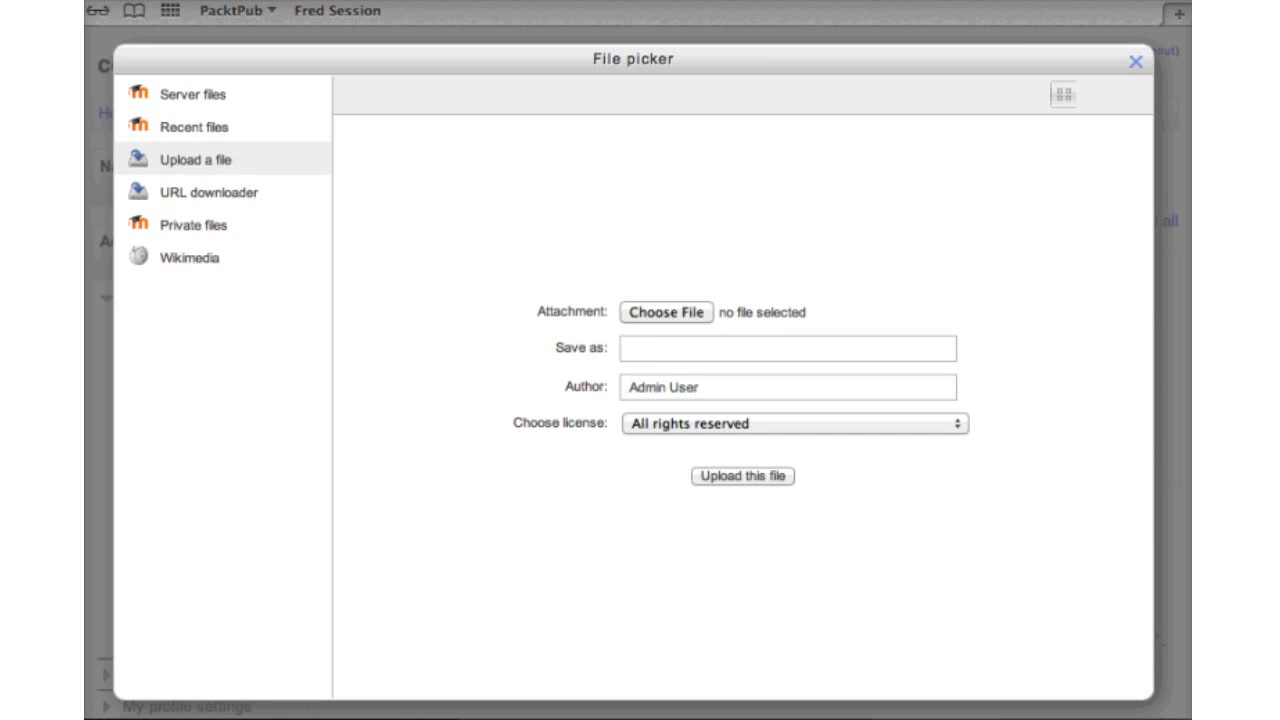
{"action": "left_click", "coordinate": [666, 312]}
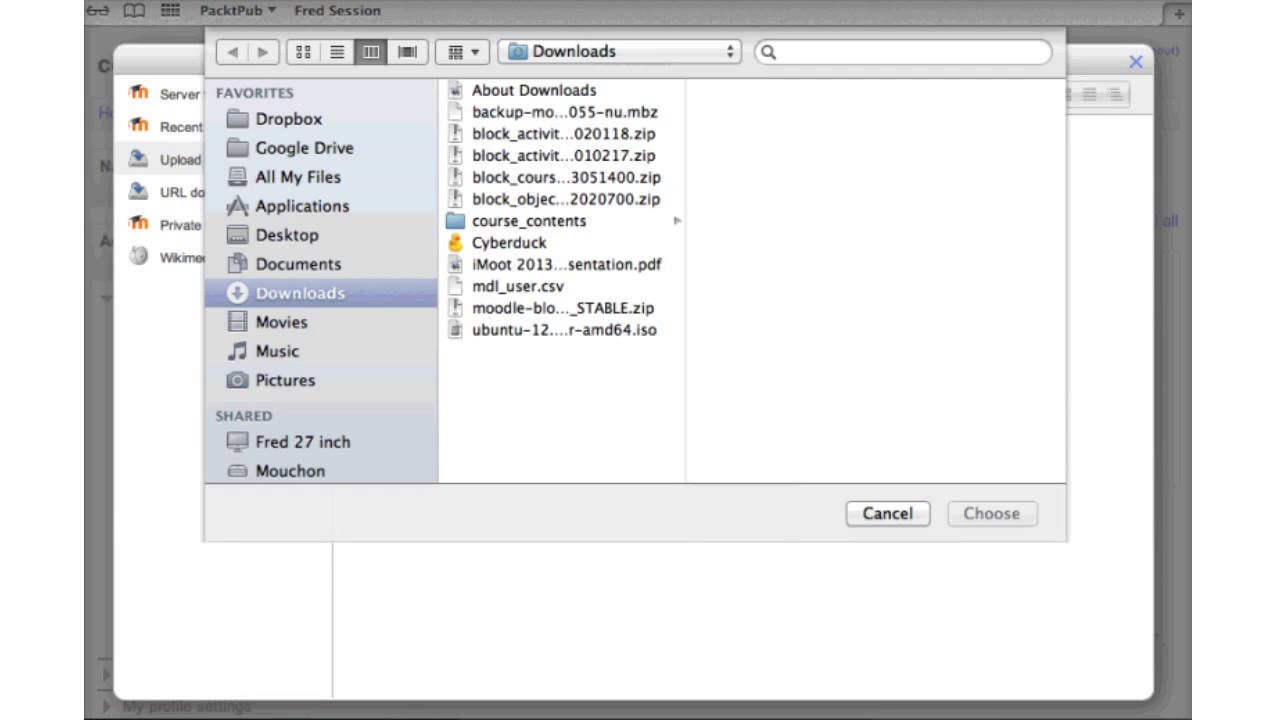
{"action": "key", "text": "Escape"}
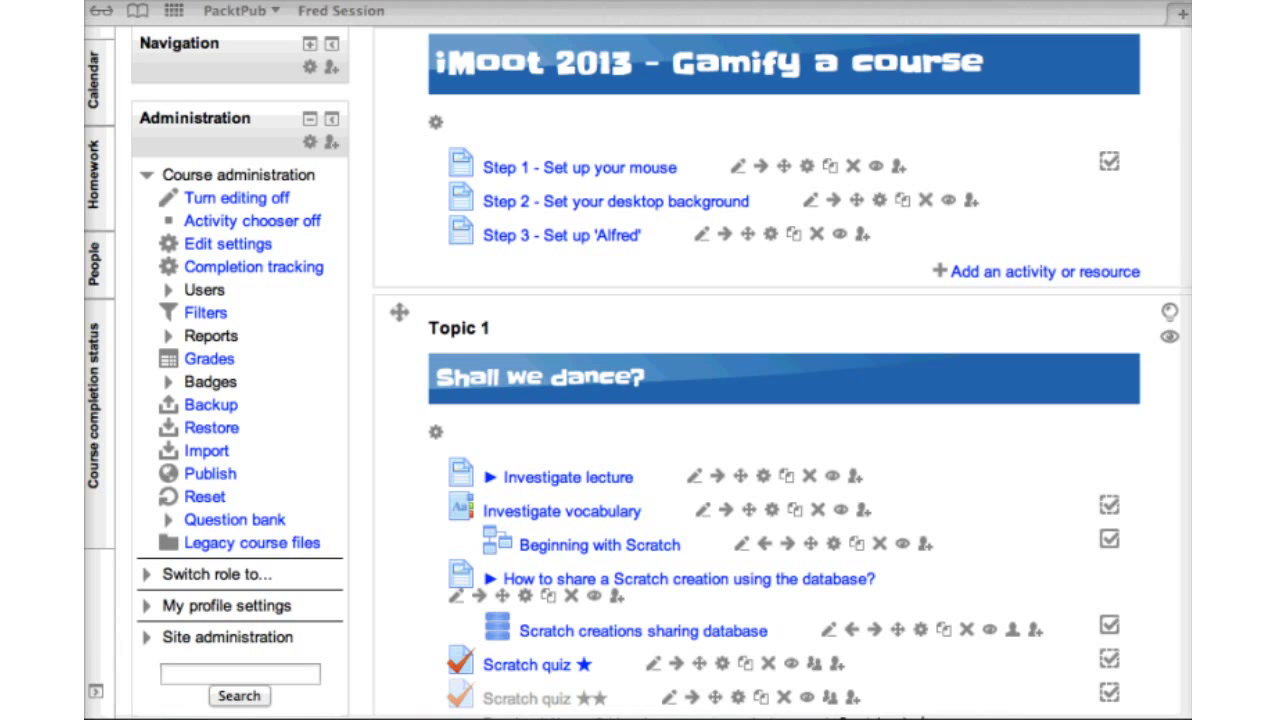
Drag 01.png from Finder into the top course section's file drop zone
{"action": "left_click_drag", "start_coordinate": [1185, 420], "coordinate": [616, 322]}
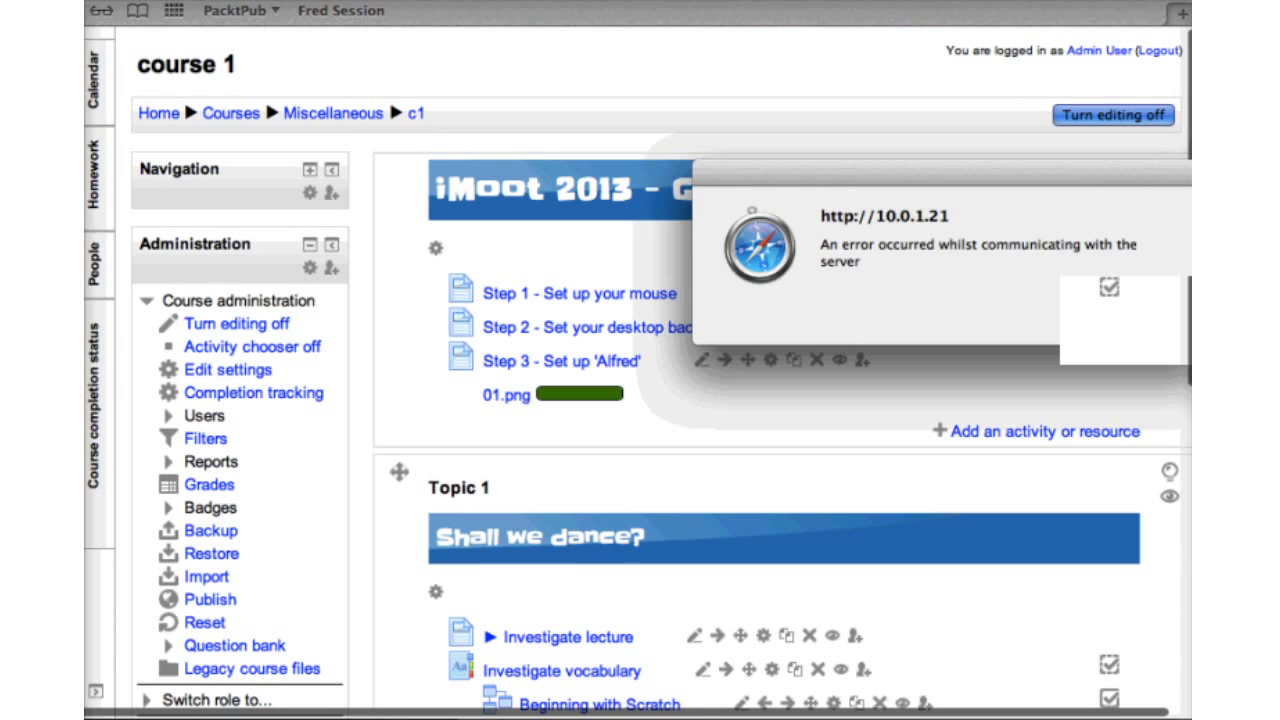
Dismiss the Safari server communication error alert
{"action": "key", "text": "Return"}
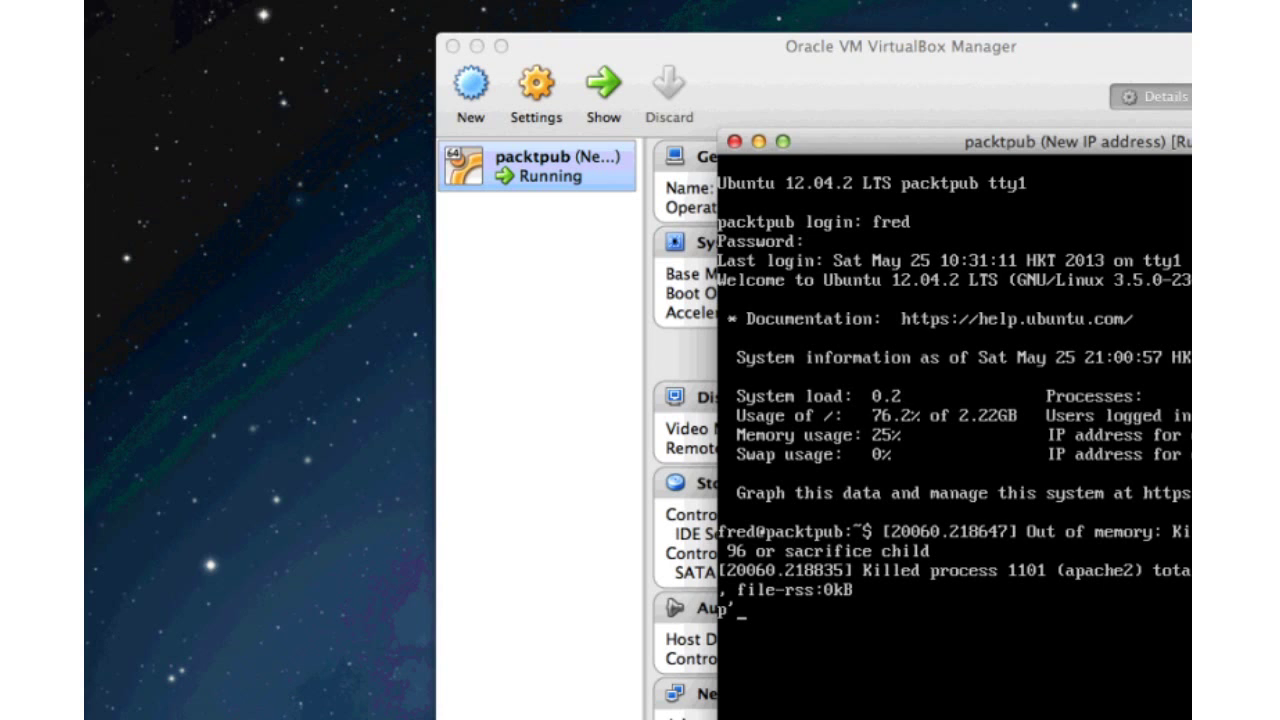
Run the typed command in the crashed server's VM console
{"action": "key", "text": "Return"}
{"action": "key", "text": "Return"}
{"action": "key", "text": "Return"}
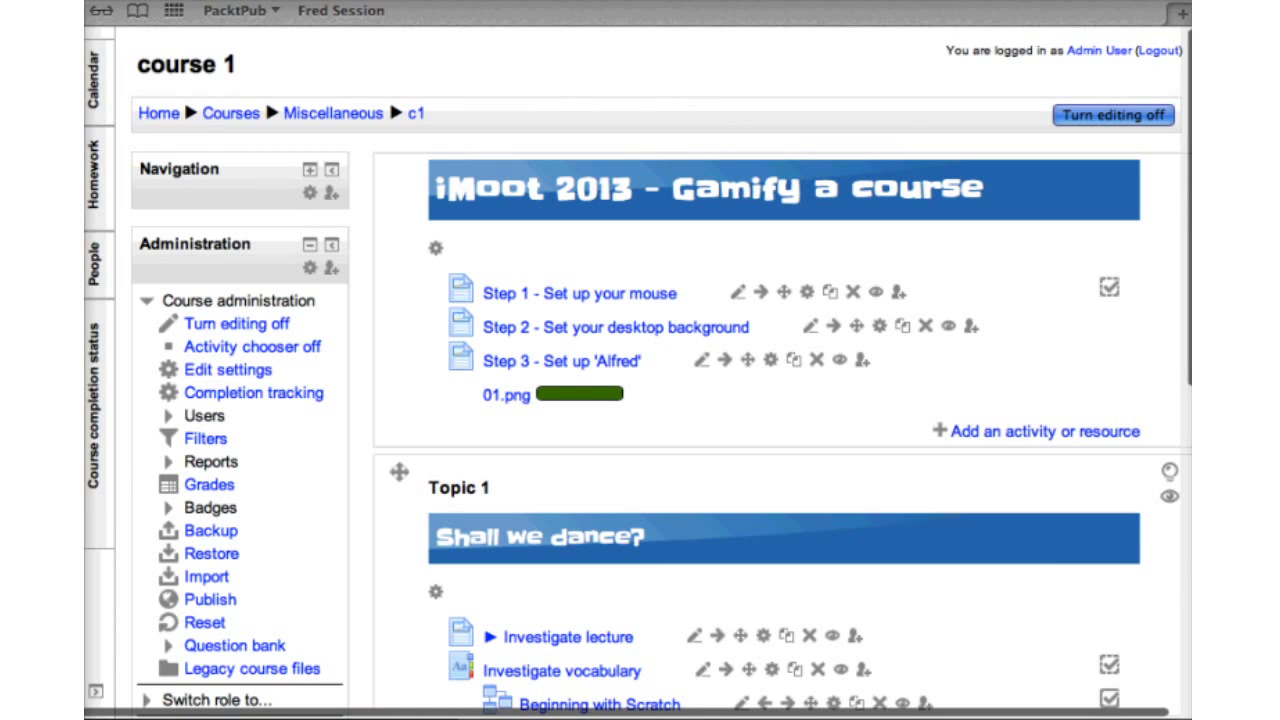
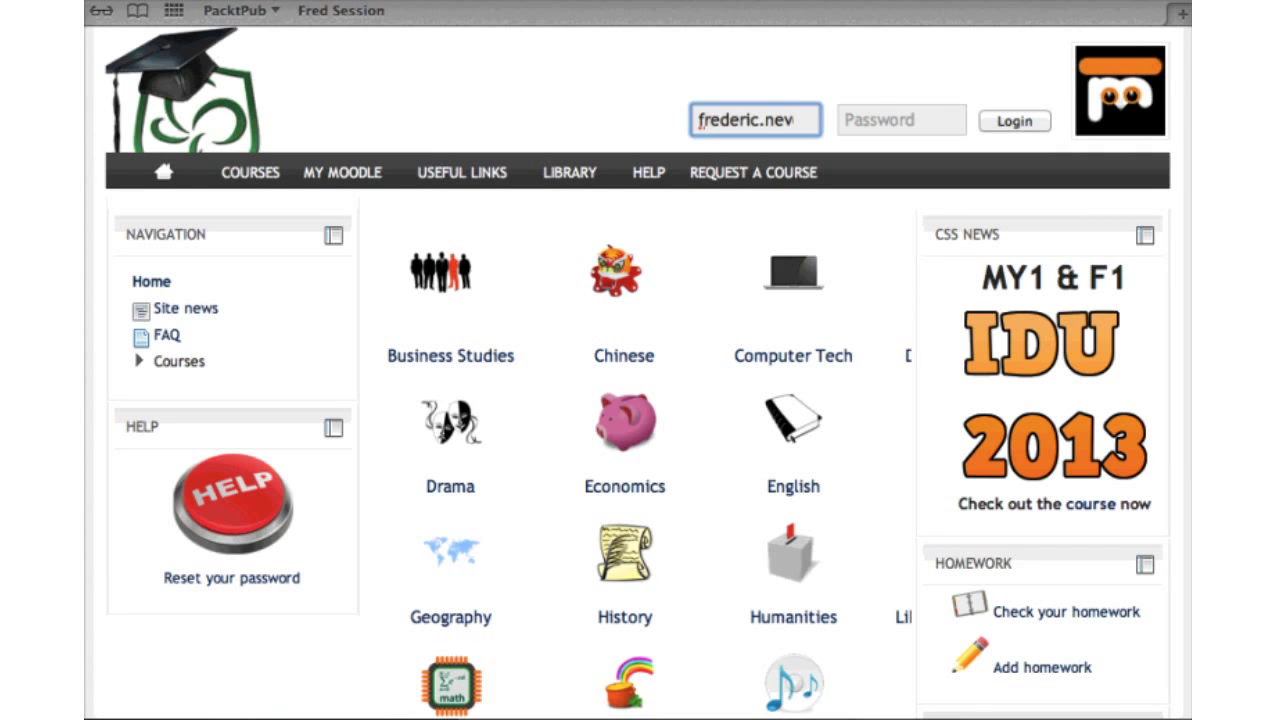
Go to the school's moodle site and log in with the username and password, declining password saving
{"action": "key", "text": "Tab"}
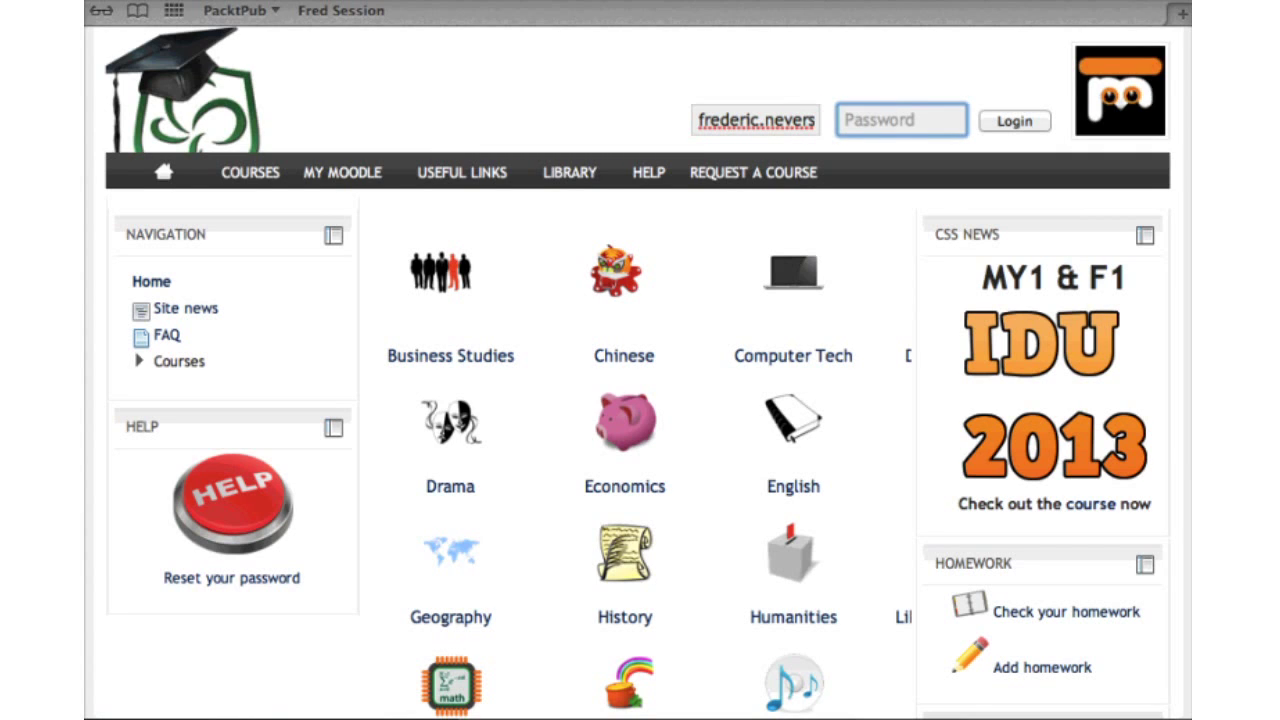
{"action": "key", "text": "Return"}
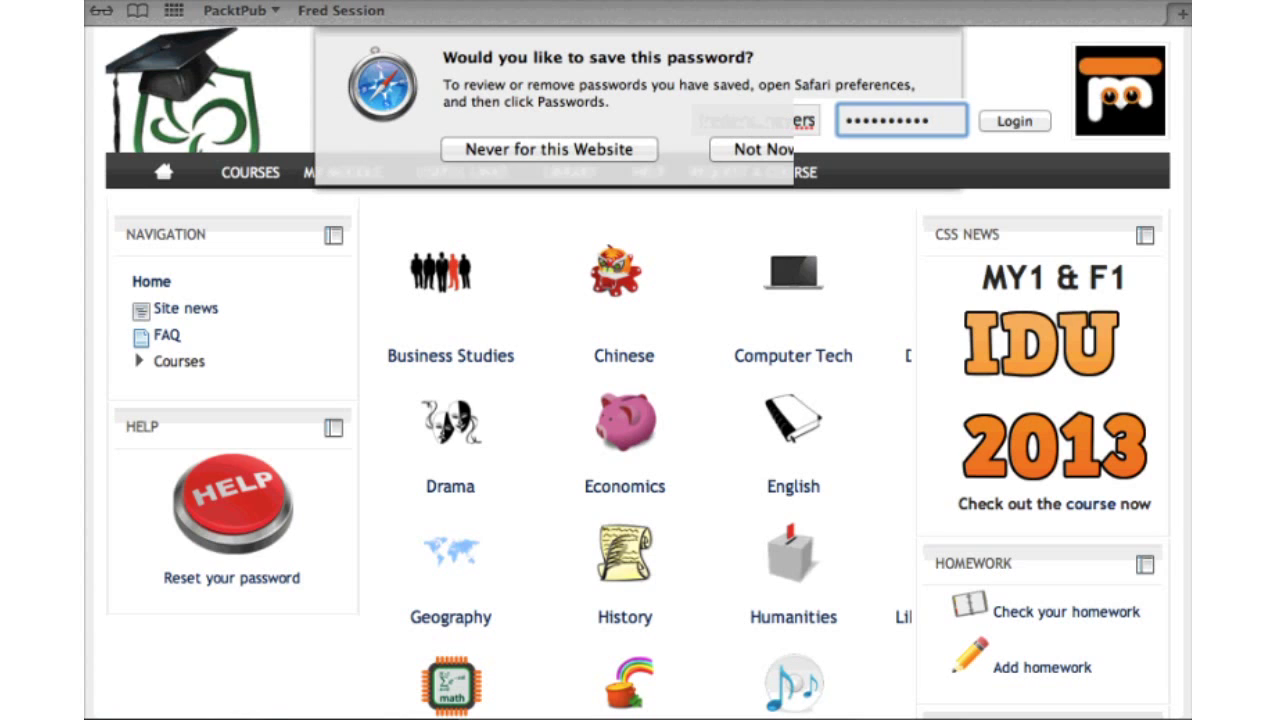
{"action": "key", "text": "Escape"}
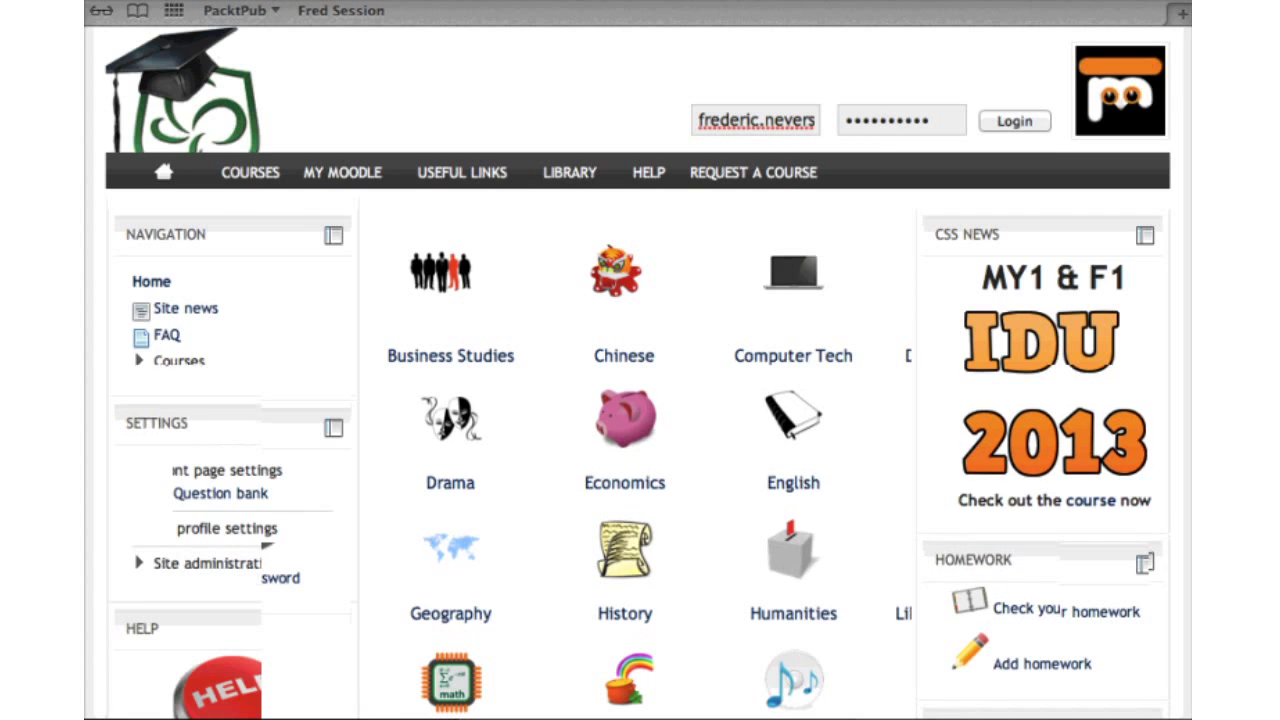
Open the F1 Bombax course through Courses > Computer Tech > Form 1
{"action": "mouse_move", "coordinate": [250, 166]}
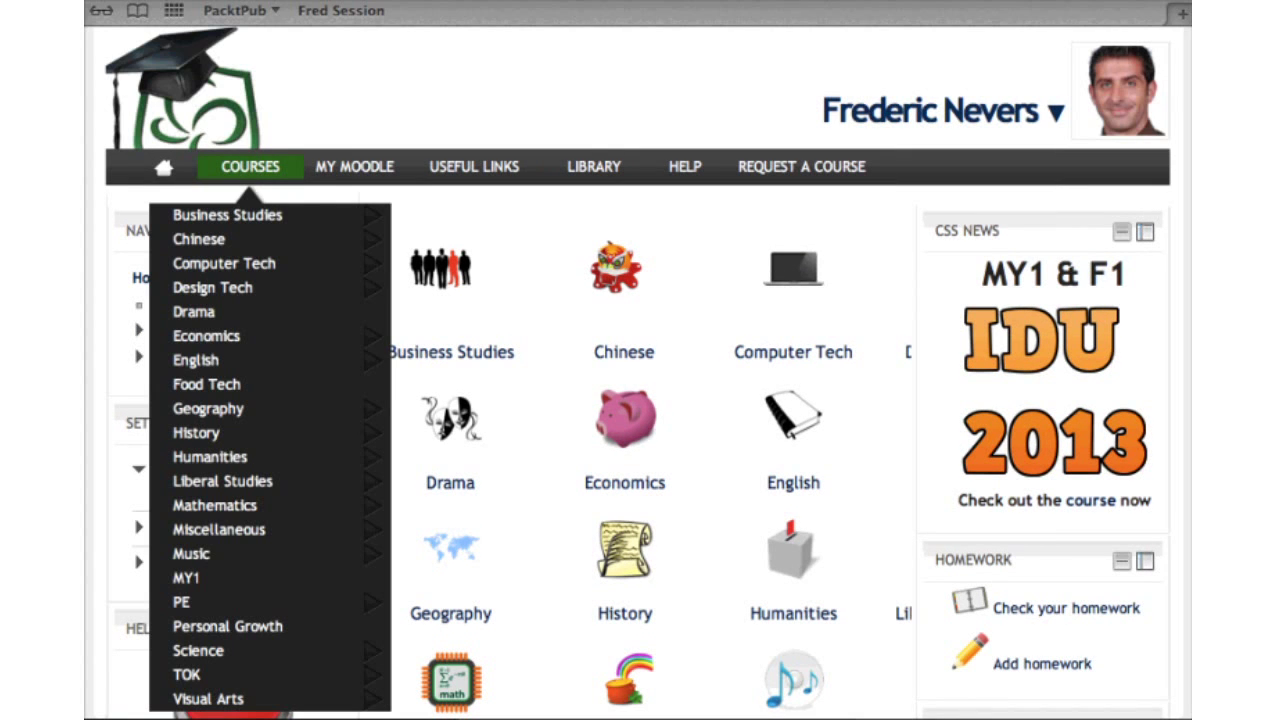
{"action": "mouse_move", "coordinate": [300, 292]}
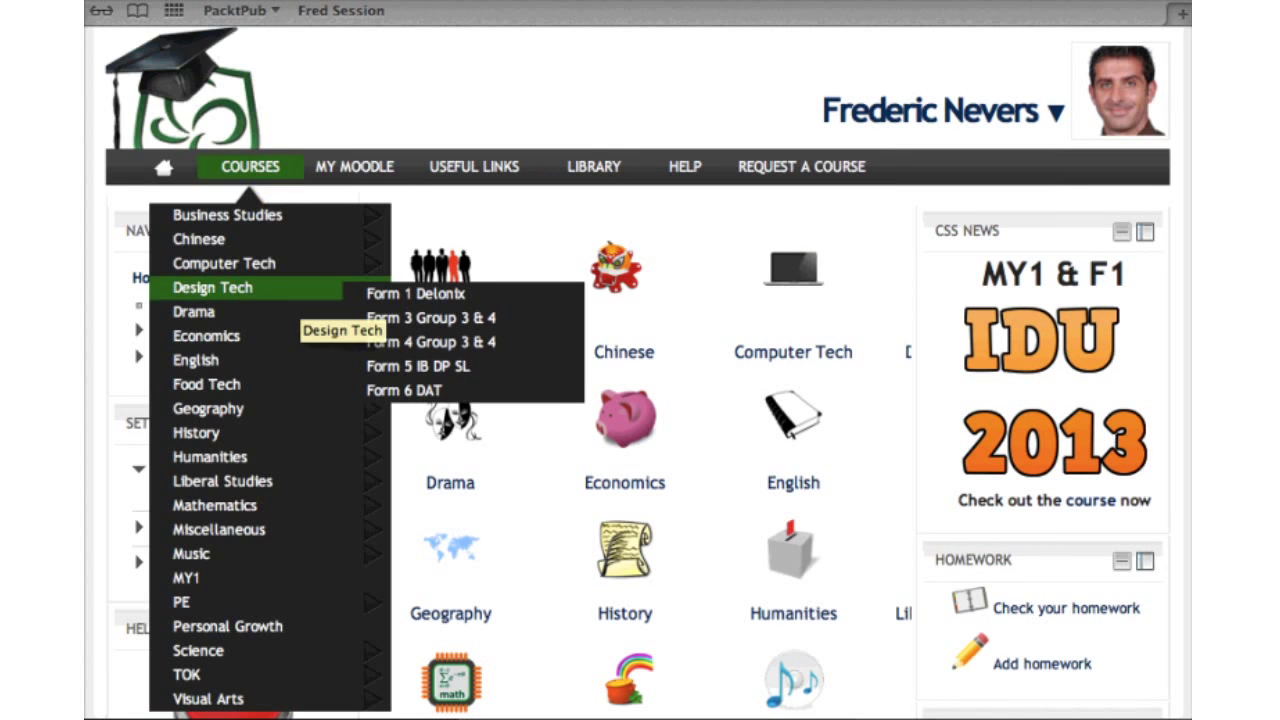
{"action": "mouse_move", "coordinate": [255, 263]}
{"action": "mouse_move", "coordinate": [420, 282]}
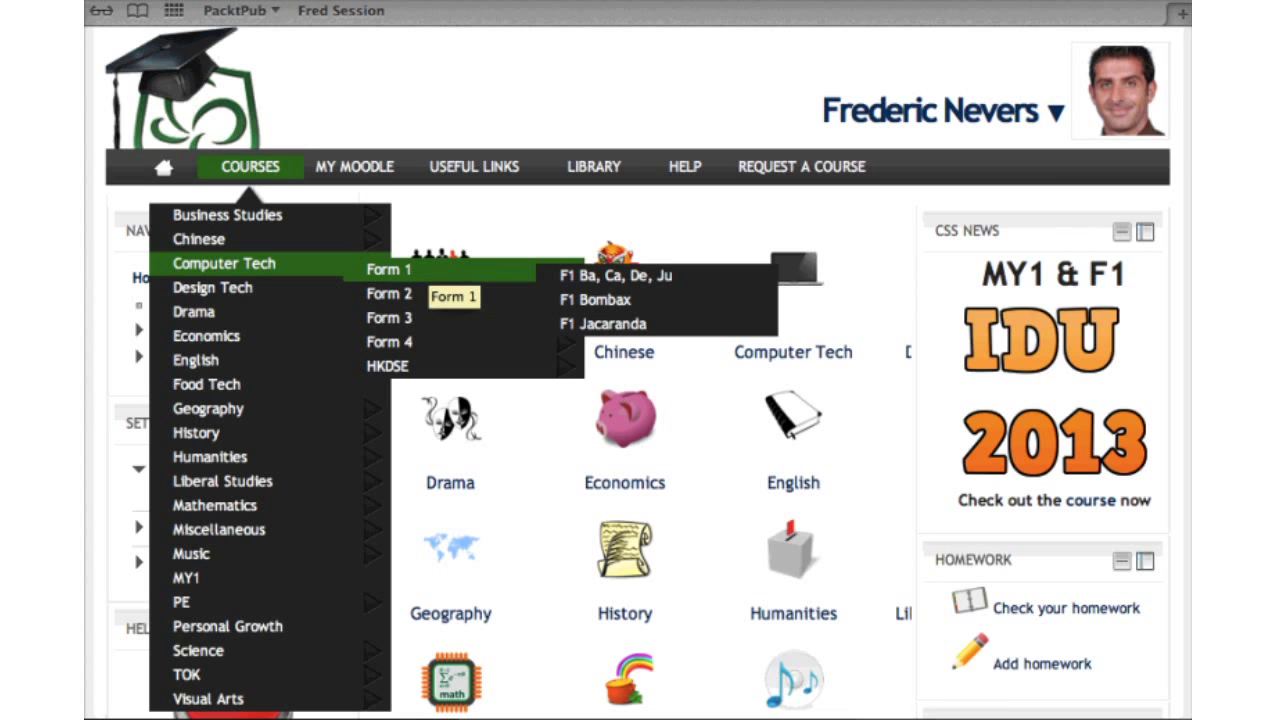
{"action": "left_click", "coordinate": [597, 299]}
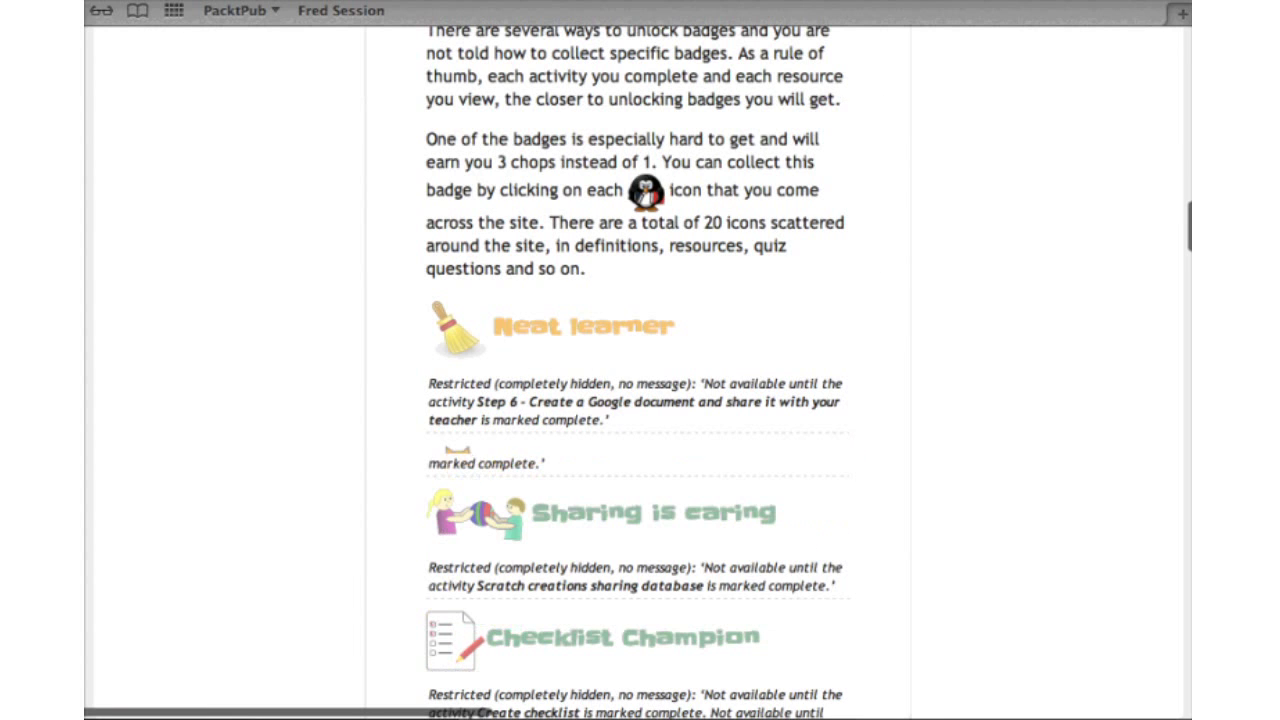
{"action": "scroll", "coordinate": [640, 400], "scroll_direction": "down", "scroll_amount": 2}
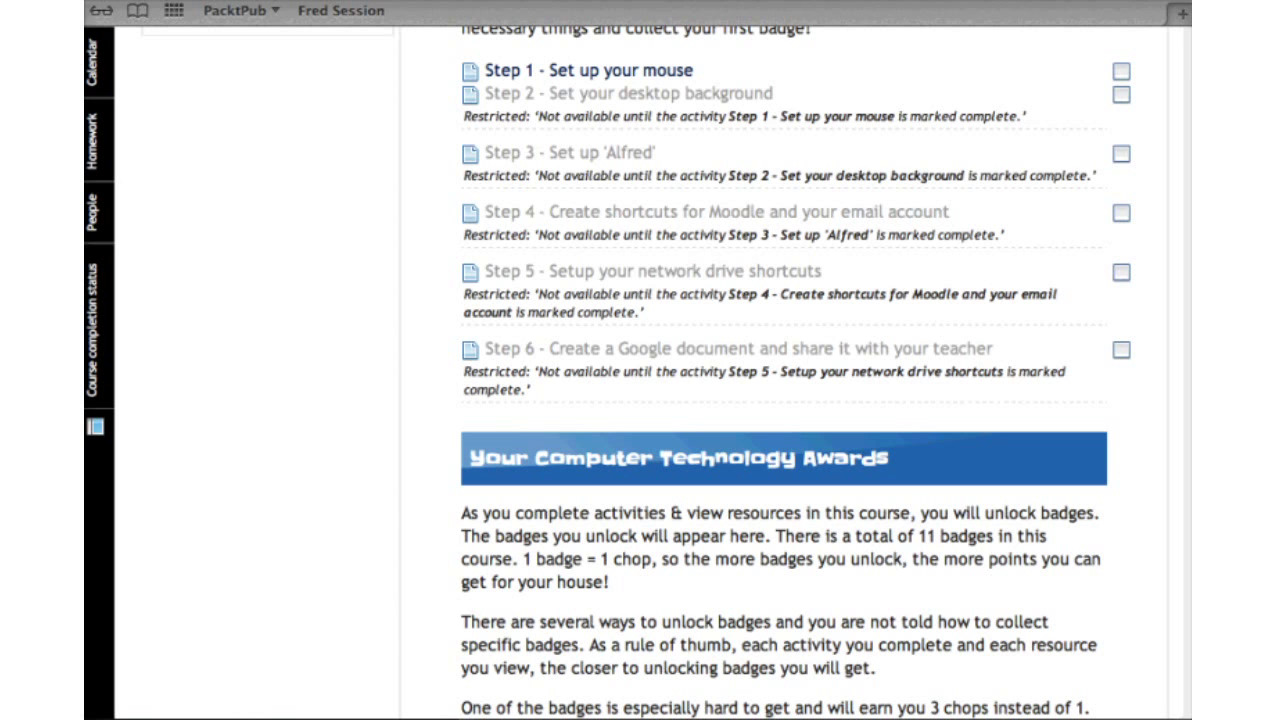
{"action": "scroll", "coordinate": [780, 450], "scroll_direction": "down", "scroll_amount": 5}
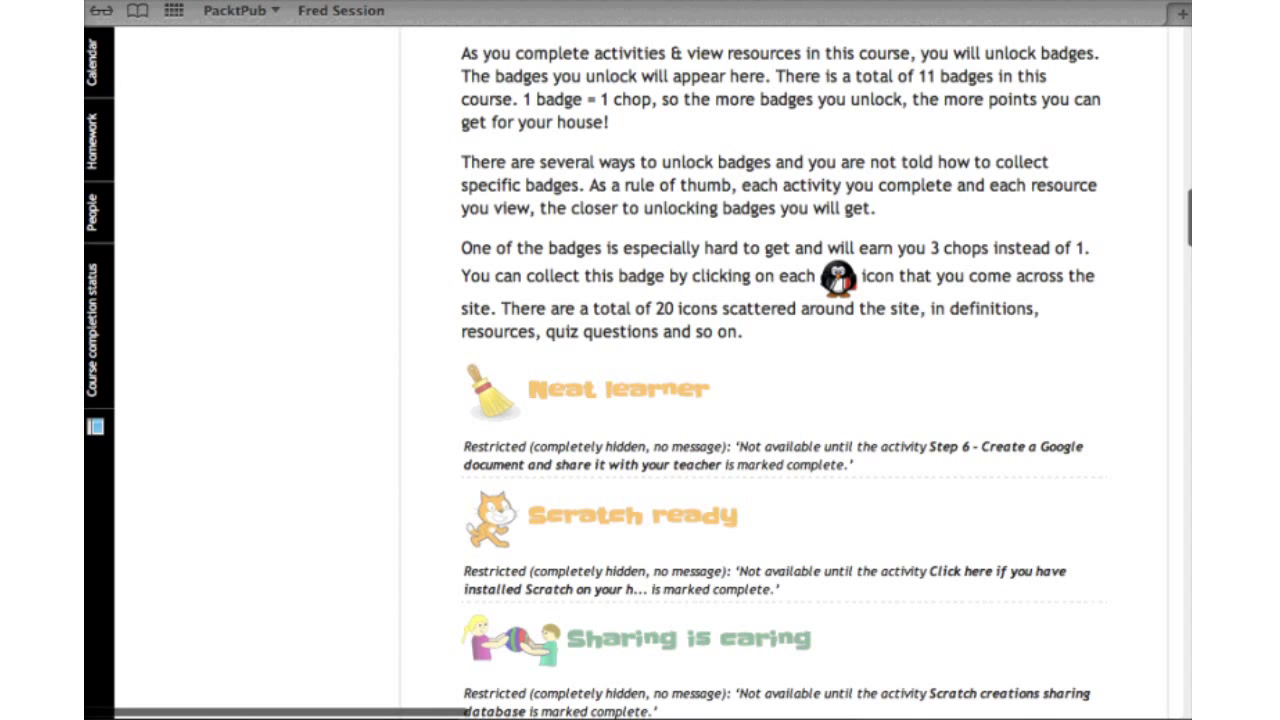
{"action": "scroll", "coordinate": [780, 450], "scroll_direction": "up", "scroll_amount": 3}
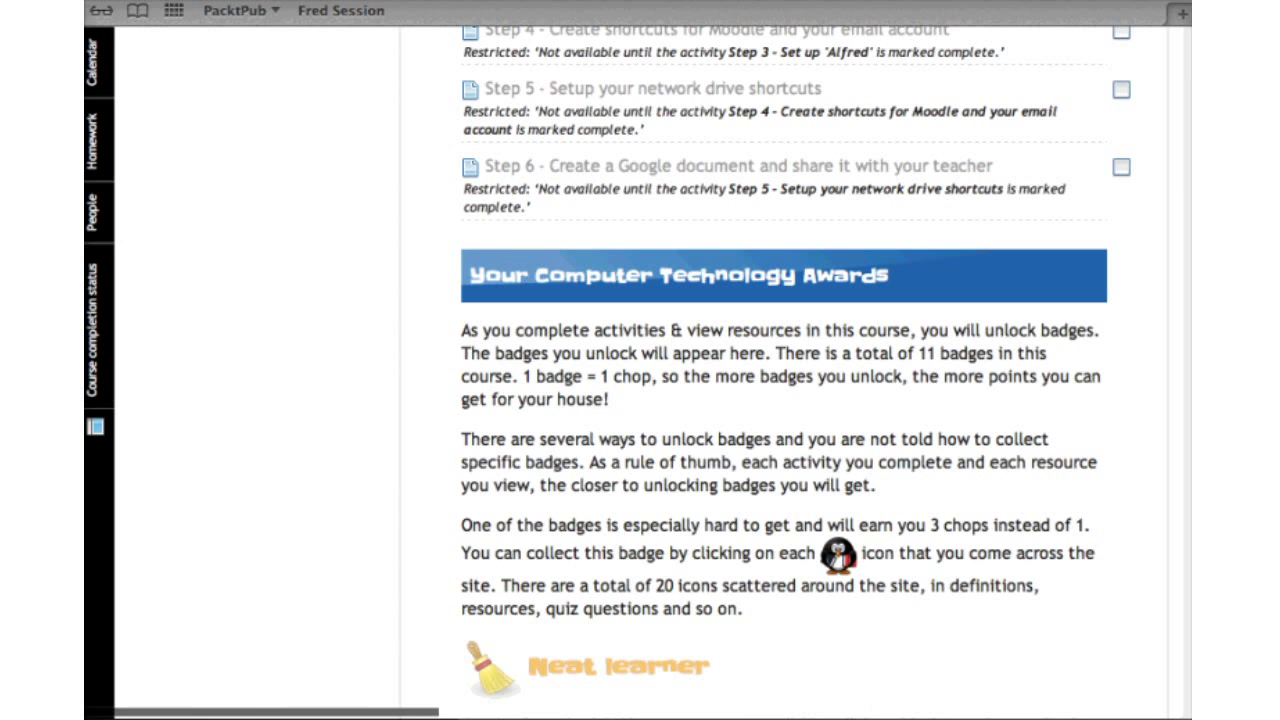
{"action": "scroll", "coordinate": [780, 400], "scroll_direction": "up", "scroll_amount": 5}
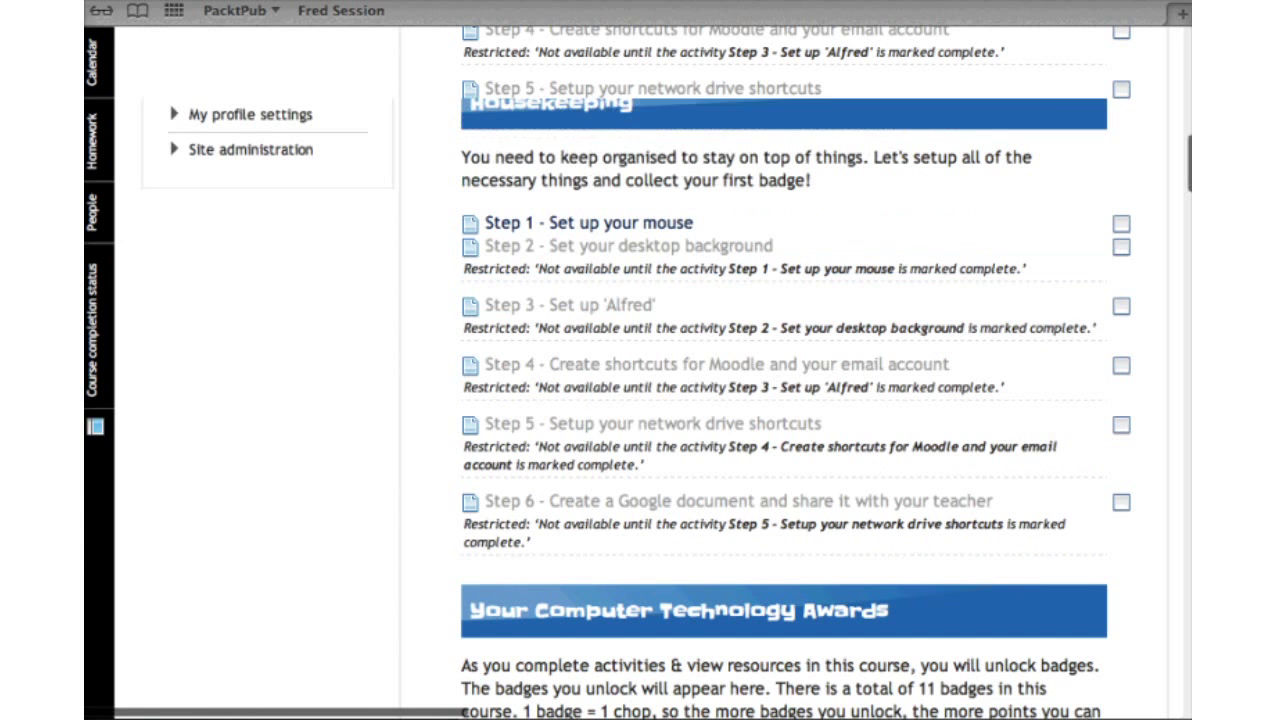
{"action": "scroll", "coordinate": [780, 400], "scroll_direction": "up", "scroll_amount": 5}
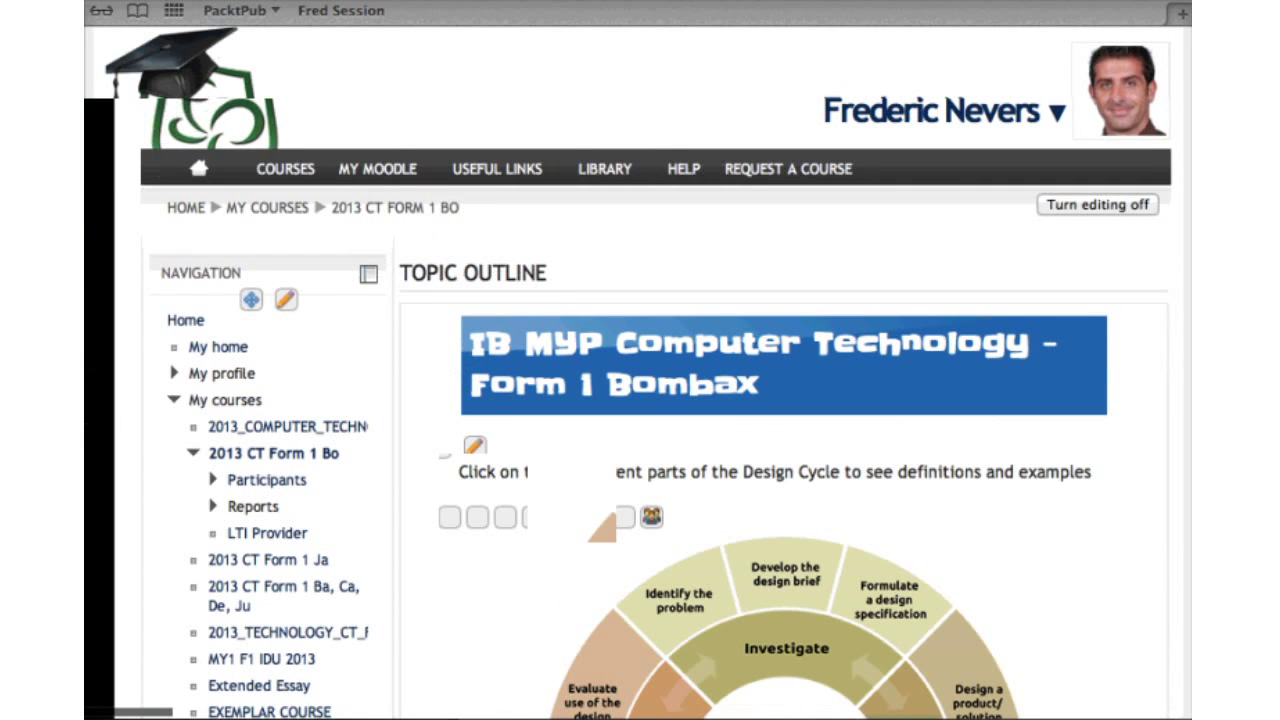
Scroll the editing-mode course page to view the sections below the top section
{"action": "scroll", "coordinate": [640, 450], "scroll_direction": "down", "scroll_amount": 10}
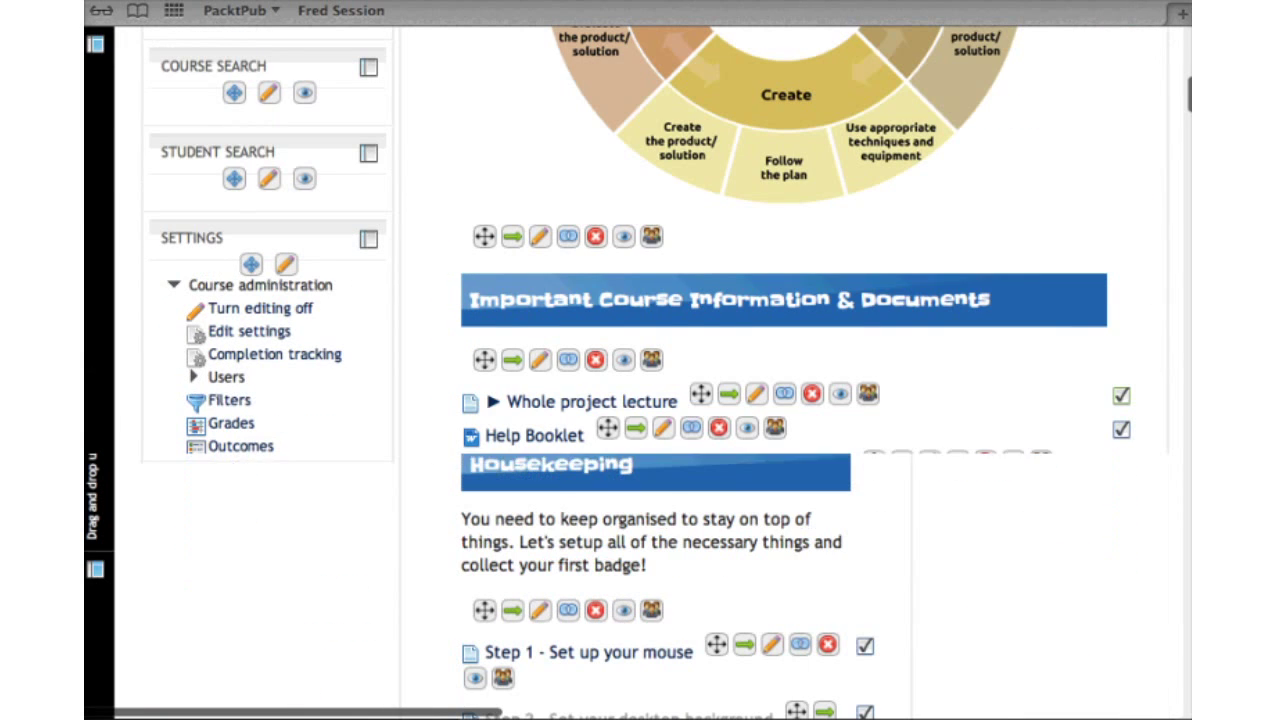
{"action": "scroll", "coordinate": [640, 400], "scroll_direction": "down", "scroll_amount": 5}
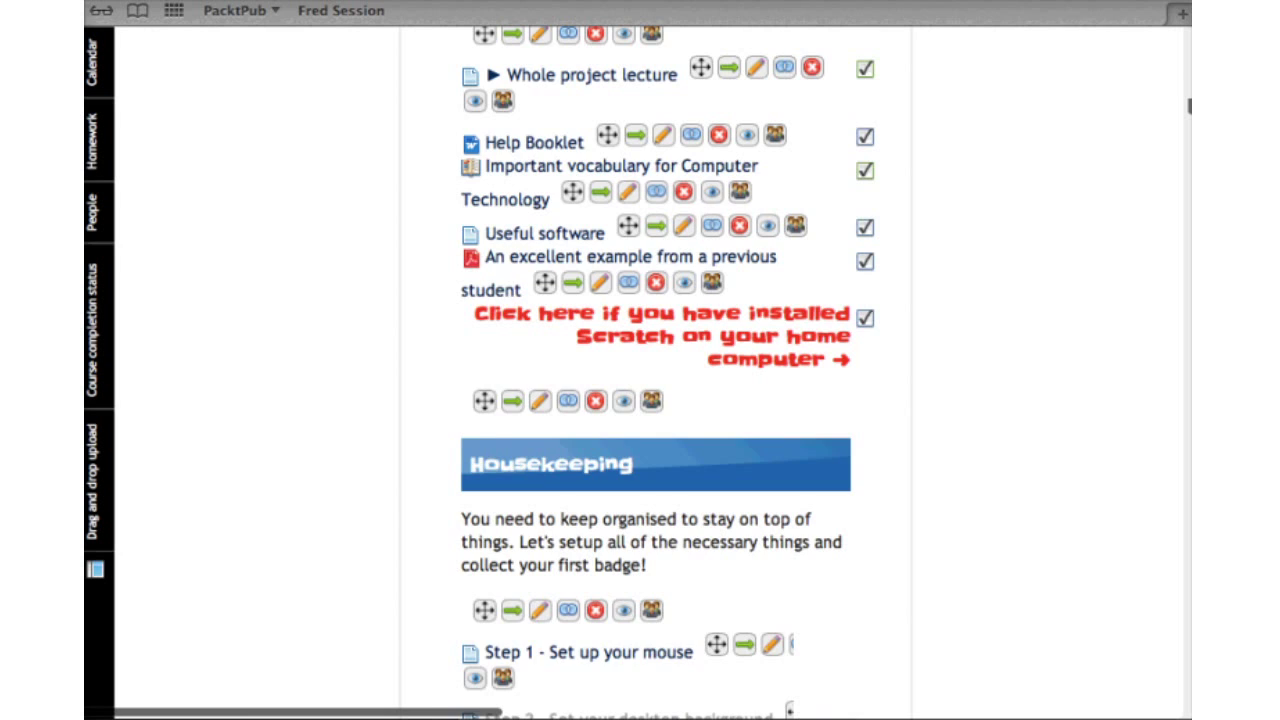
{"action": "scroll", "coordinate": [655, 400], "scroll_direction": "up", "scroll_amount": 5}
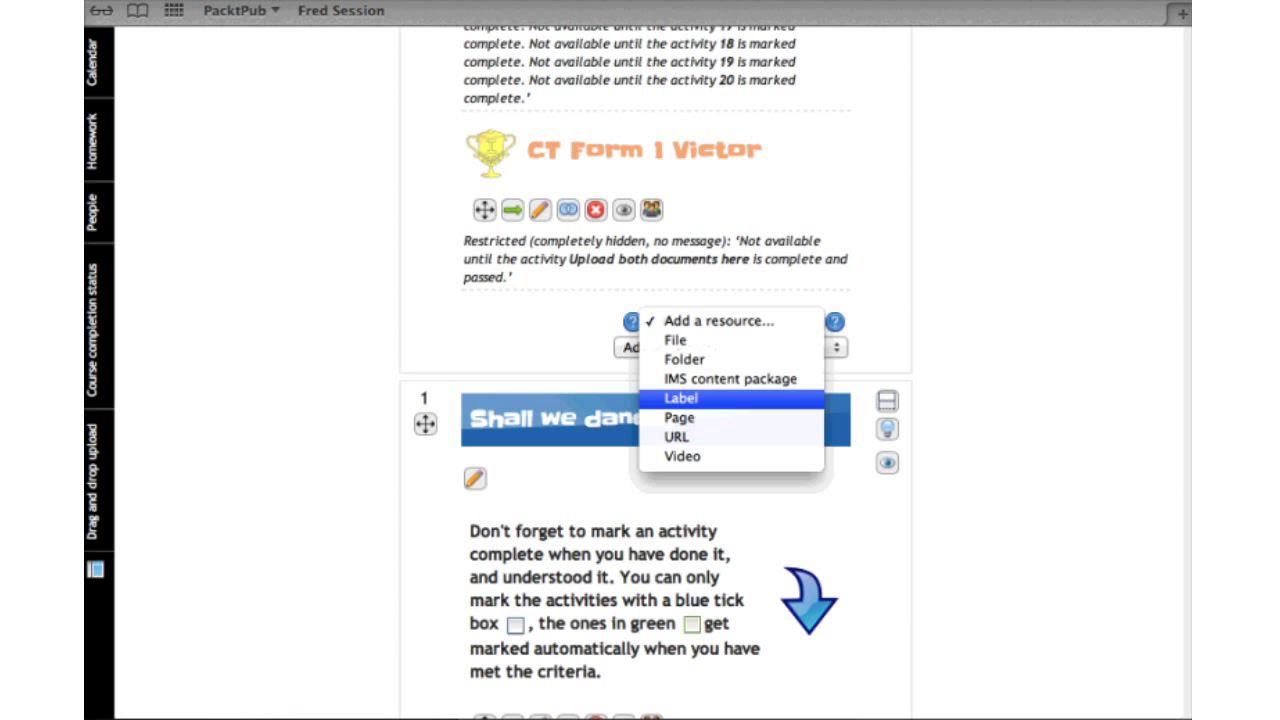
Add a new Label at the end of the course's top section
{"action": "key", "text": "Escape"}
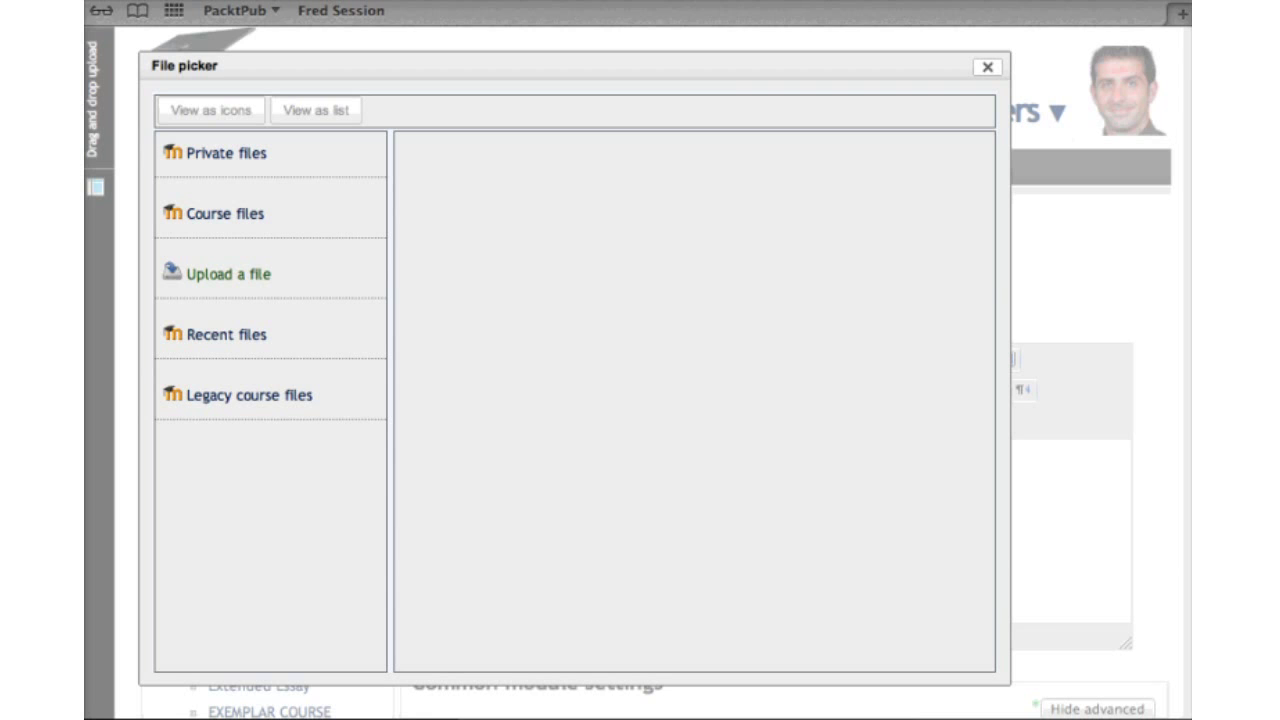
Upload Desktop/penguin.png into the label without a description, then type 'iMoot' after it
{"action": "left_click", "coordinate": [228, 274]}
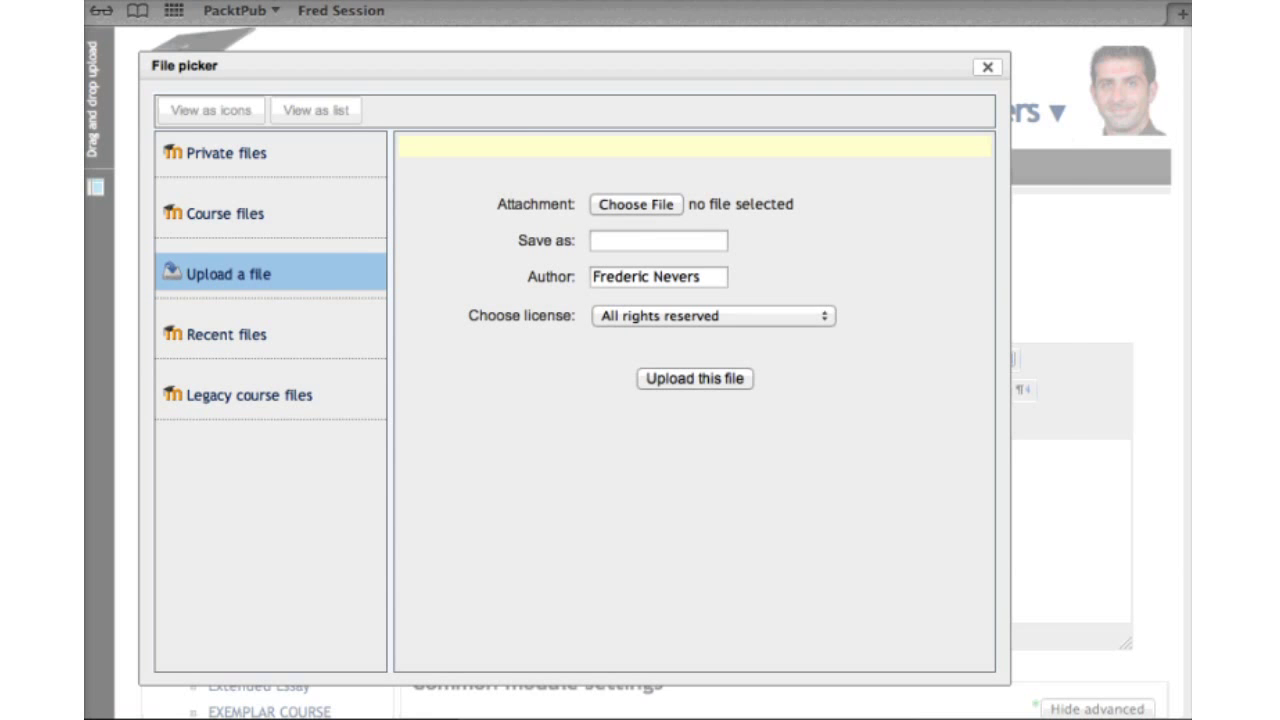
{"action": "left_click", "coordinate": [636, 204]}
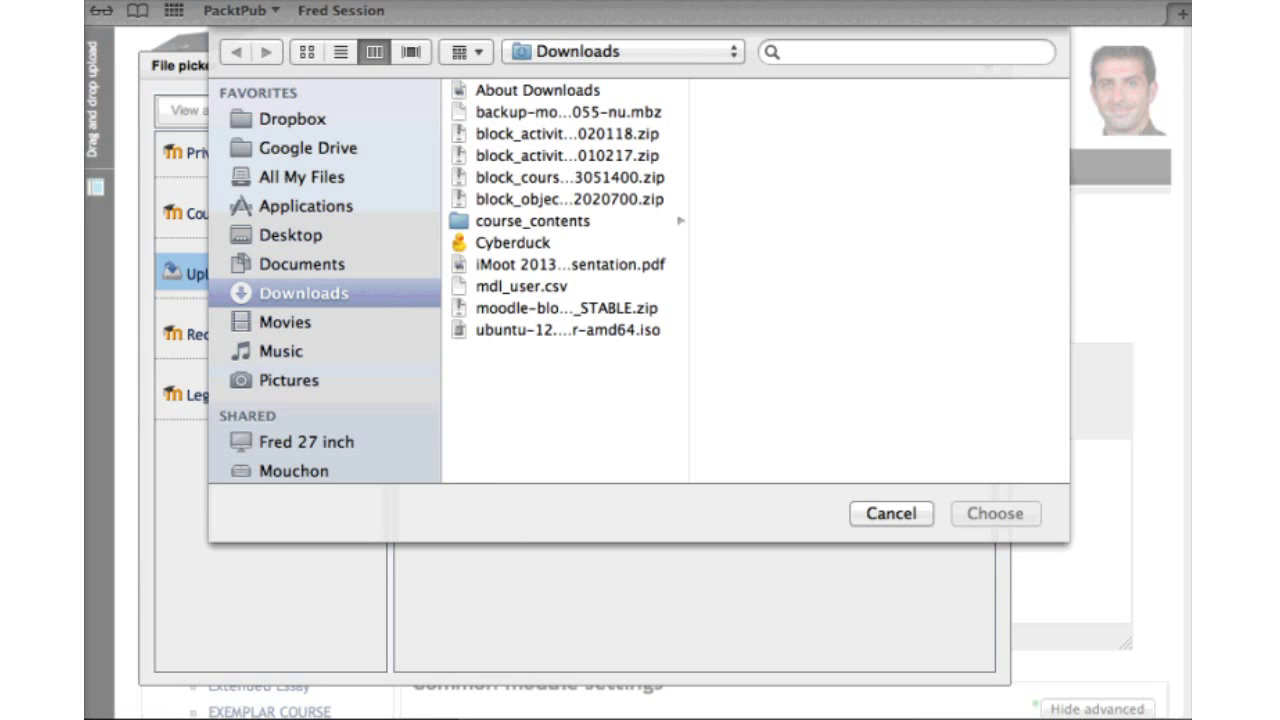
{"action": "left_click", "coordinate": [292, 235]}
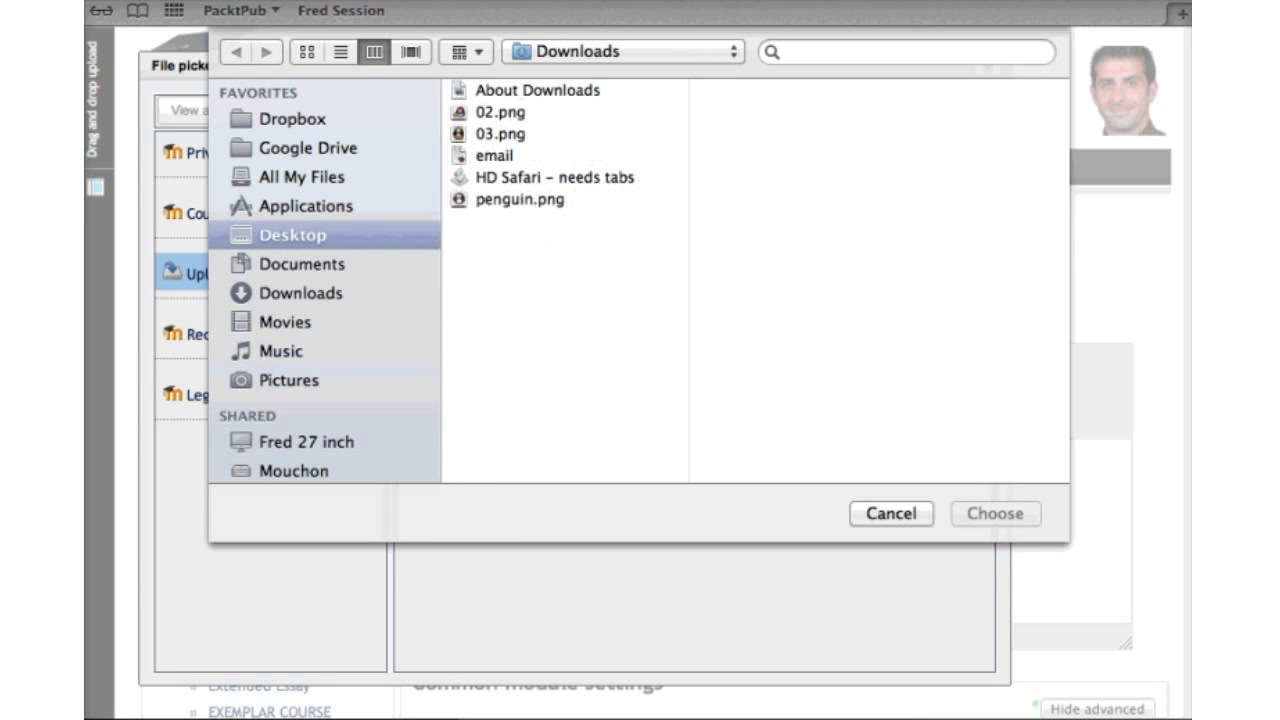
{"action": "left_click", "coordinate": [500, 90]}
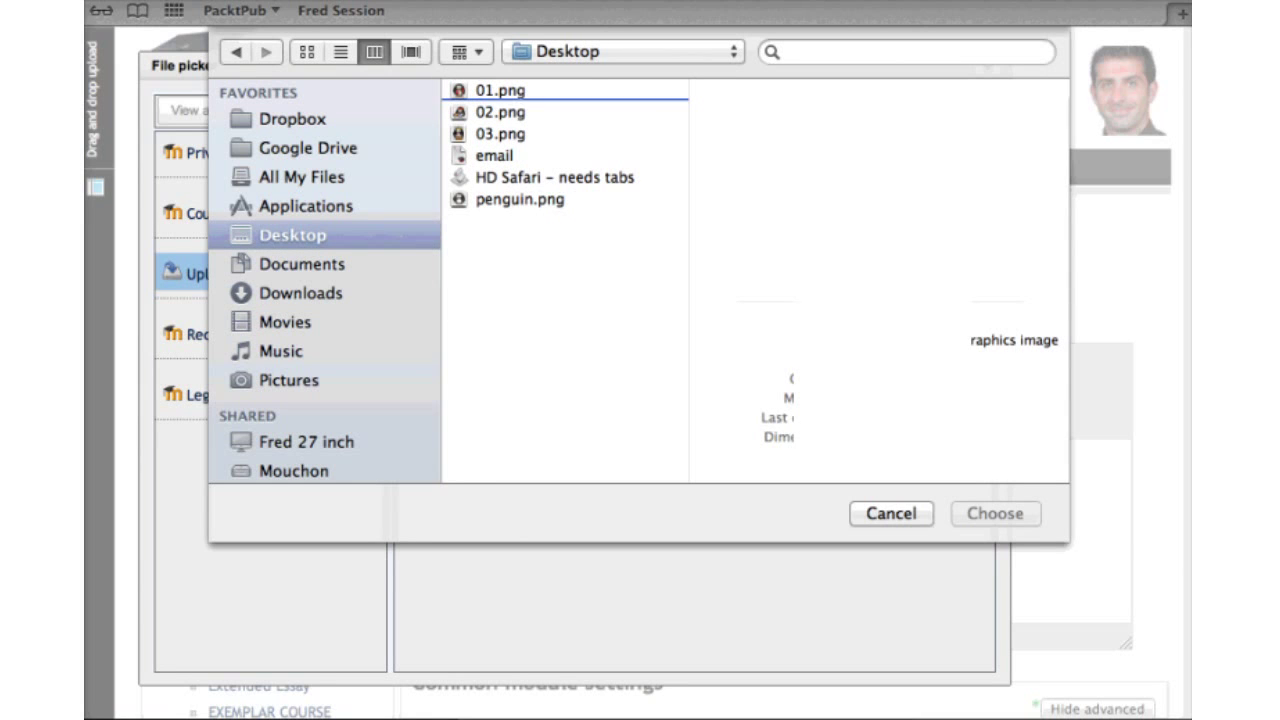
{"action": "left_click", "coordinate": [520, 199]}
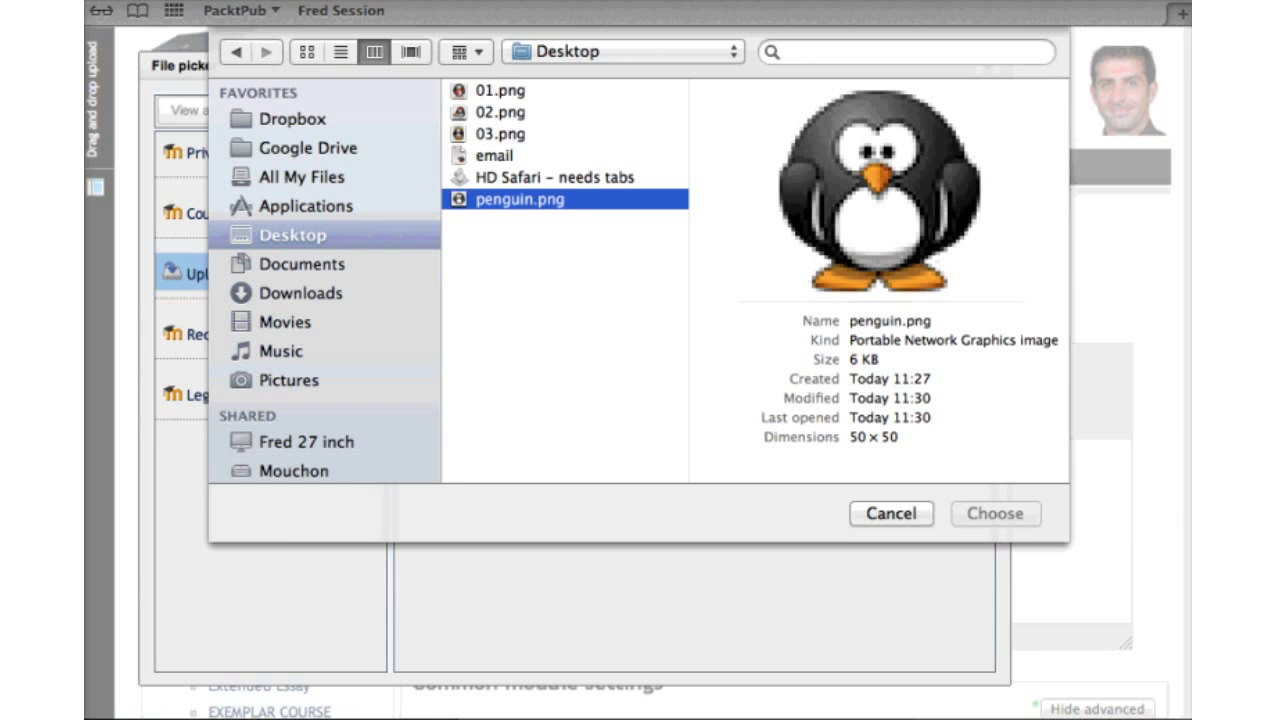
{"action": "key", "text": "Return"}
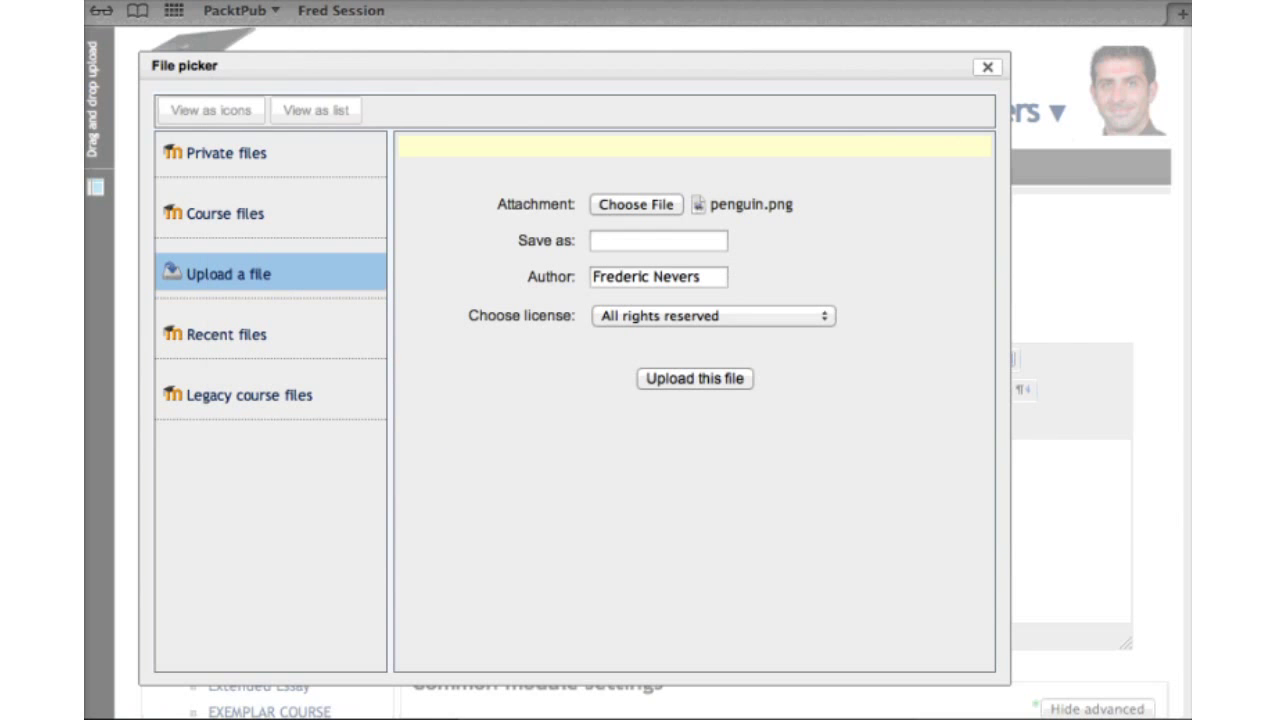
{"action": "key", "text": "Return"}
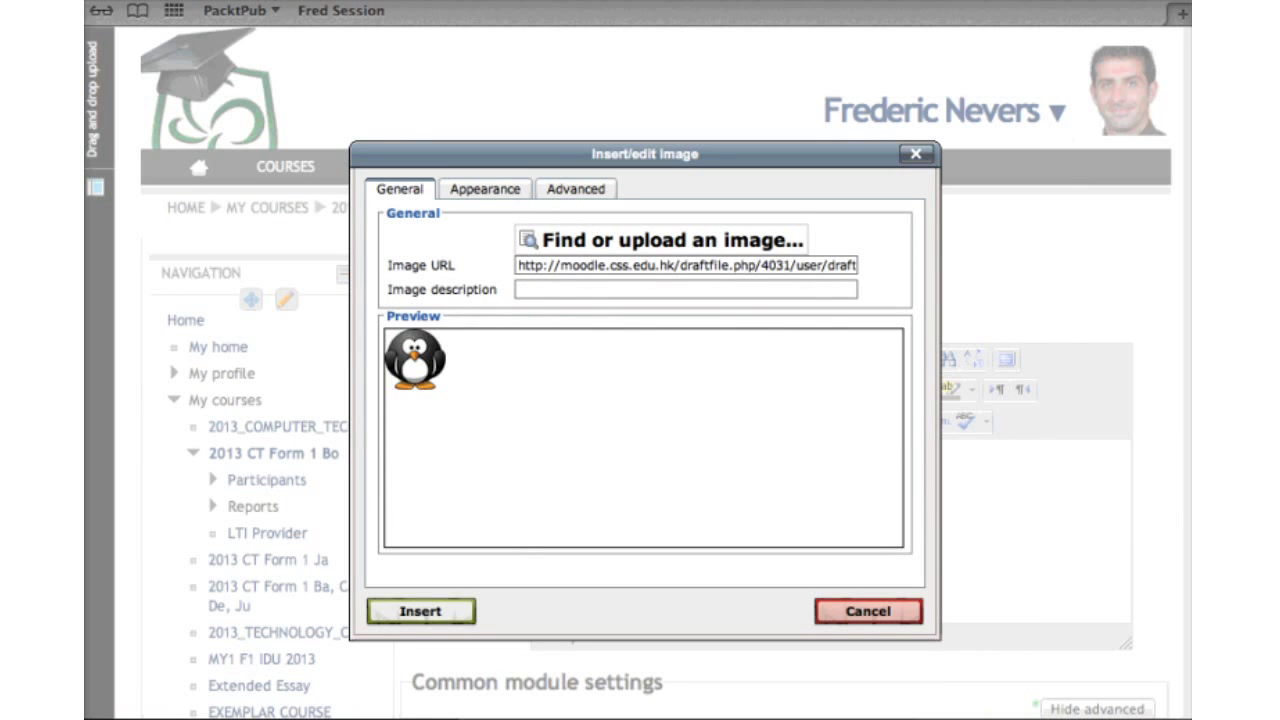
{"action": "key", "text": "Return"}
{"action": "key", "text": "Return"}
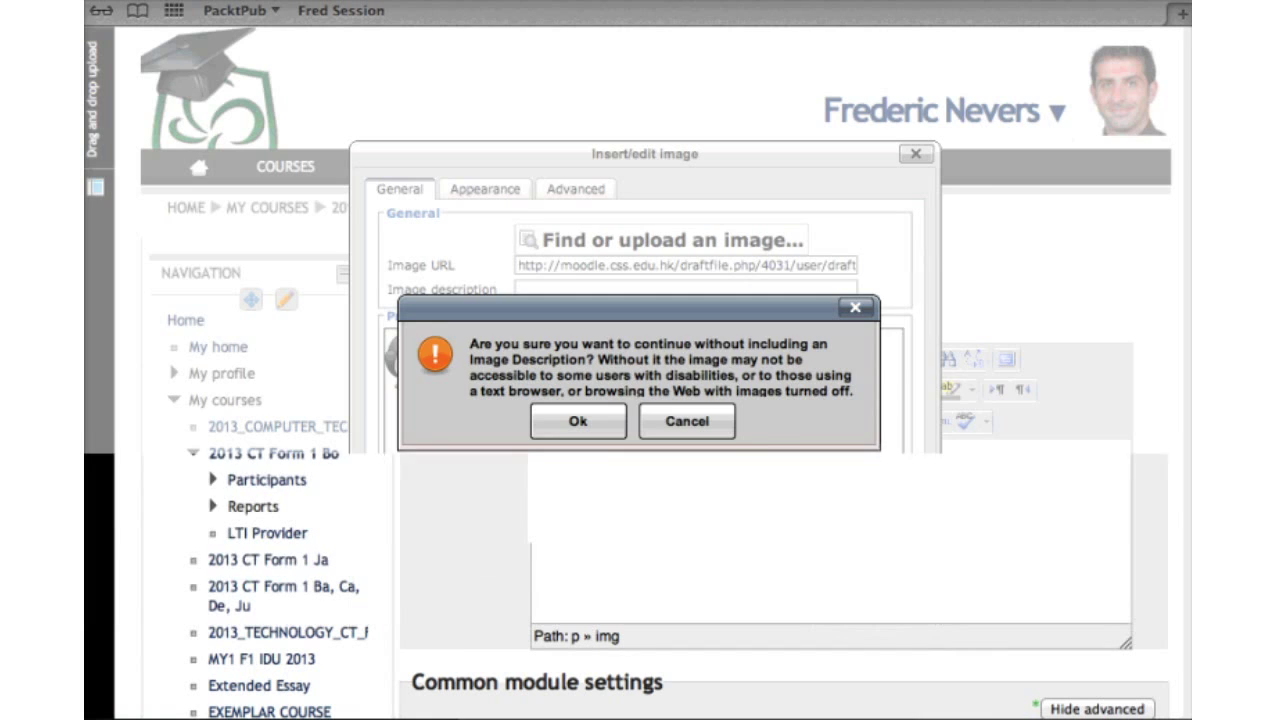
{"action": "type", "text": "iMoot"}
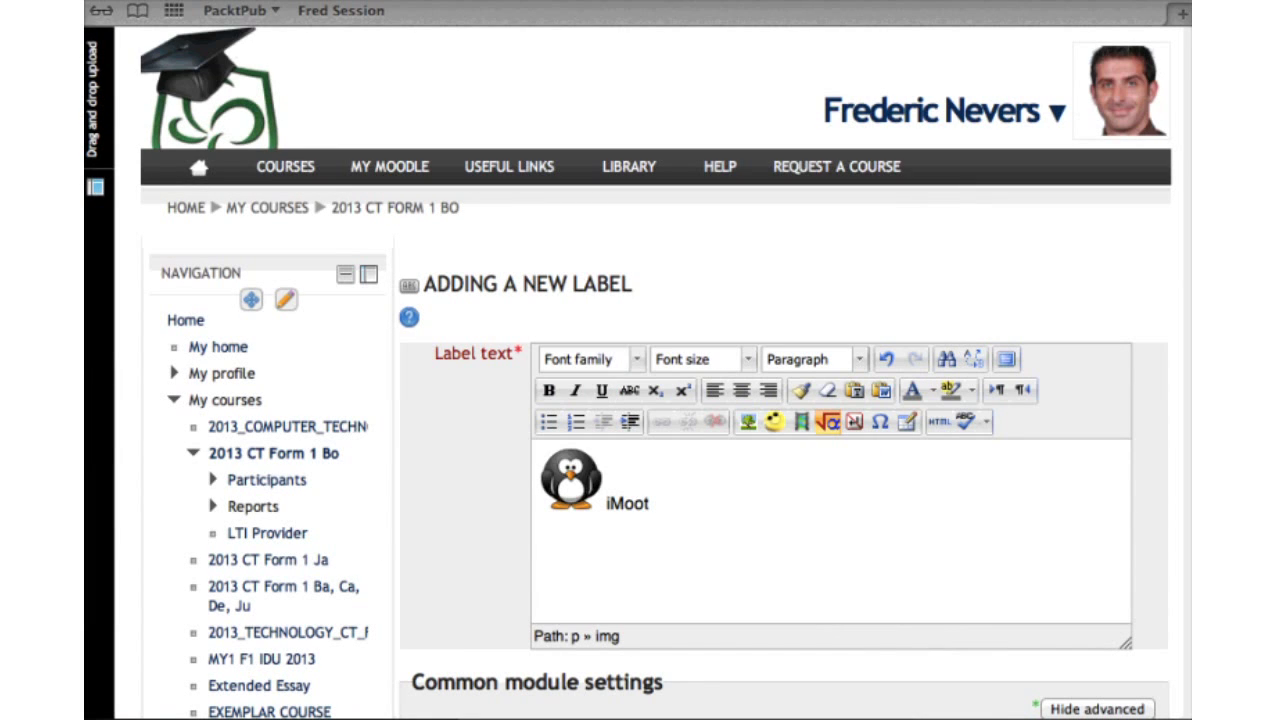
Extend the label text to read 'iMoot badge'
{"action": "key", "text": "shift+alt+Left"}
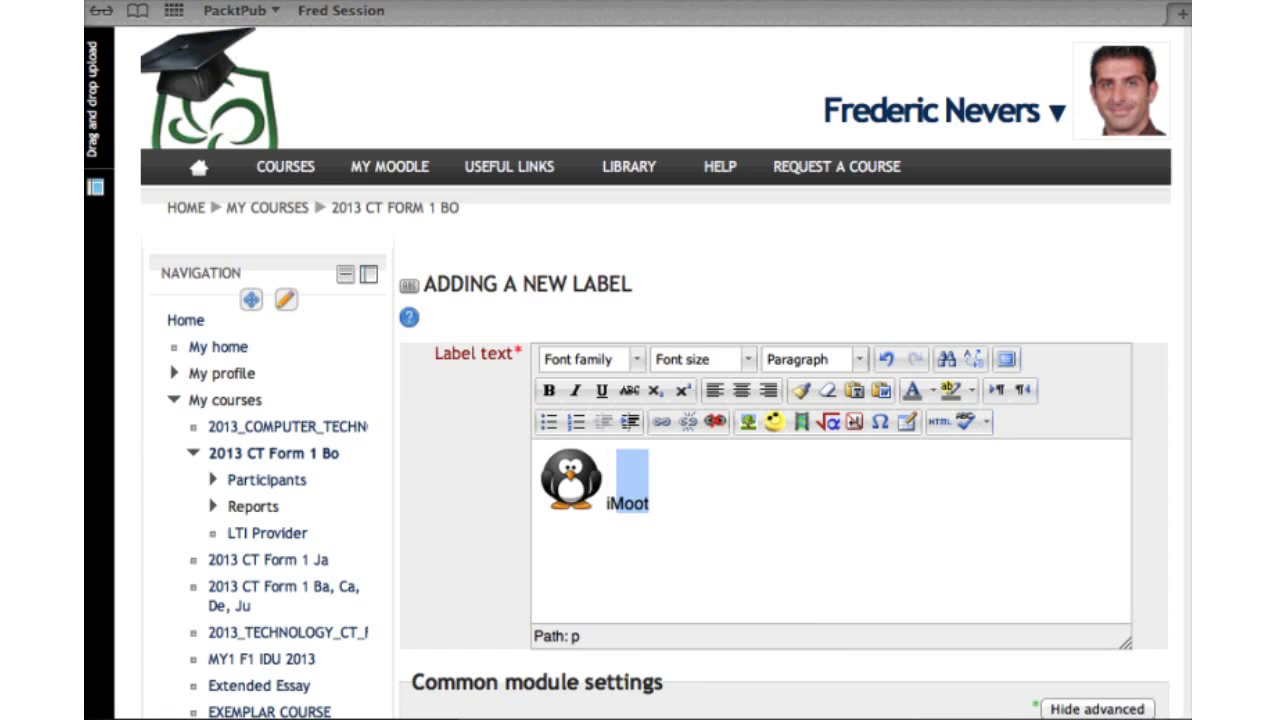
{"action": "key", "text": "Right"}
{"action": "type", "text": "badge"}
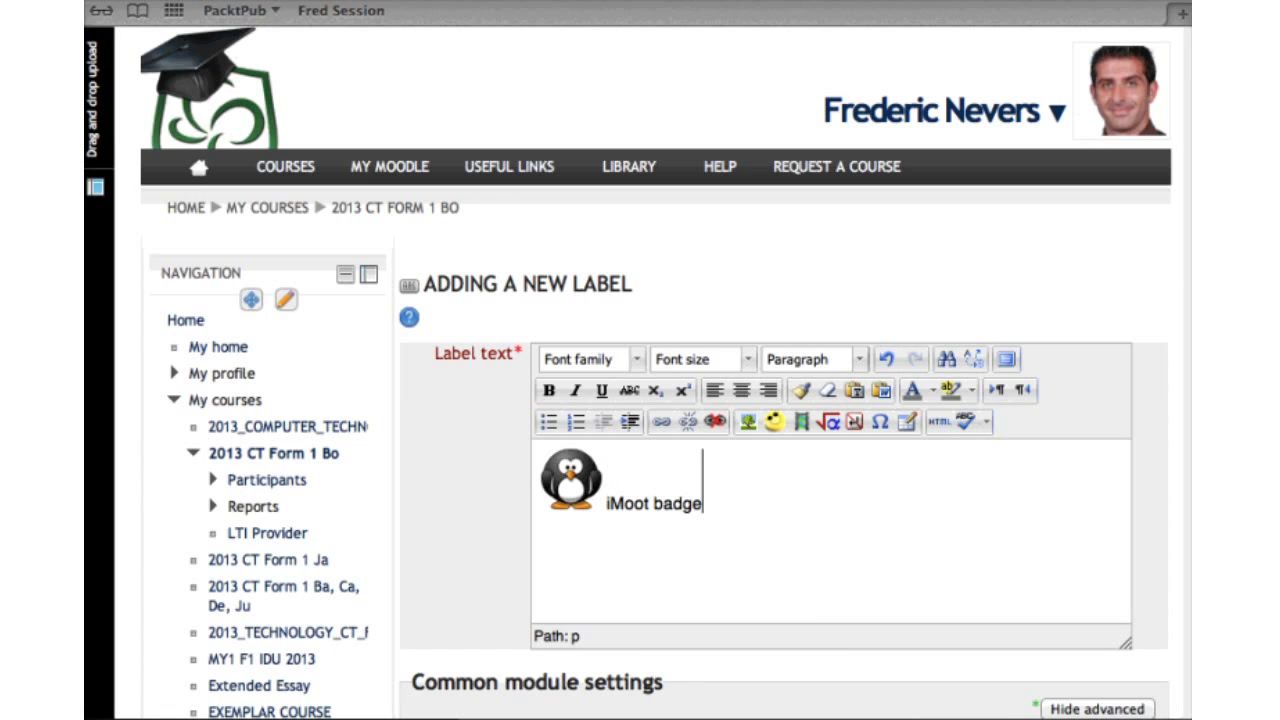
Format 'iMoot badge' as a green Heading 2
{"action": "key", "text": "shift+alt+Left"}
{"action": "key", "text": "shift+alt+Left"}
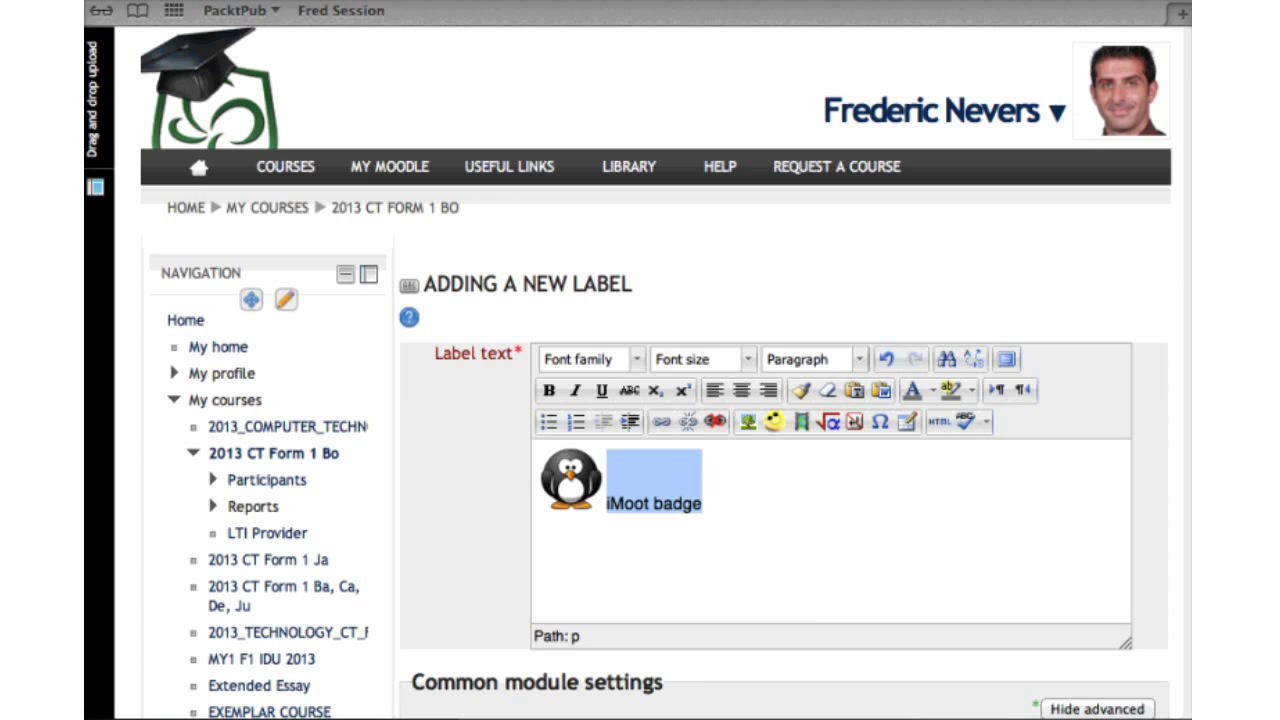
{"action": "left_click", "coordinate": [859, 359]}
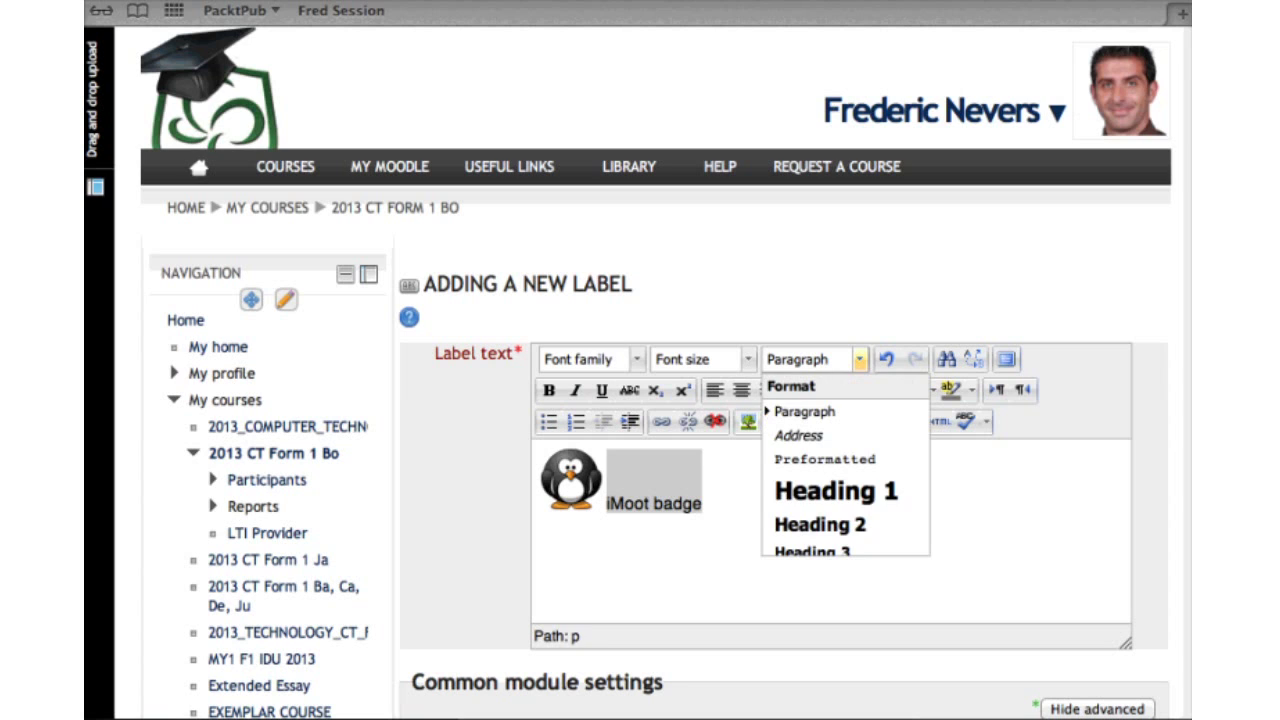
{"action": "left_click", "coordinate": [820, 524]}
{"action": "left_click", "coordinate": [932, 390]}
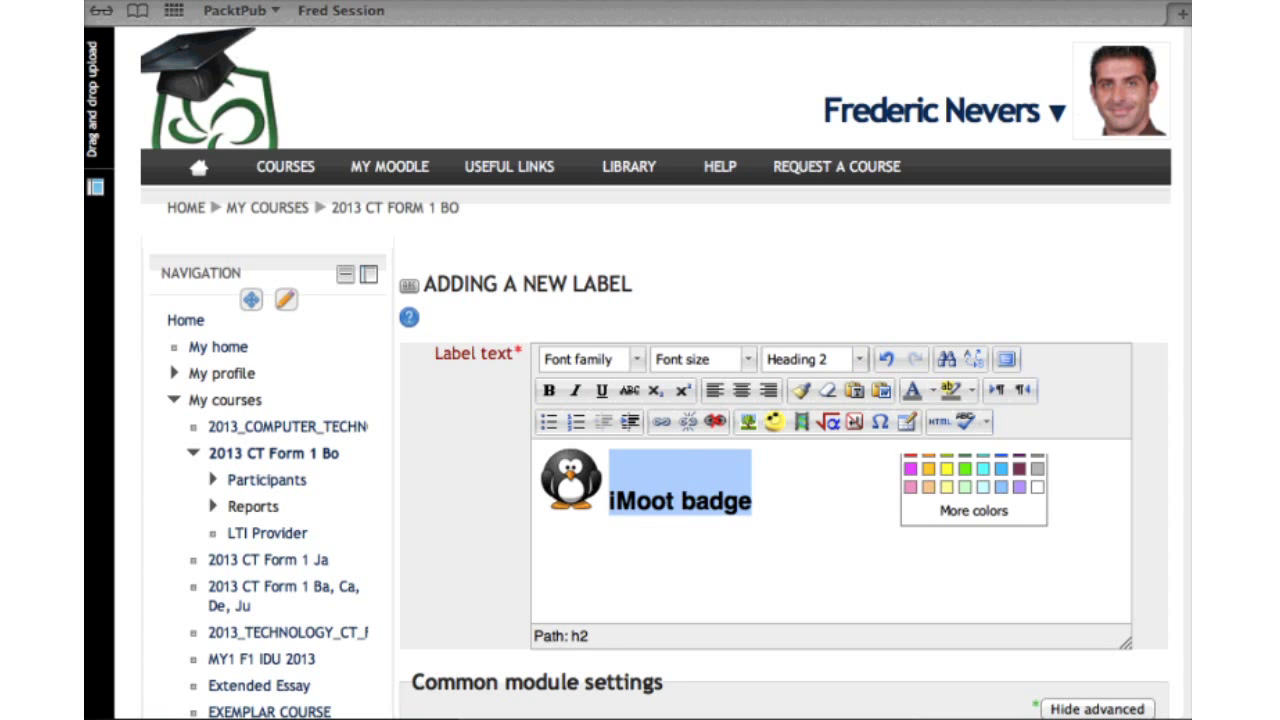
{"action": "left_click", "coordinate": [935, 449]}
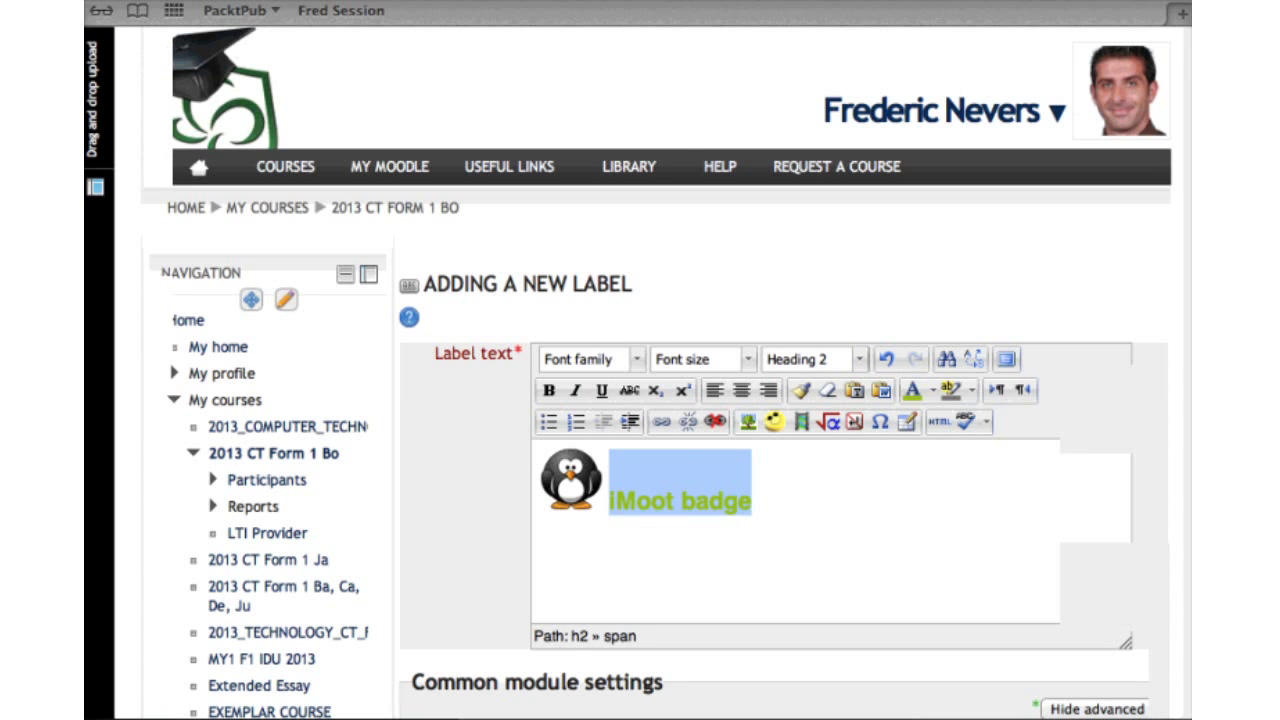
{"action": "scroll", "coordinate": [780, 450], "scroll_direction": "down", "scroll_amount": 10}
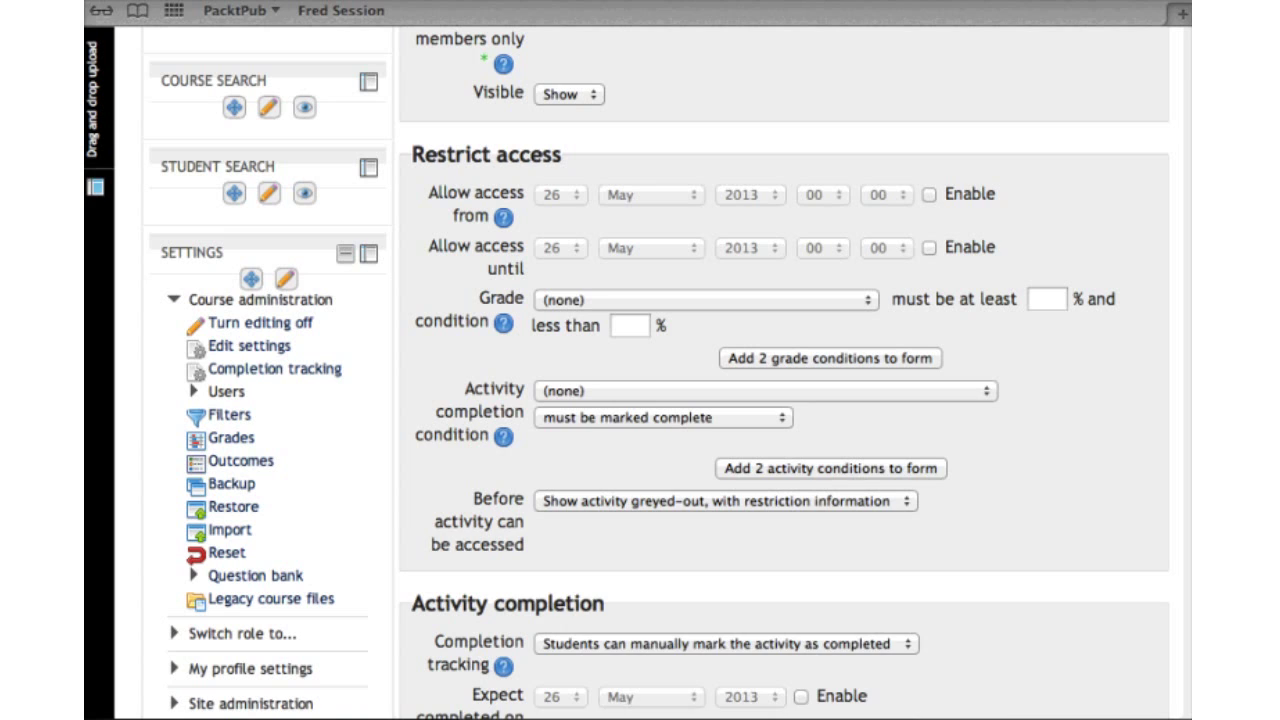
Require completion of Step 6 for the label and hide it entirely until then
{"action": "key", "text": "space"}
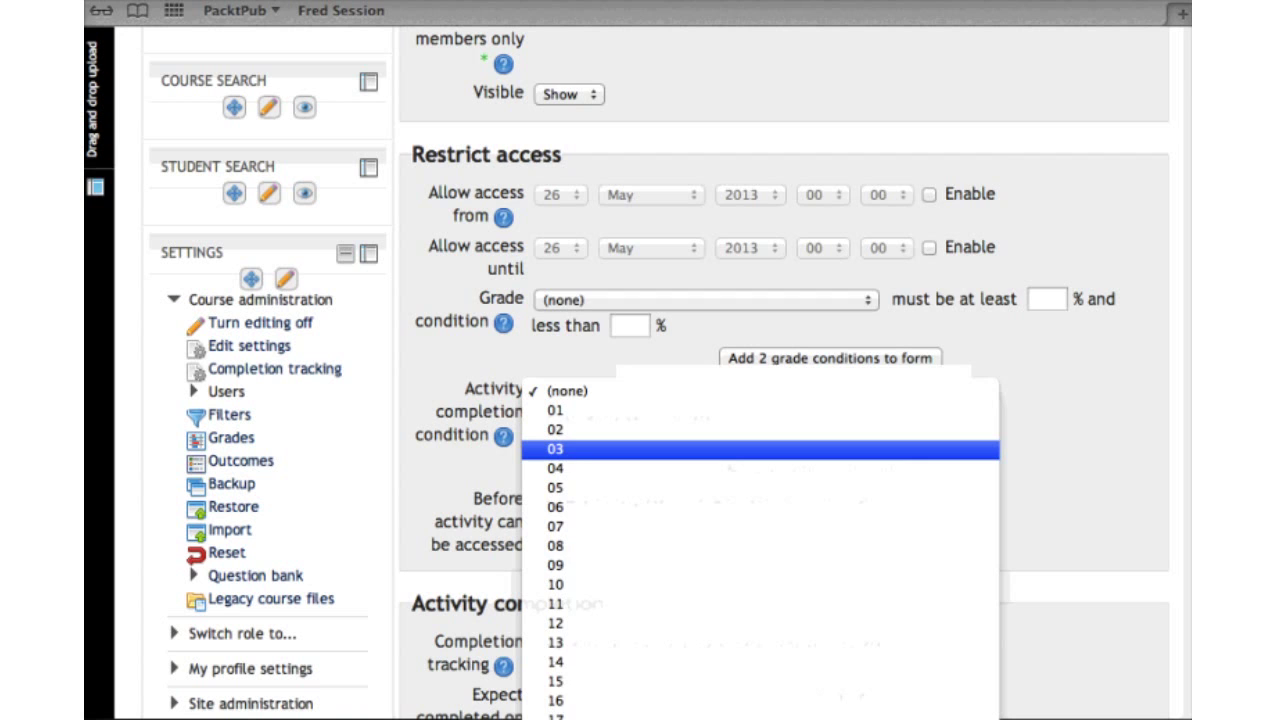
{"action": "scroll", "coordinate": [560, 449], "scroll_direction": "down", "scroll_amount": 5}
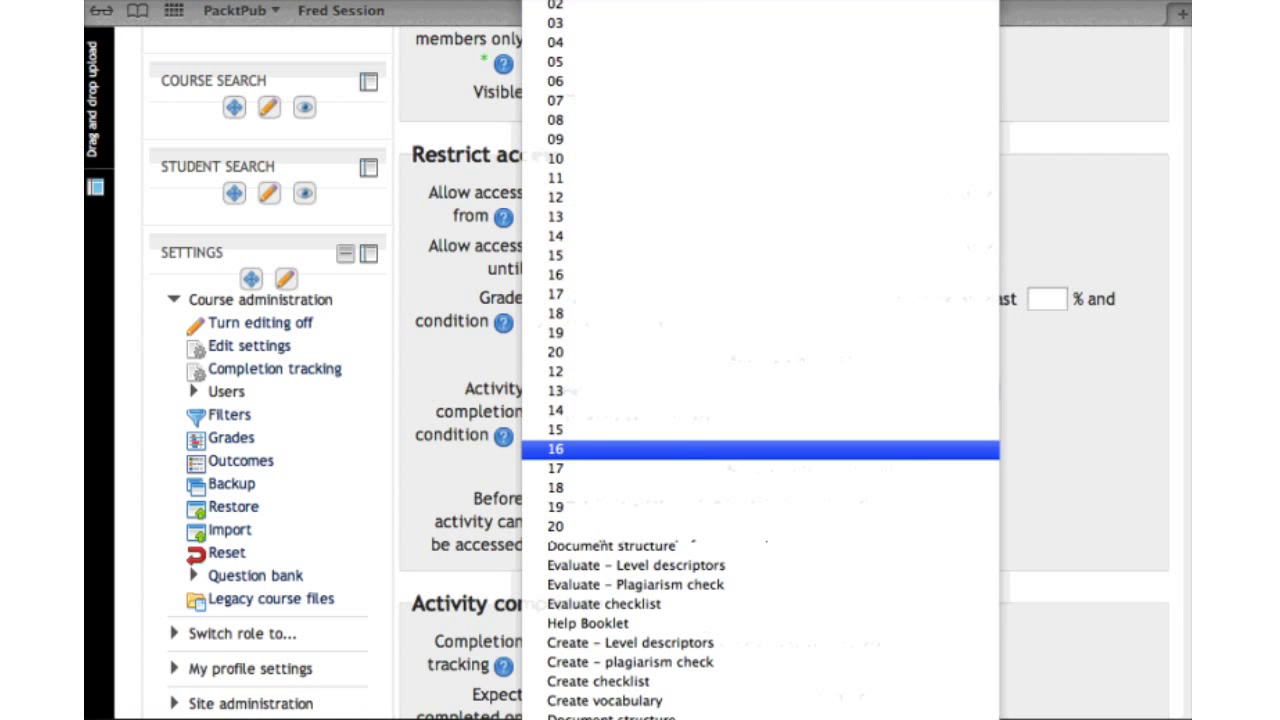
{"action": "scroll", "coordinate": [560, 449], "scroll_direction": "down", "scroll_amount": 10}
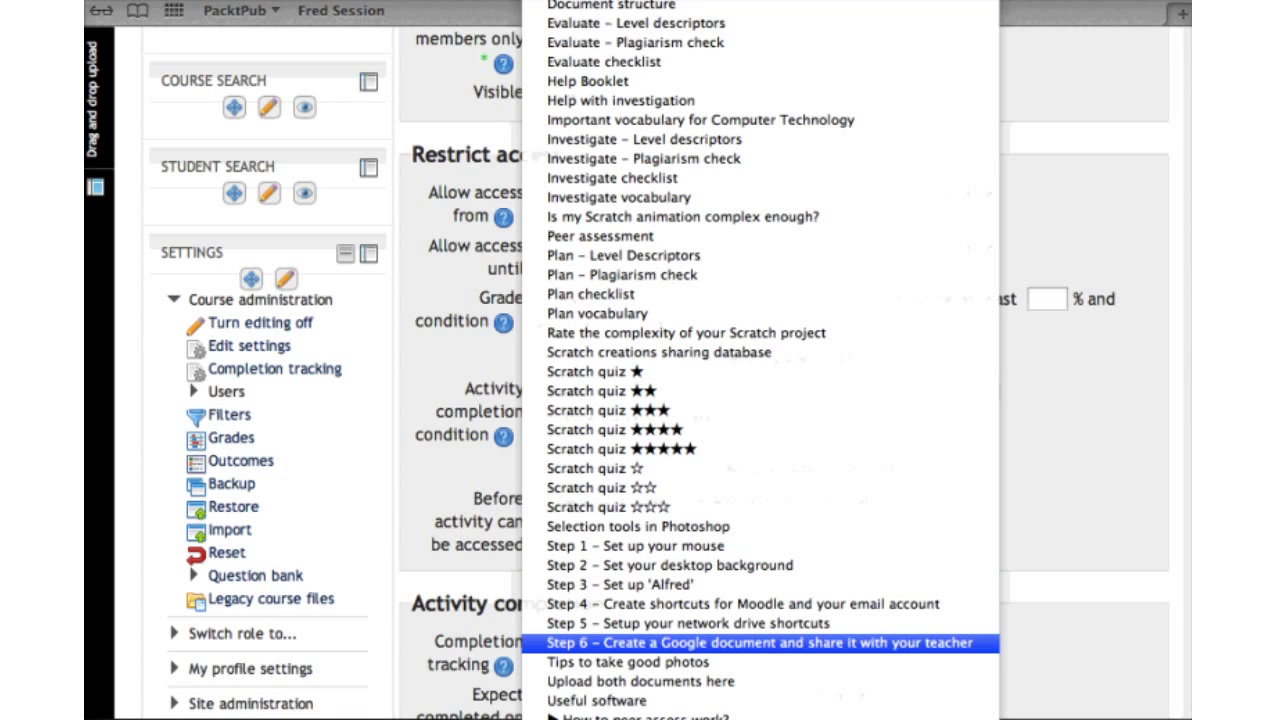
{"action": "key", "text": "Return"}
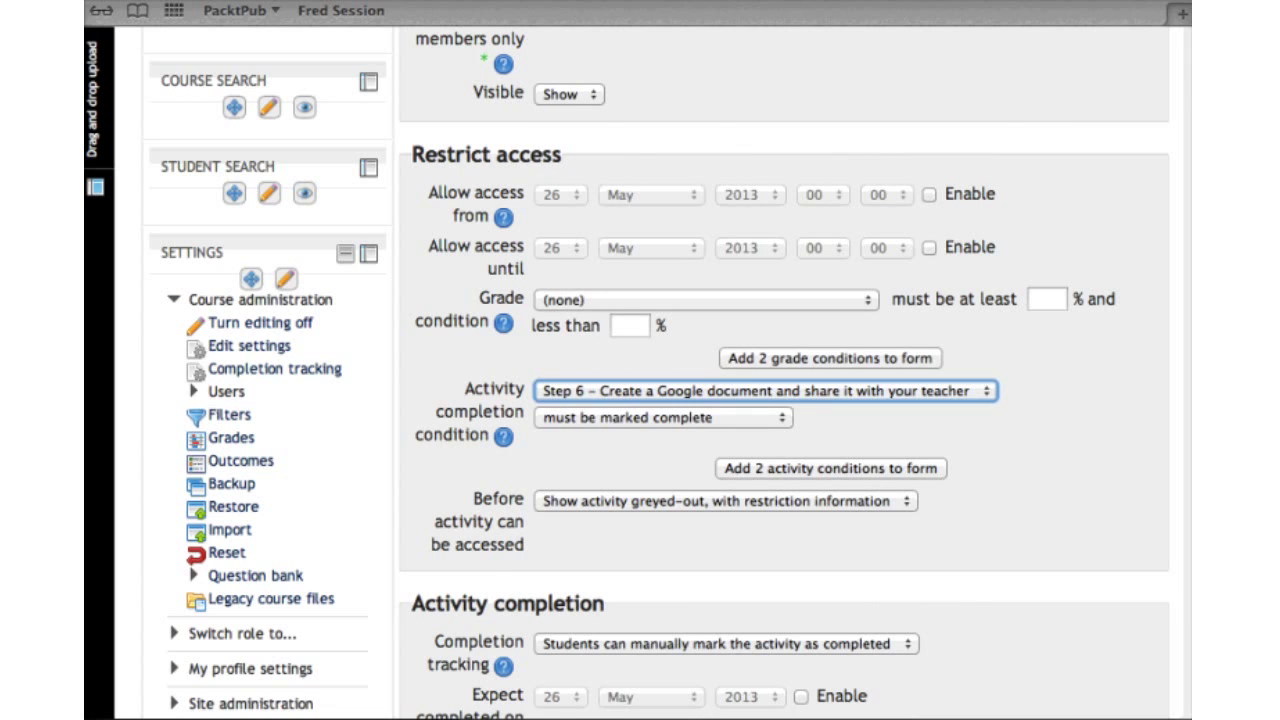
{"action": "scroll", "coordinate": [640, 400], "scroll_direction": "down", "scroll_amount": 1}
{"action": "scroll", "coordinate": [640, 400], "scroll_direction": "down", "scroll_amount": 2}
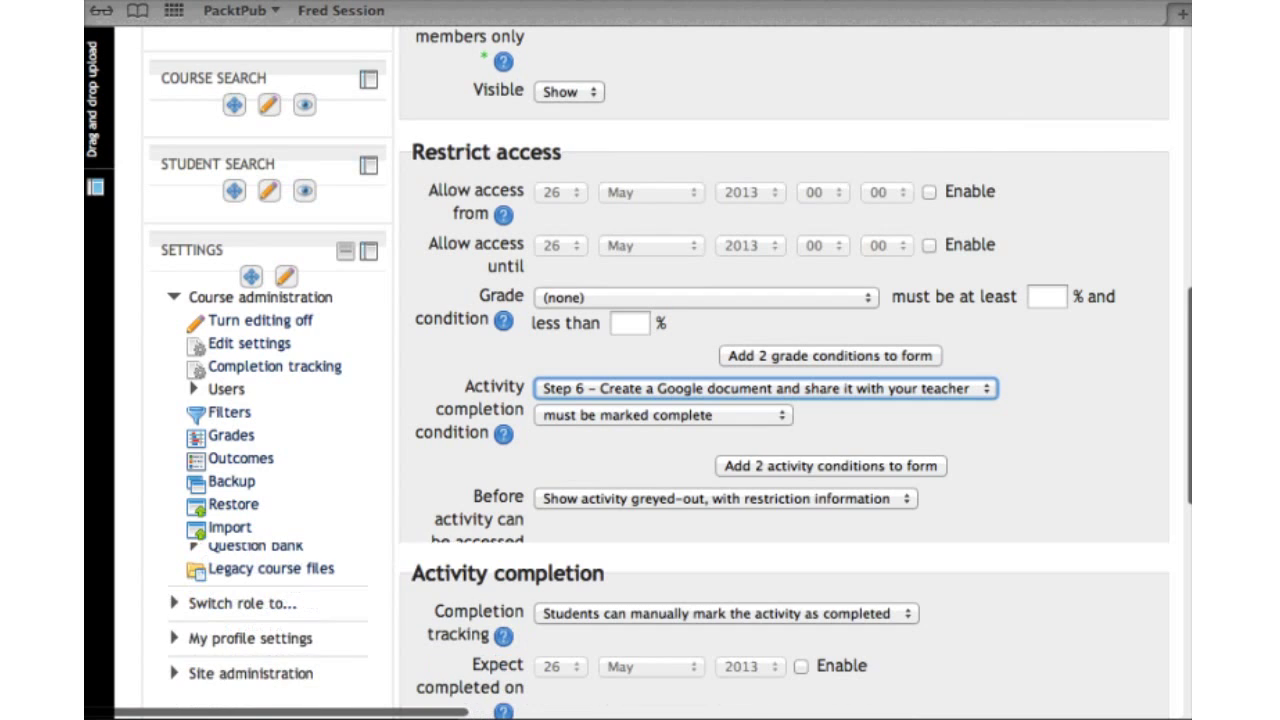
{"action": "scroll", "coordinate": [640, 400], "scroll_direction": "up", "scroll_amount": 1}
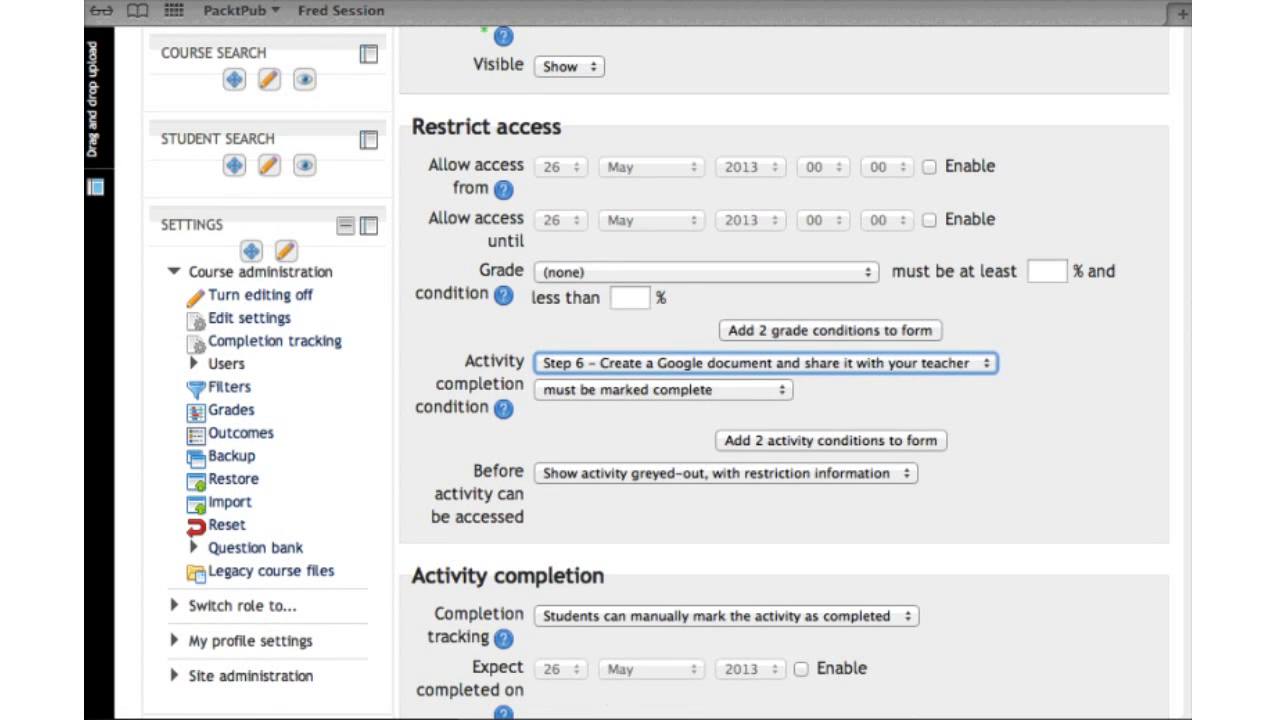
{"action": "left_click", "coordinate": [725, 473]}
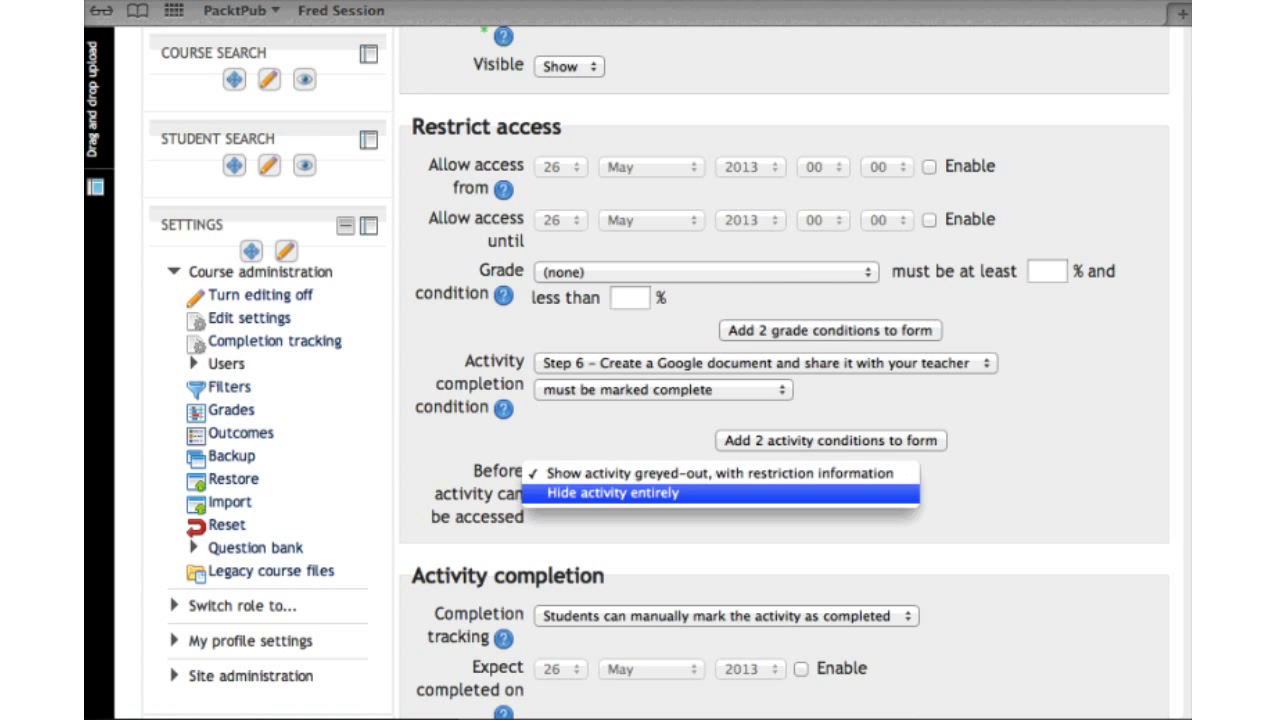
{"action": "key", "text": "Return"}
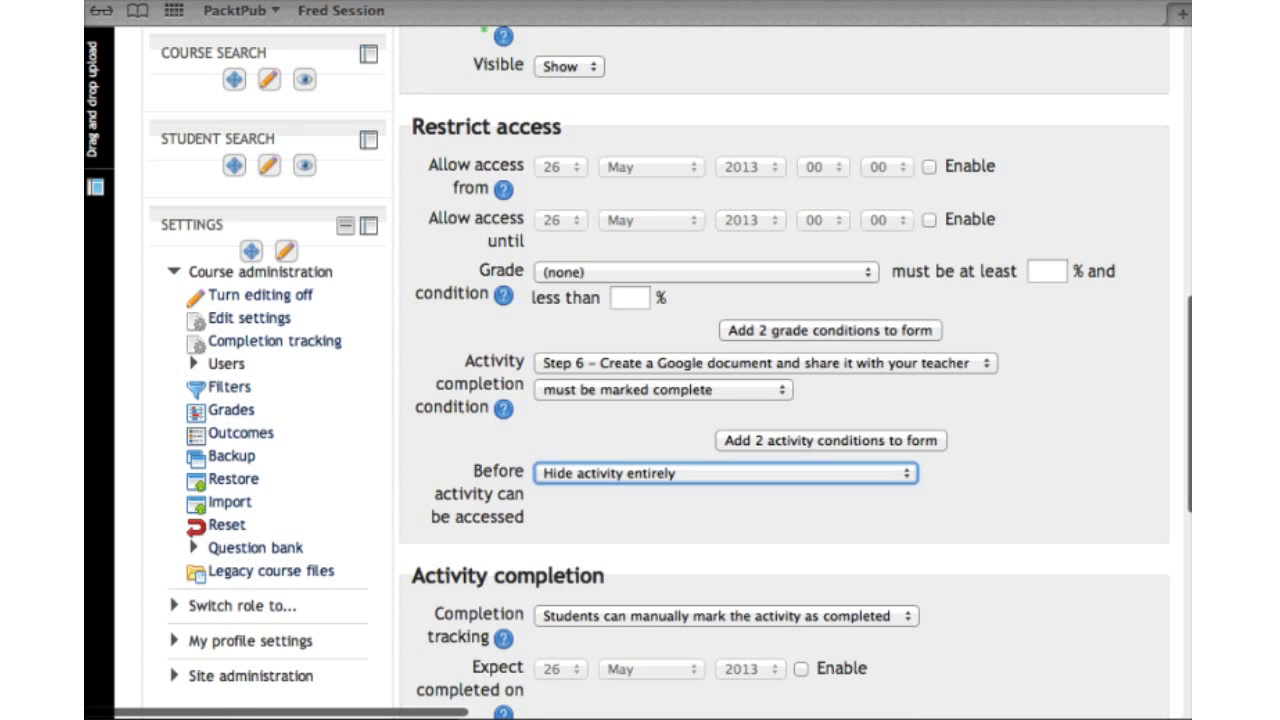
{"action": "scroll", "coordinate": [780, 400], "scroll_direction": "down", "scroll_amount": 5}
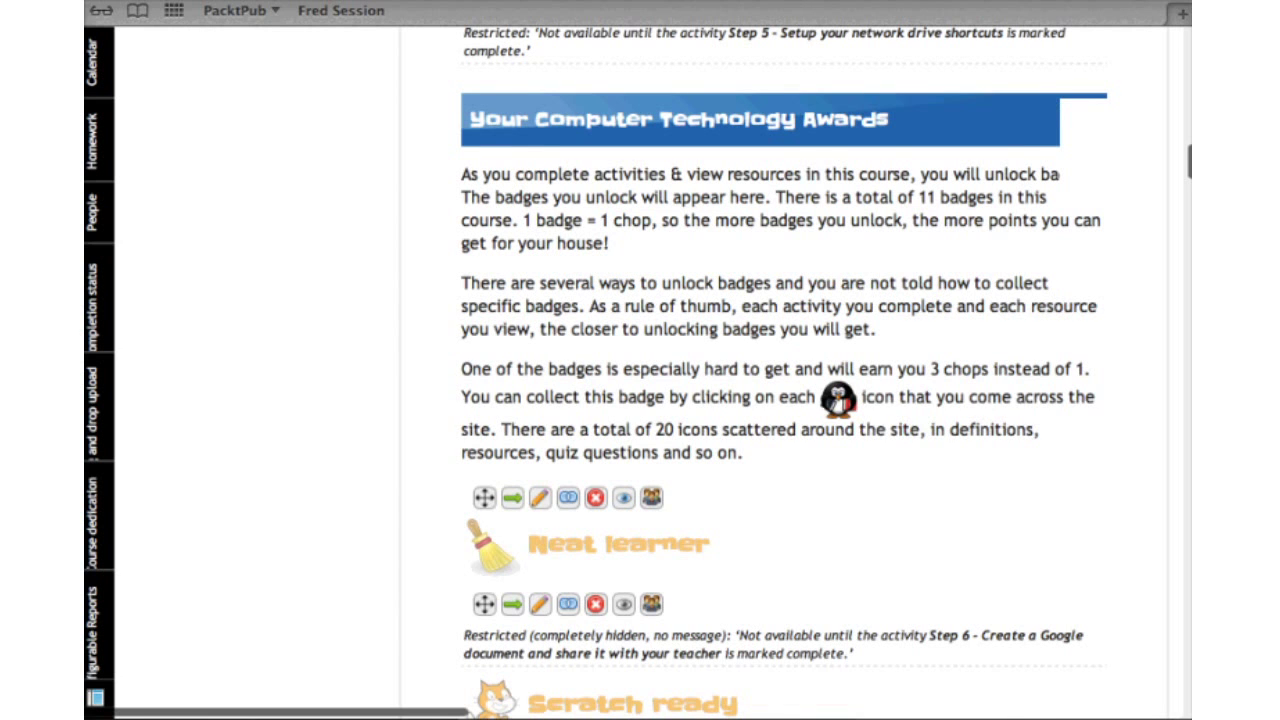
Scroll through the badge labels to check their hidden-until-complete restriction notes
{"action": "scroll", "coordinate": [780, 400], "scroll_direction": "down", "scroll_amount": 10}
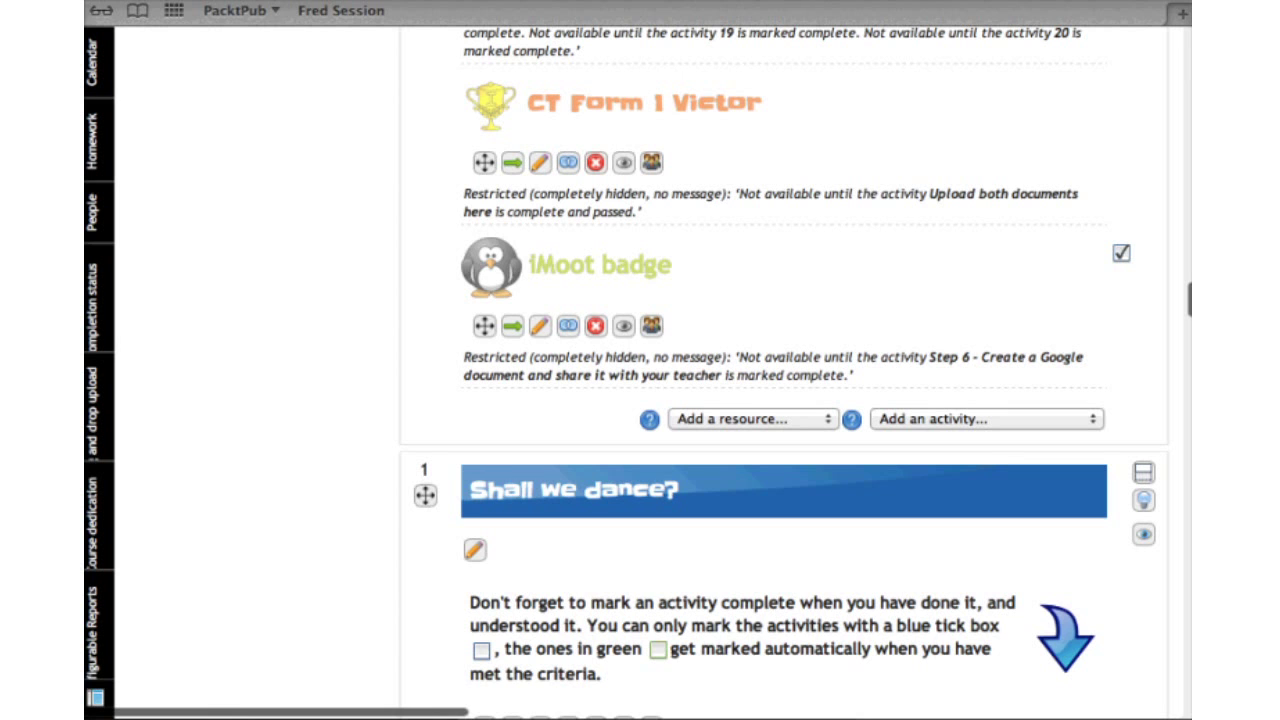
{"action": "left_click_drag", "start_coordinate": [484, 325], "coordinate": [484, 647]}
{"action": "scroll", "coordinate": [484, 647], "scroll_direction": "up", "scroll_amount": 5}
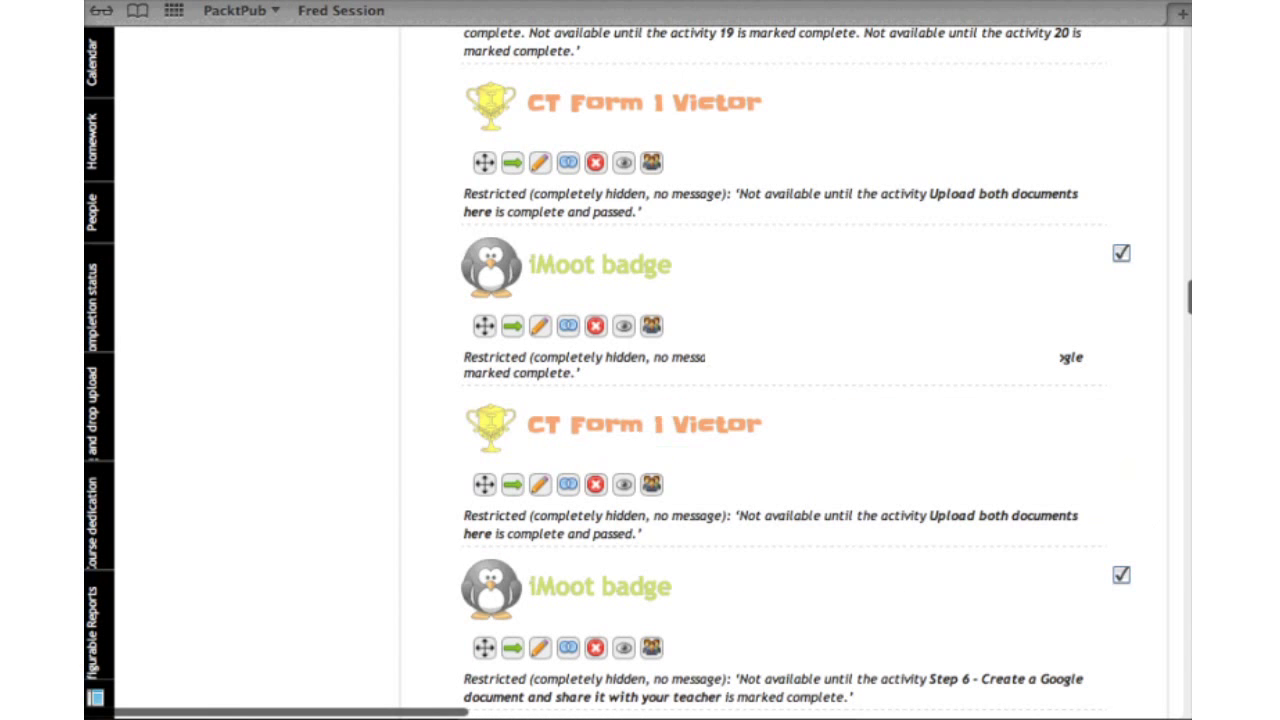
{"action": "scroll", "coordinate": [484, 647], "scroll_direction": "up", "scroll_amount": 10}
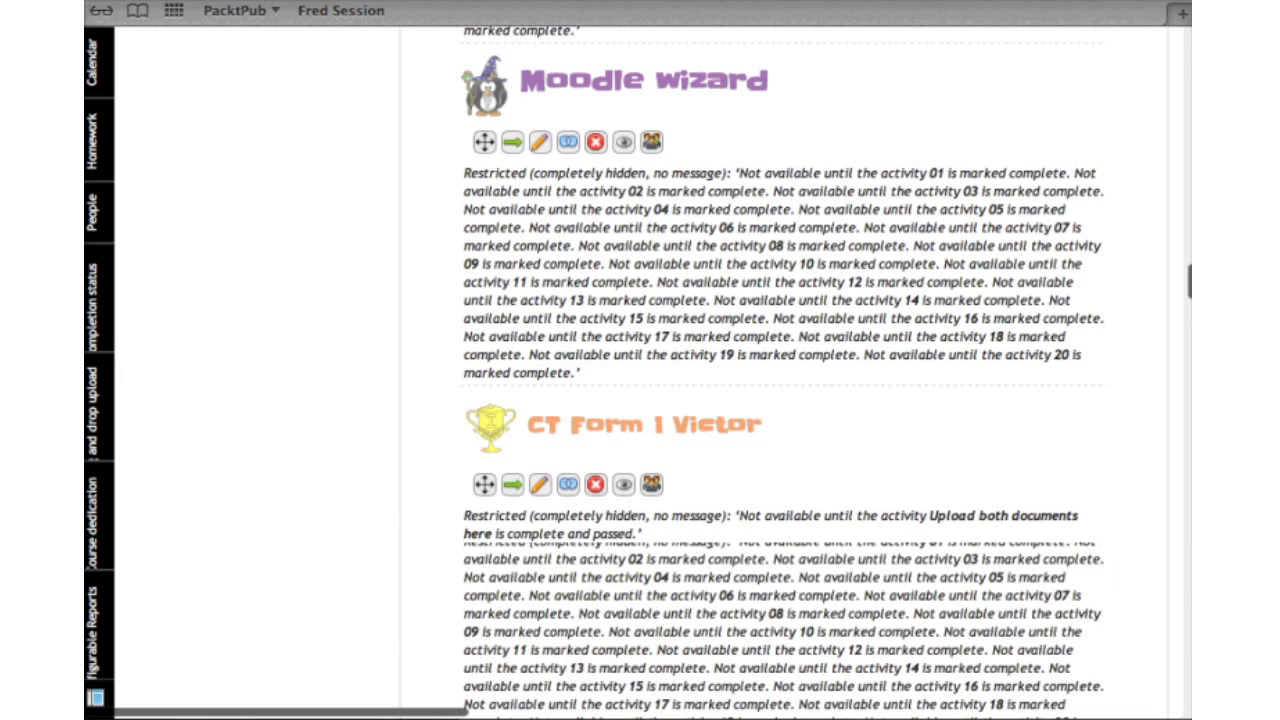
{"action": "scroll", "coordinate": [484, 647], "scroll_direction": "up", "scroll_amount": 5}
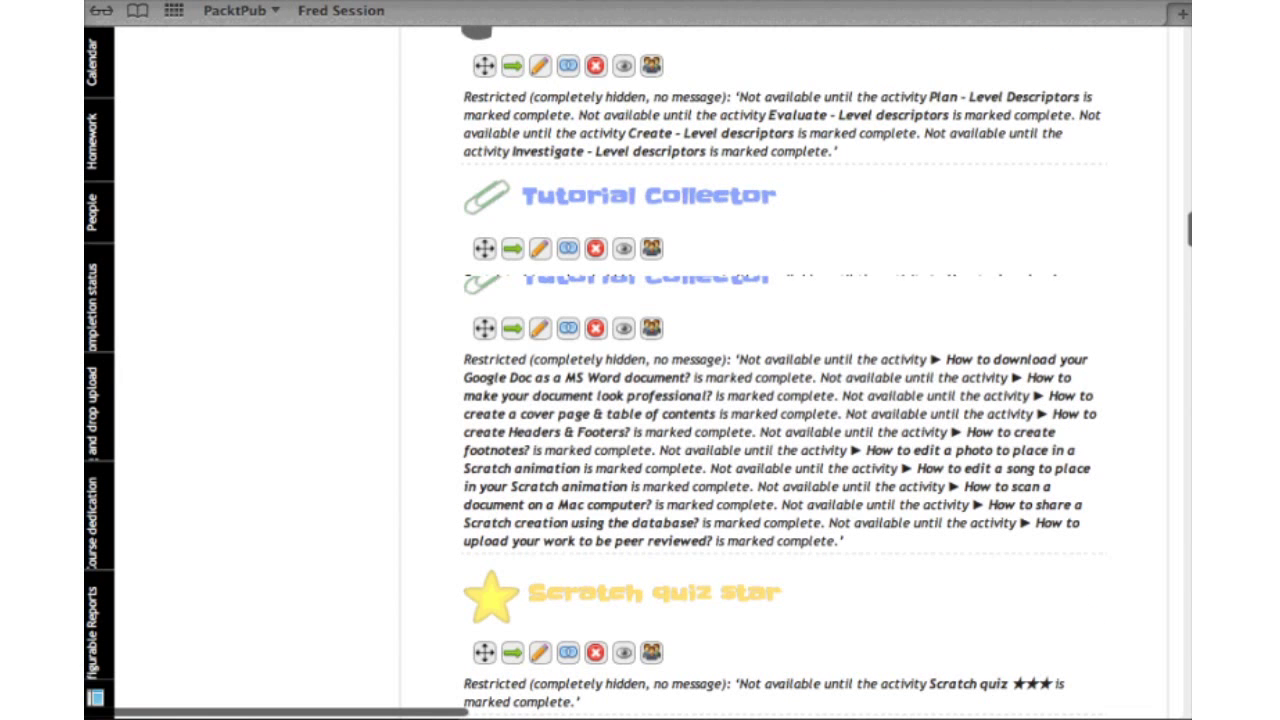
{"action": "scroll", "coordinate": [484, 647], "scroll_direction": "up", "scroll_amount": 2}
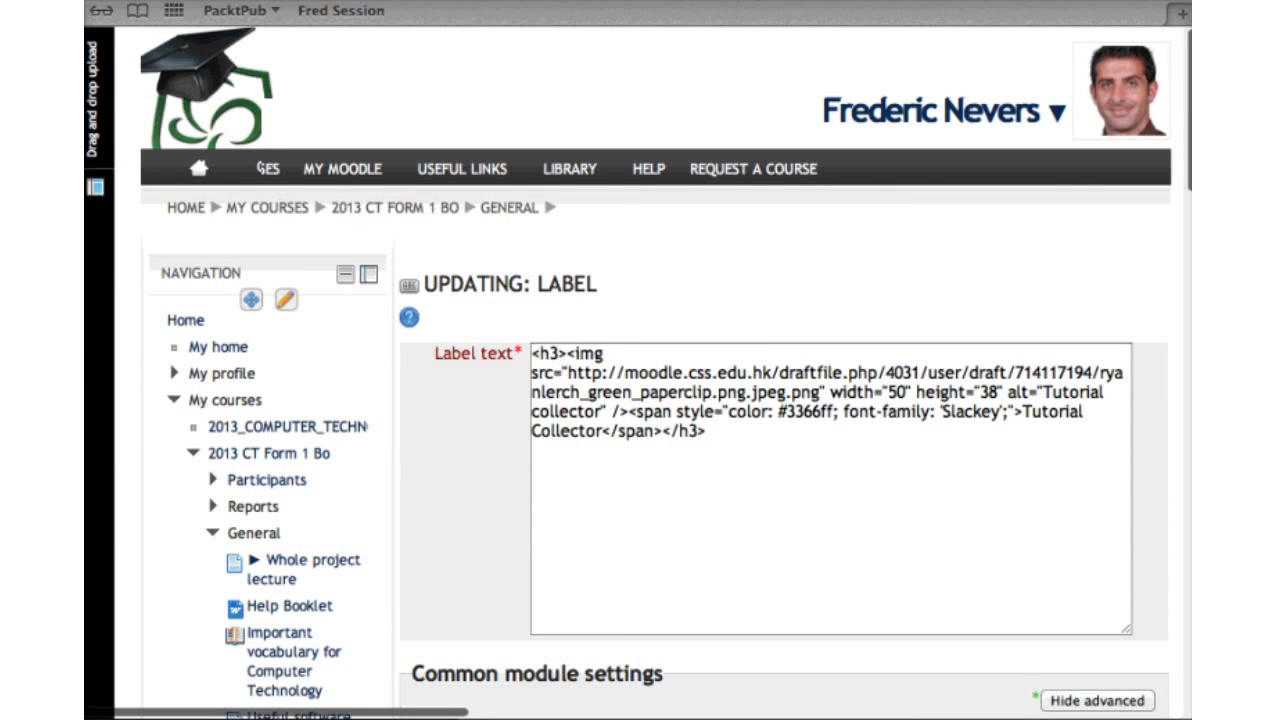
{"action": "scroll", "coordinate": [640, 400], "scroll_direction": "down", "scroll_amount": 10}
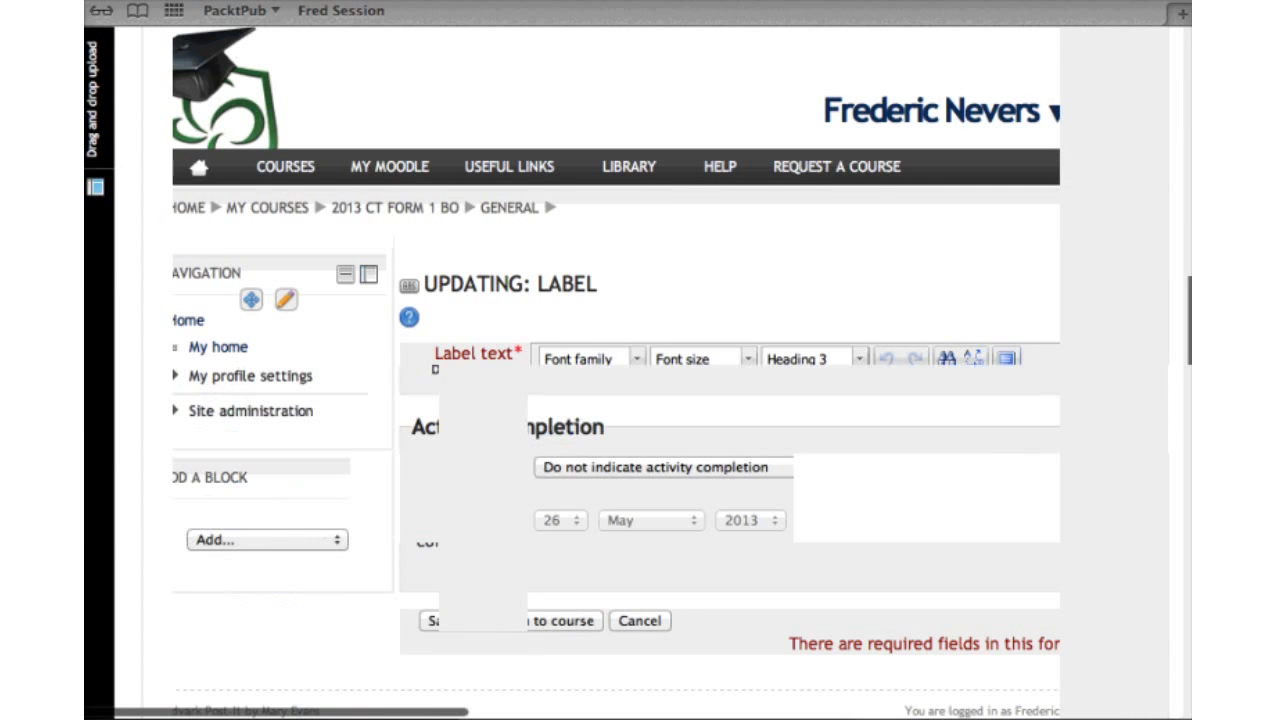
{"action": "scroll", "coordinate": [780, 360], "scroll_direction": "up", "scroll_amount": 3}
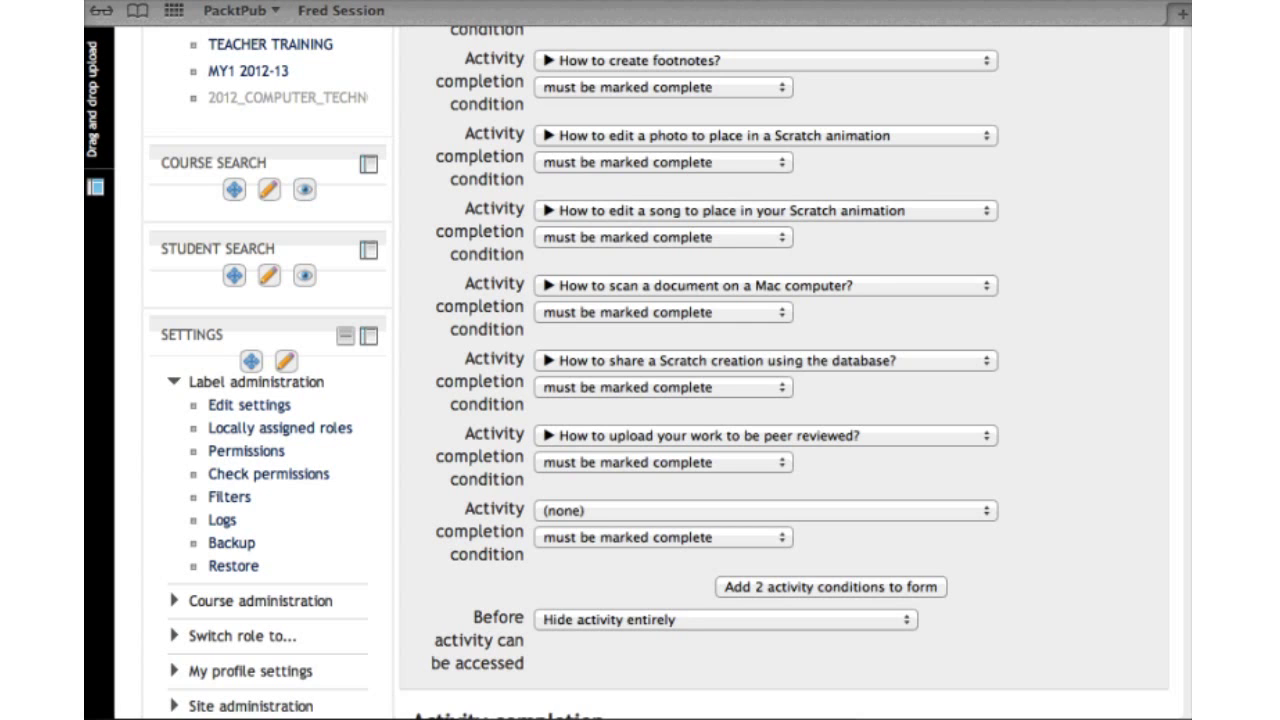
{"action": "scroll", "coordinate": [640, 360], "scroll_direction": "down", "scroll_amount": 5}
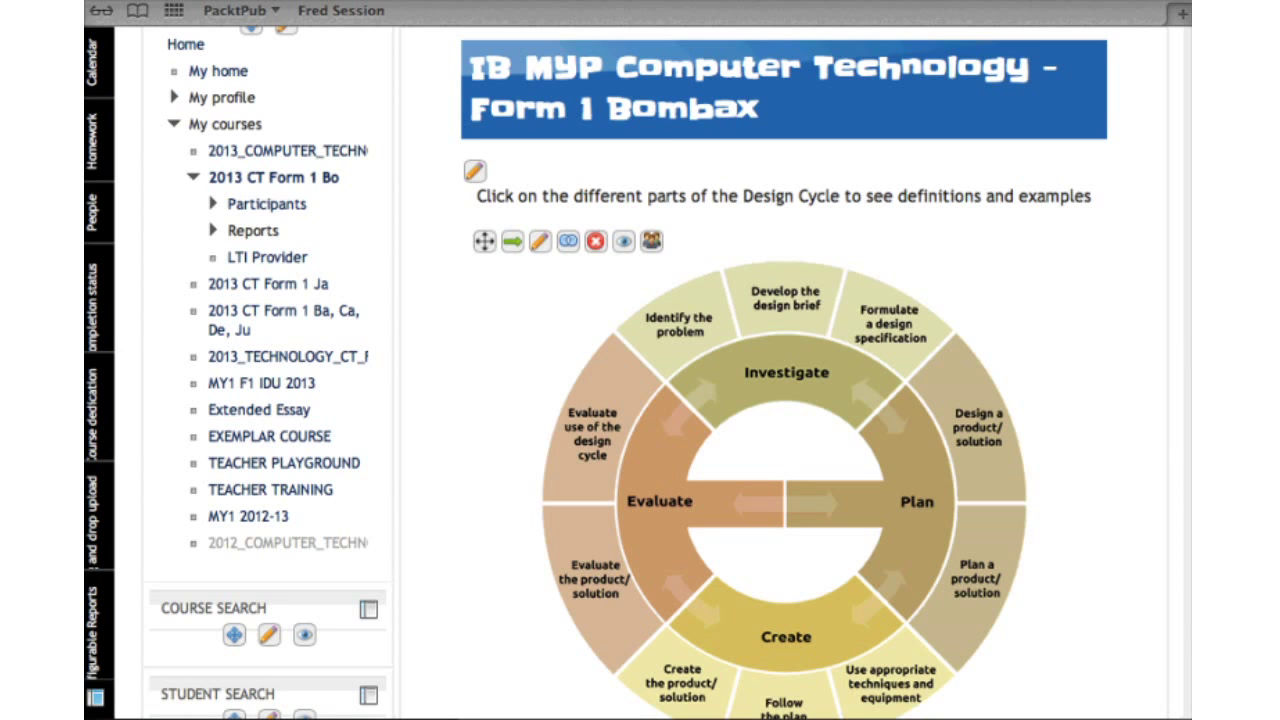
{"action": "scroll", "coordinate": [640, 450], "scroll_direction": "down", "scroll_amount": 1}
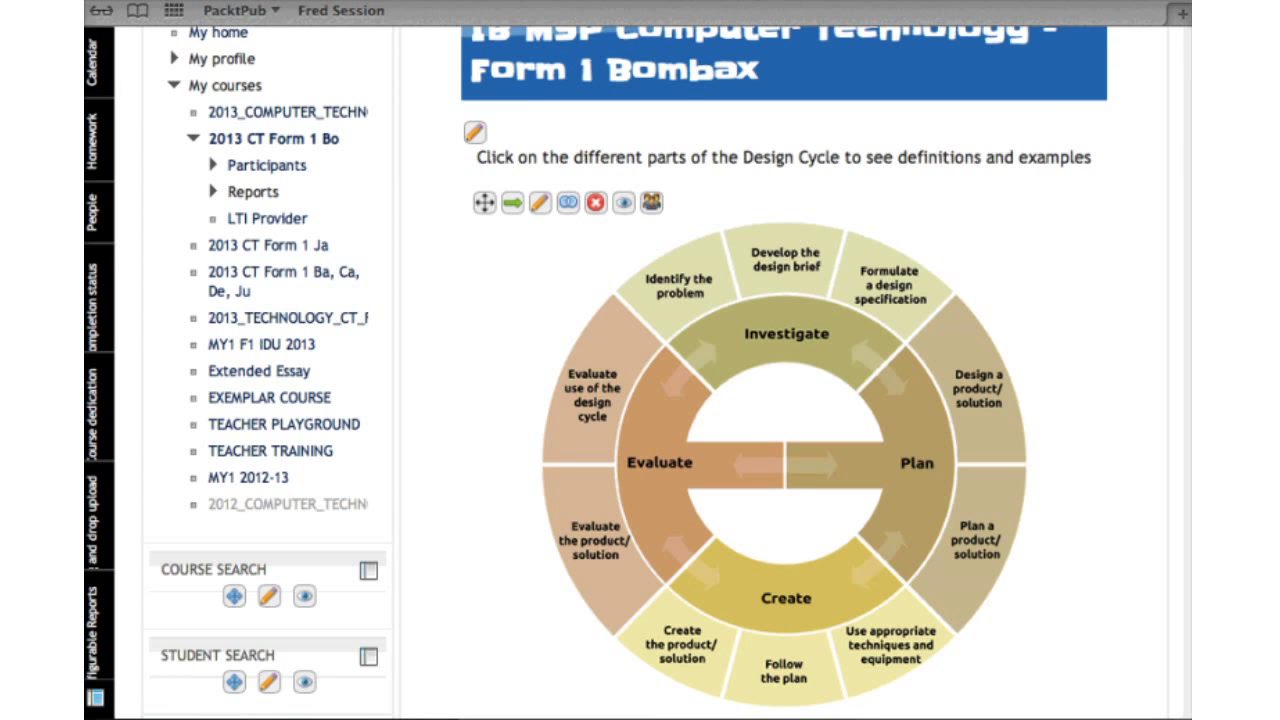
{"action": "scroll", "coordinate": [640, 400], "scroll_direction": "down", "scroll_amount": 1}
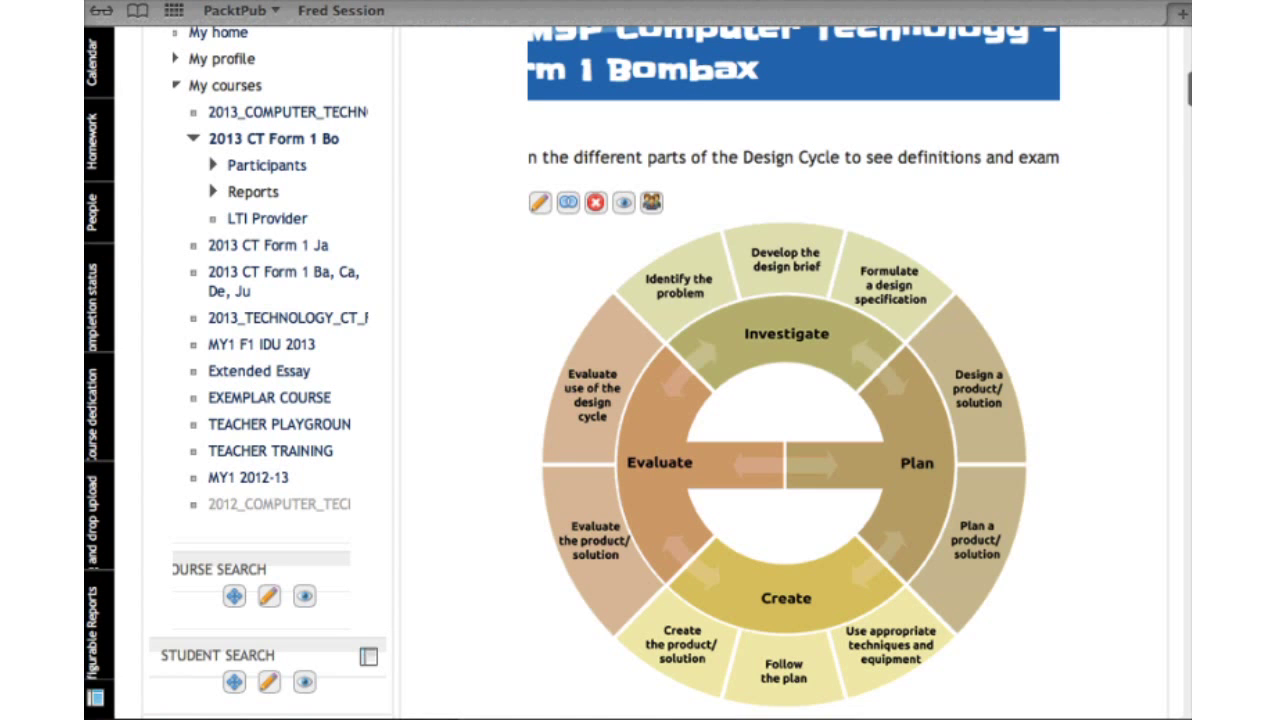
{"action": "scroll", "coordinate": [640, 400], "scroll_direction": "down", "scroll_amount": 5}
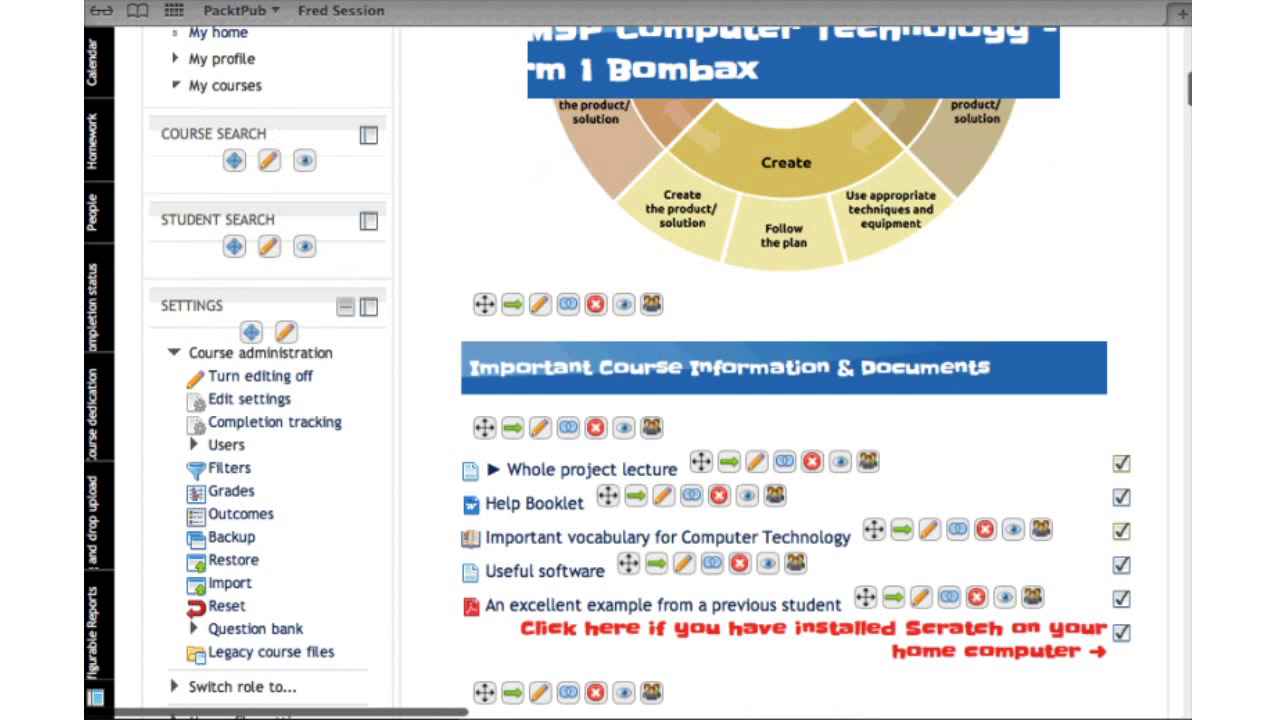
{"action": "scroll", "coordinate": [640, 400], "scroll_direction": "down", "scroll_amount": 5}
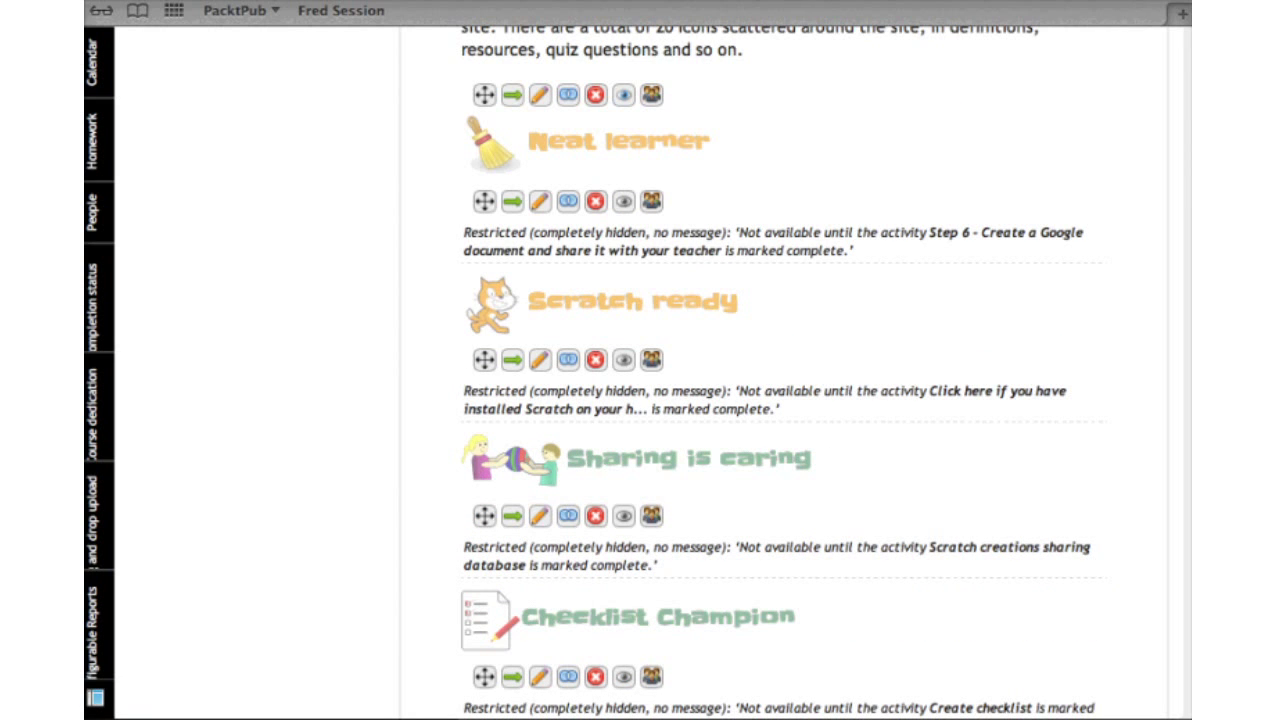
{"action": "scroll", "coordinate": [640, 400], "scroll_direction": "down", "scroll_amount": 1}
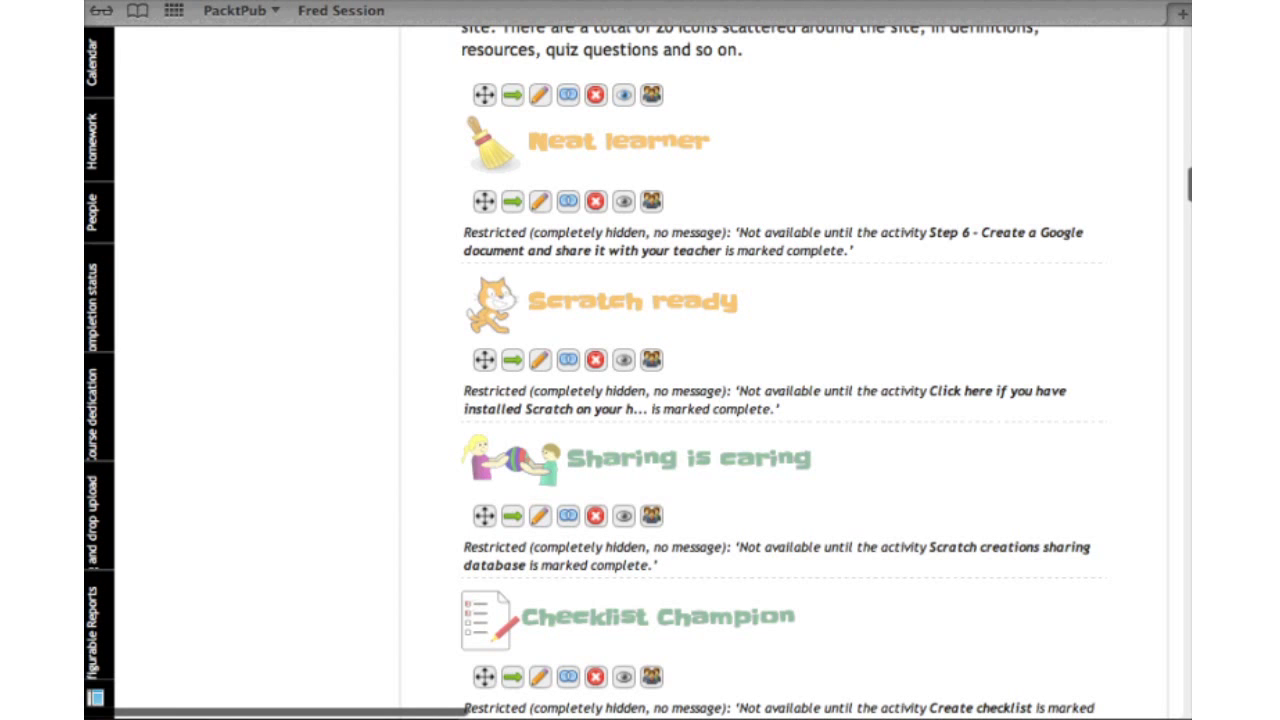
{"action": "scroll", "coordinate": [780, 400], "scroll_direction": "down", "scroll_amount": 3}
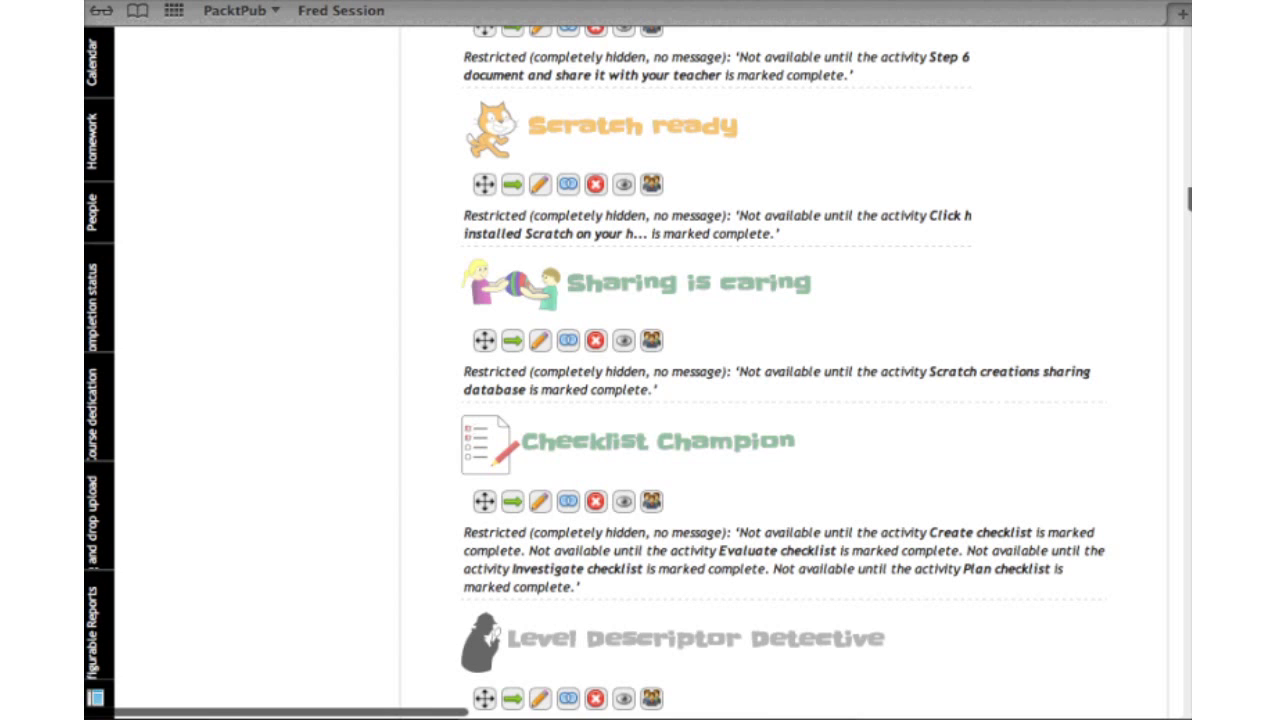
{"action": "scroll", "coordinate": [780, 400], "scroll_direction": "down", "scroll_amount": 3}
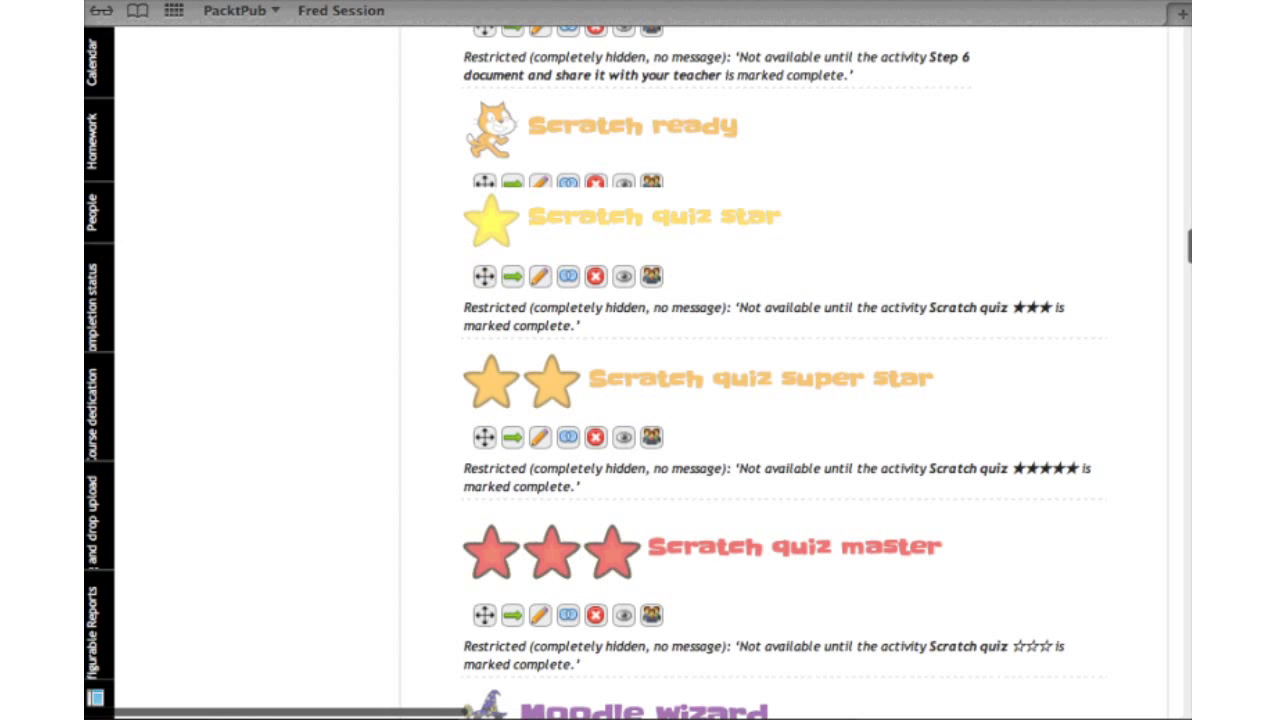
{"action": "scroll", "coordinate": [780, 400], "scroll_direction": "down", "scroll_amount": 2}
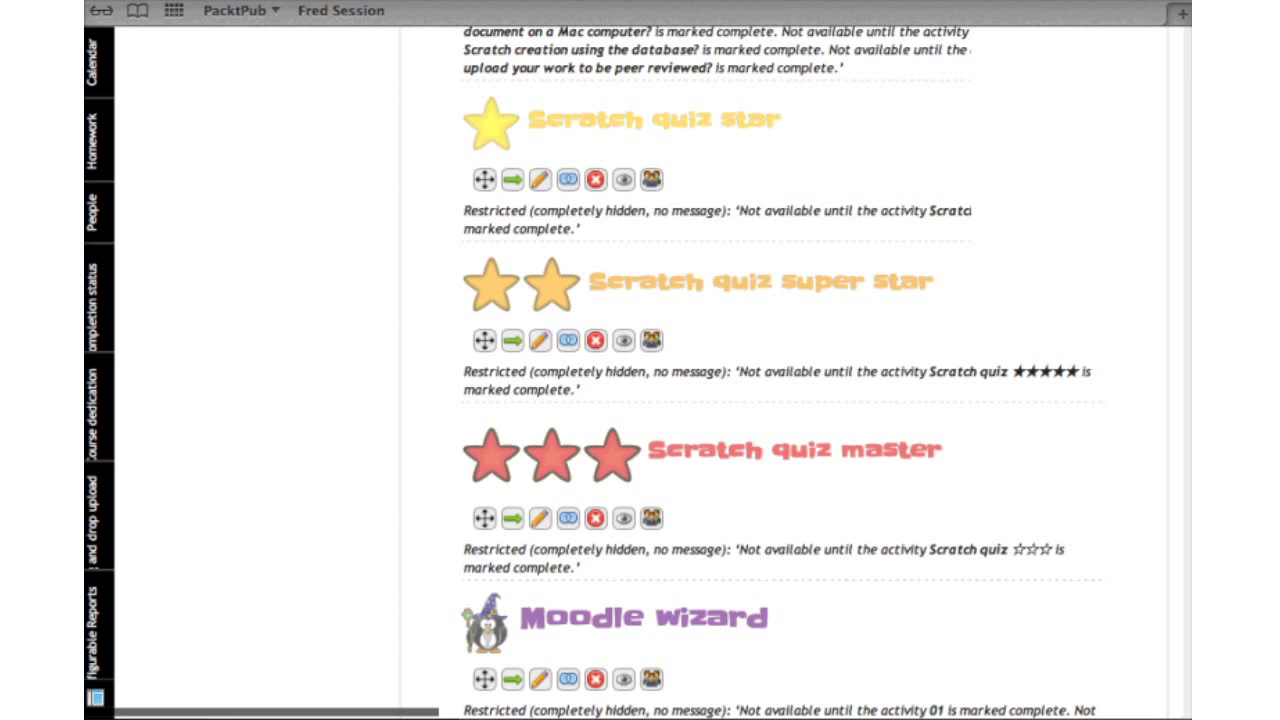
{"action": "scroll", "coordinate": [780, 400], "scroll_direction": "up", "scroll_amount": 5}
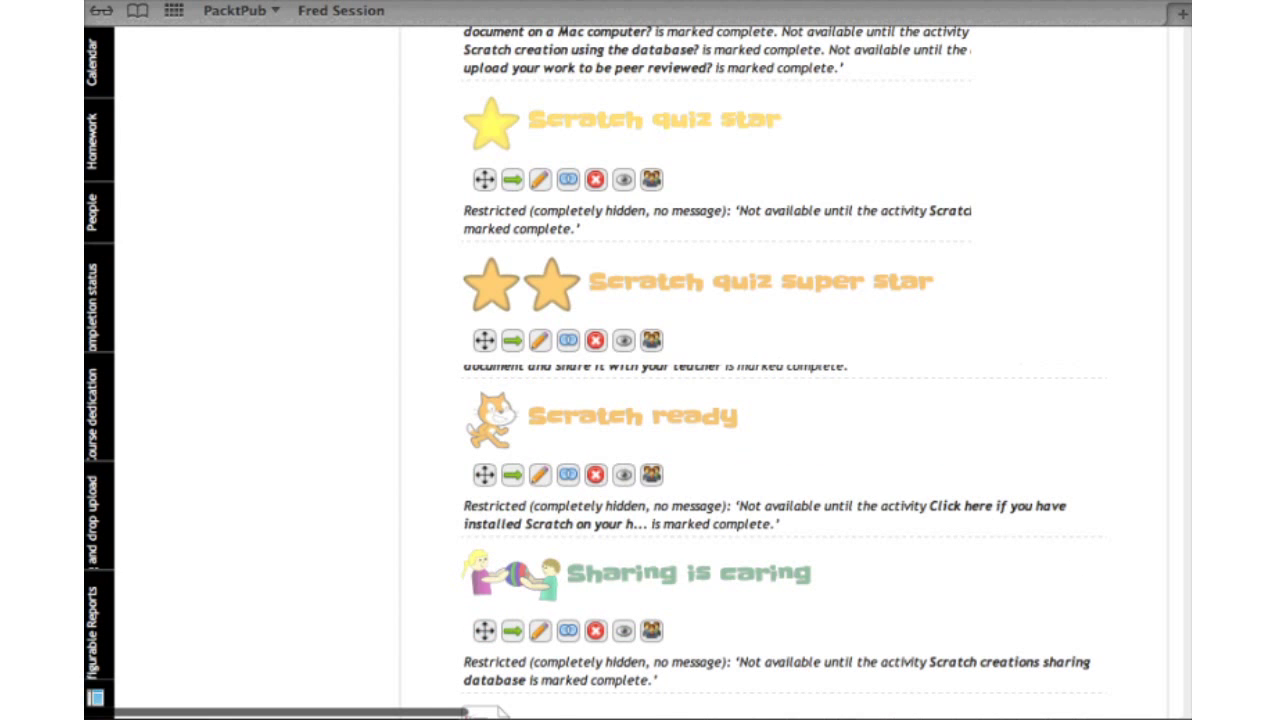
{"action": "scroll", "coordinate": [780, 400], "scroll_direction": "up", "scroll_amount": 1}
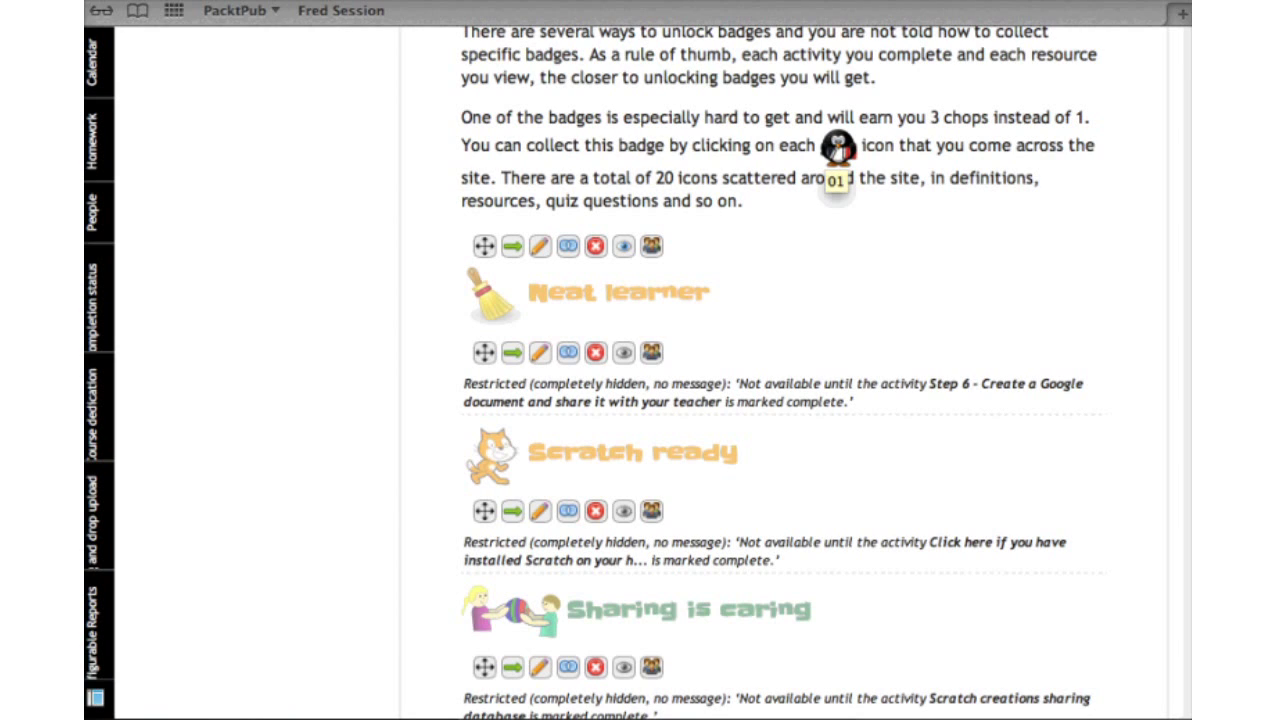
Open a new browser tab and a Finder window listing All My Files with the penguin images
{"action": "left_click", "coordinate": [838, 148]}
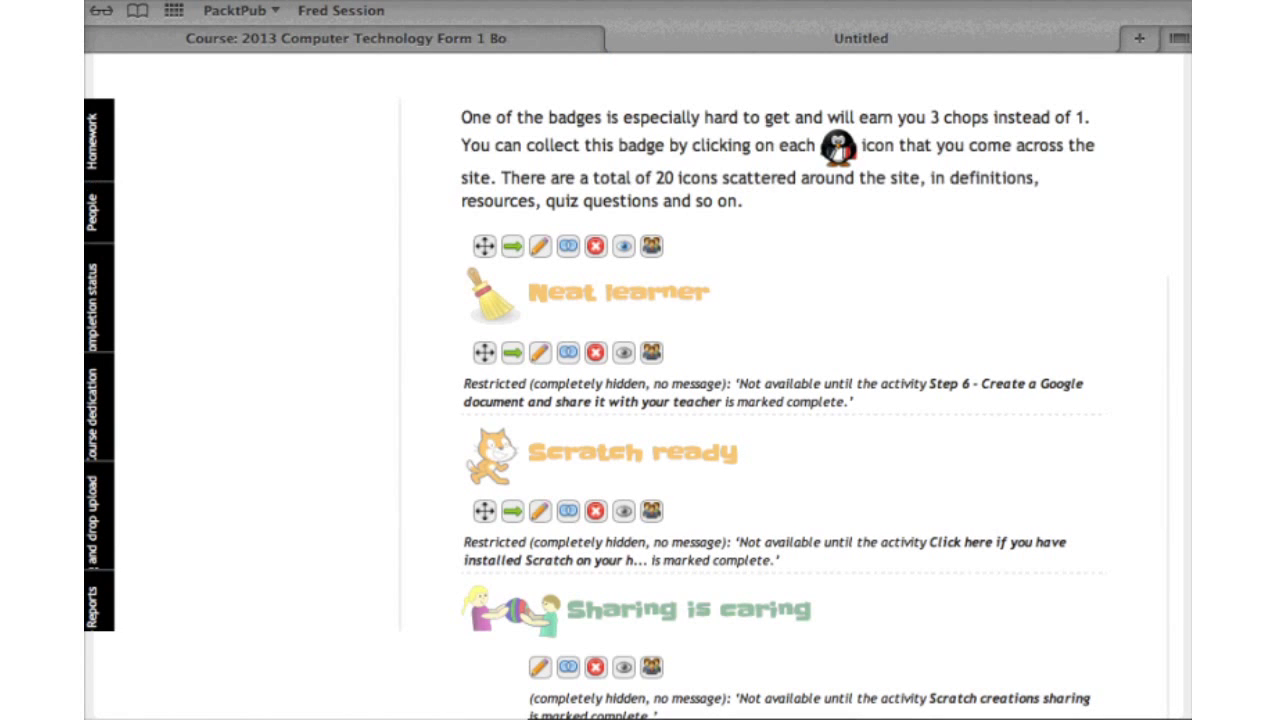
{"action": "key", "text": "super+n"}
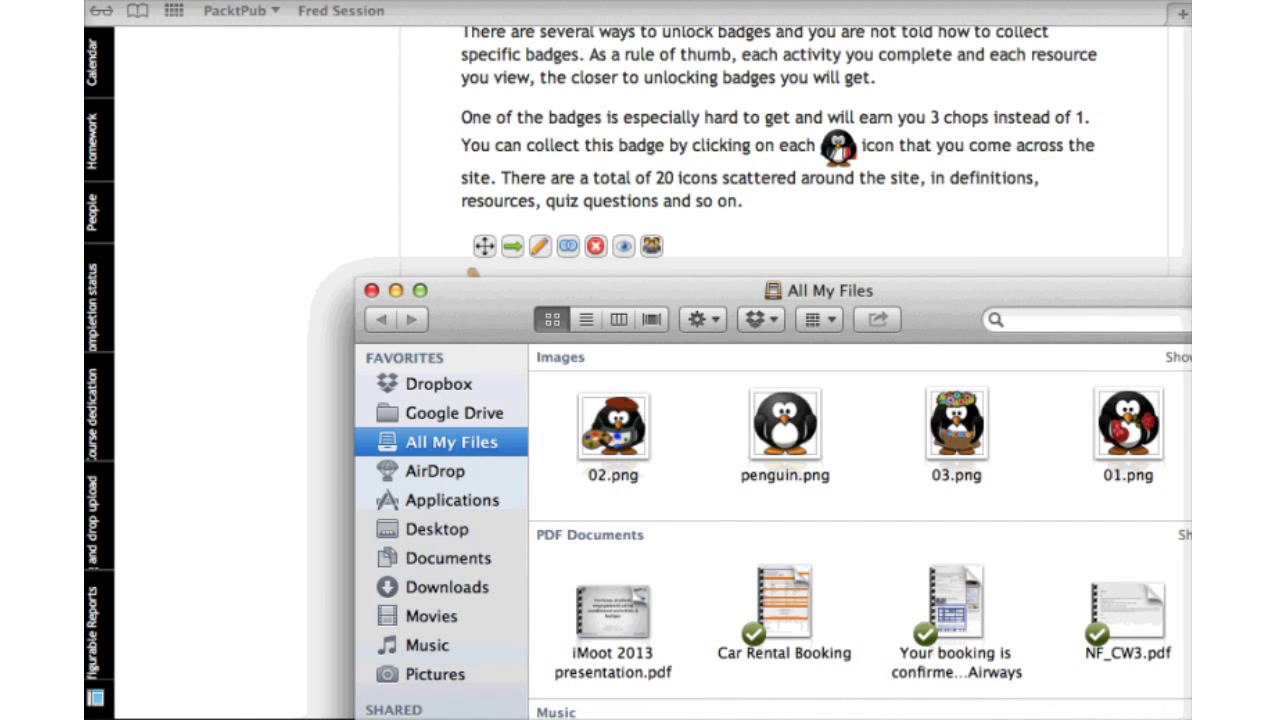
Select 03.png, locate 01.jpeg in Downloads, then close the Finder window
{"action": "left_click", "coordinate": [956, 425]}
{"action": "left_click", "coordinate": [450, 587]}
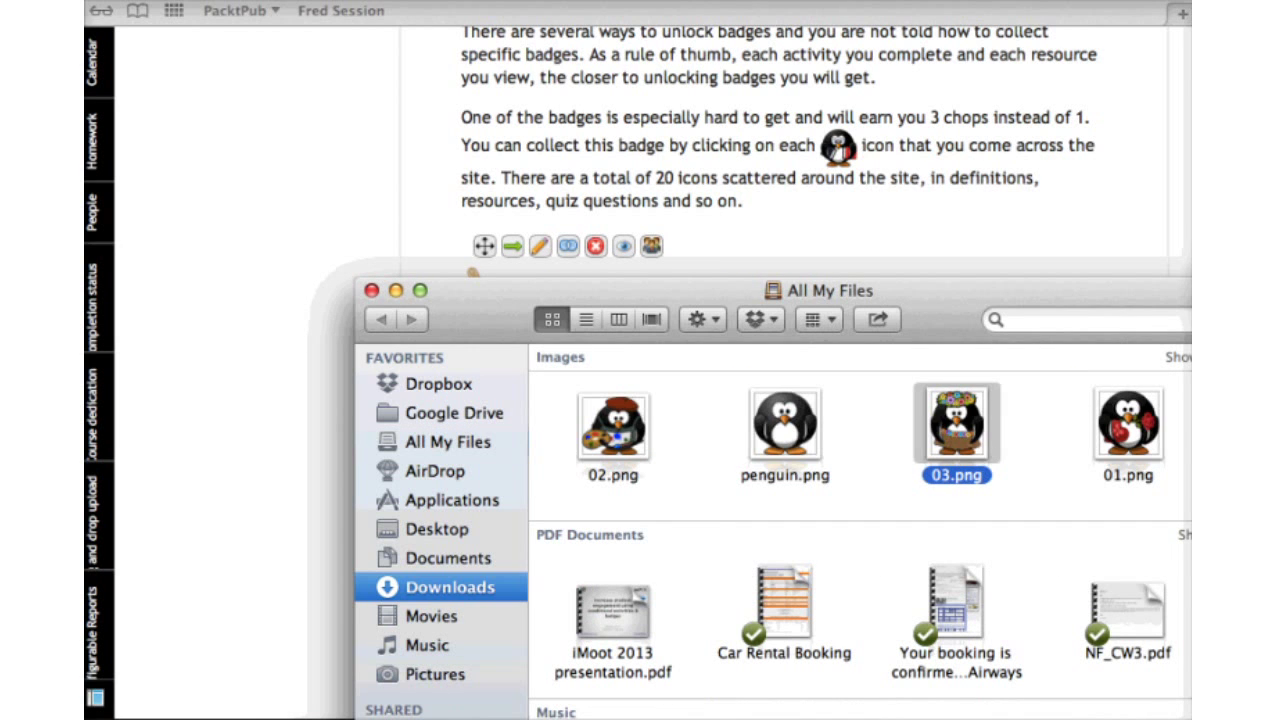
{"action": "left_click", "coordinate": [613, 374]}
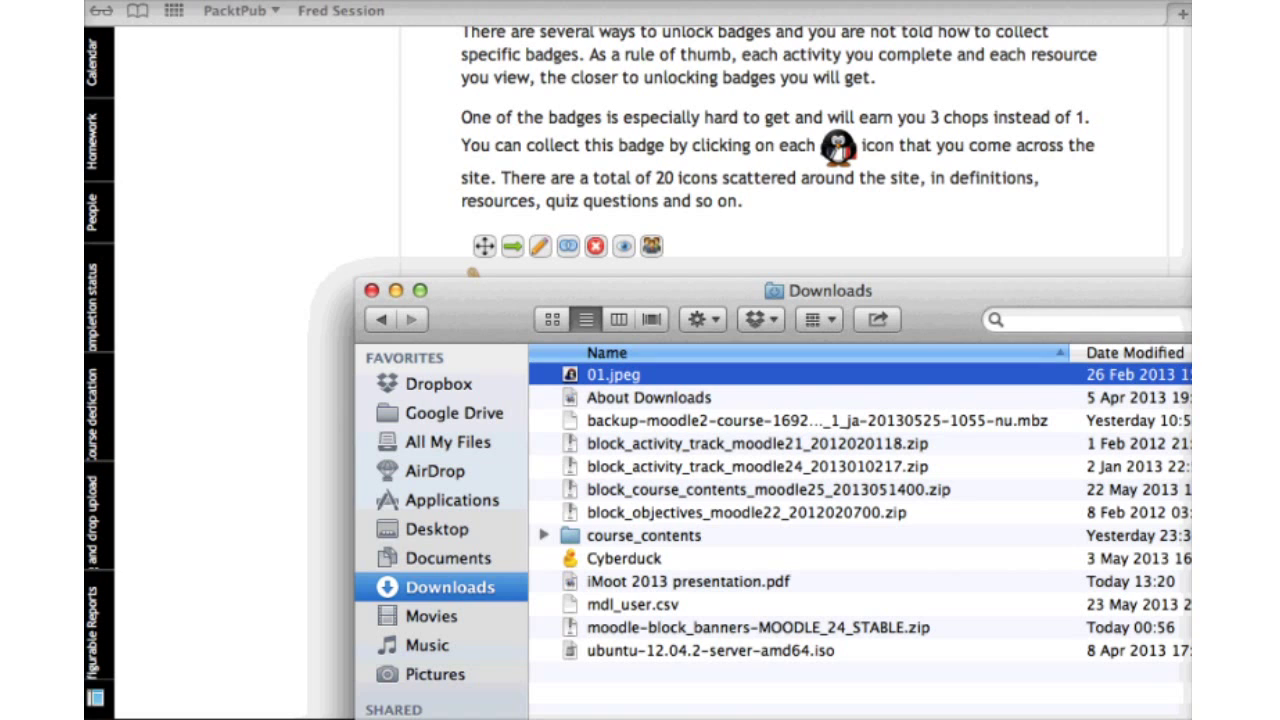
{"action": "key", "text": "super+w"}
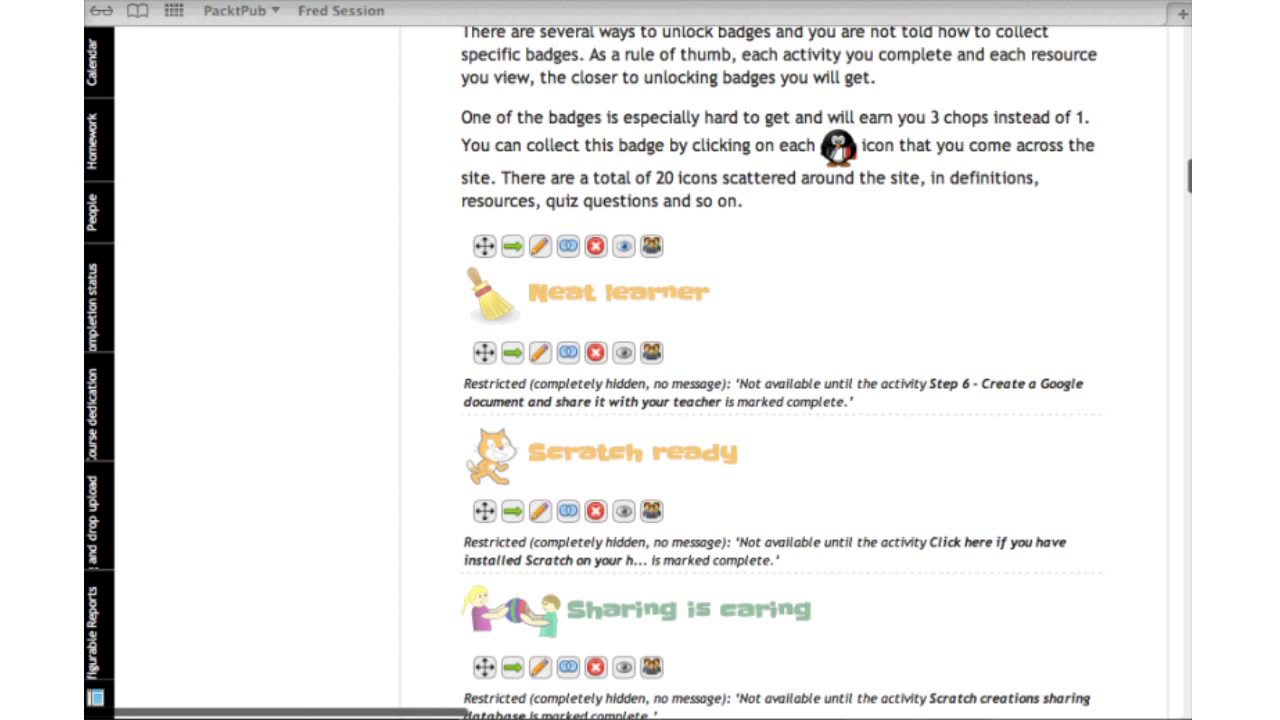
{"action": "scroll", "coordinate": [780, 370], "scroll_direction": "up", "scroll_amount": 2}
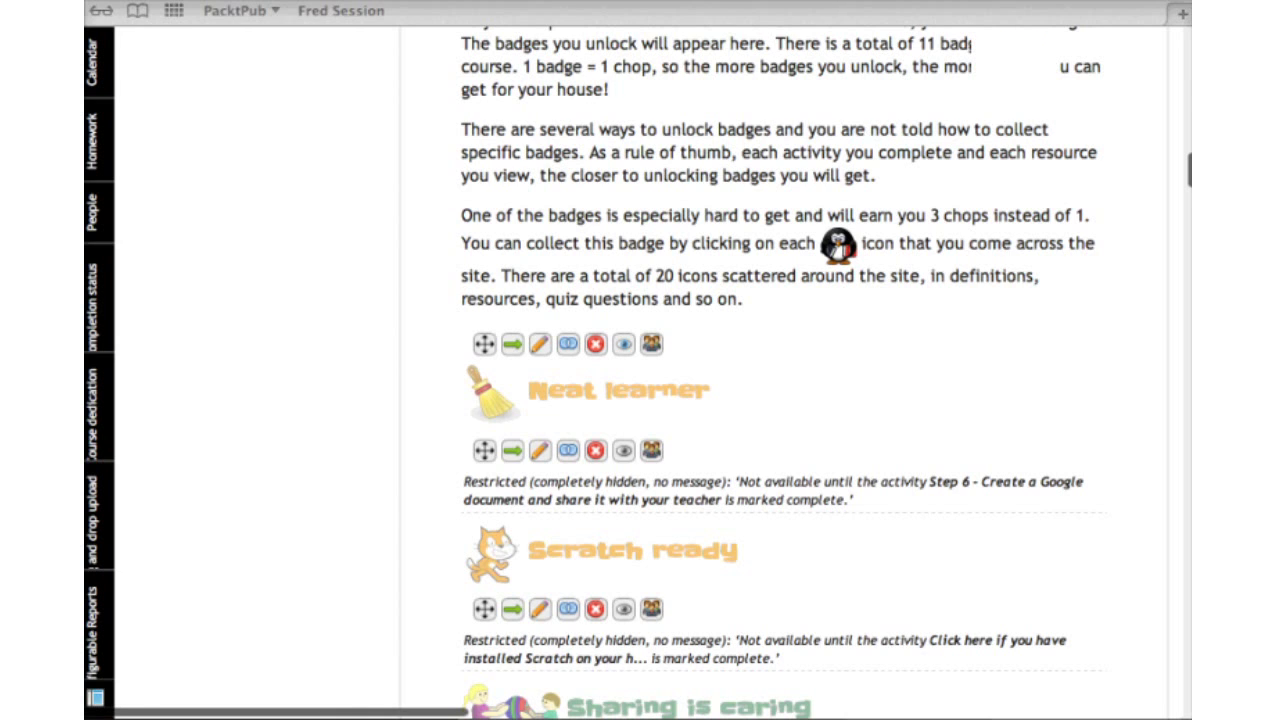
{"action": "scroll", "coordinate": [640, 370], "scroll_direction": "up", "scroll_amount": 10}
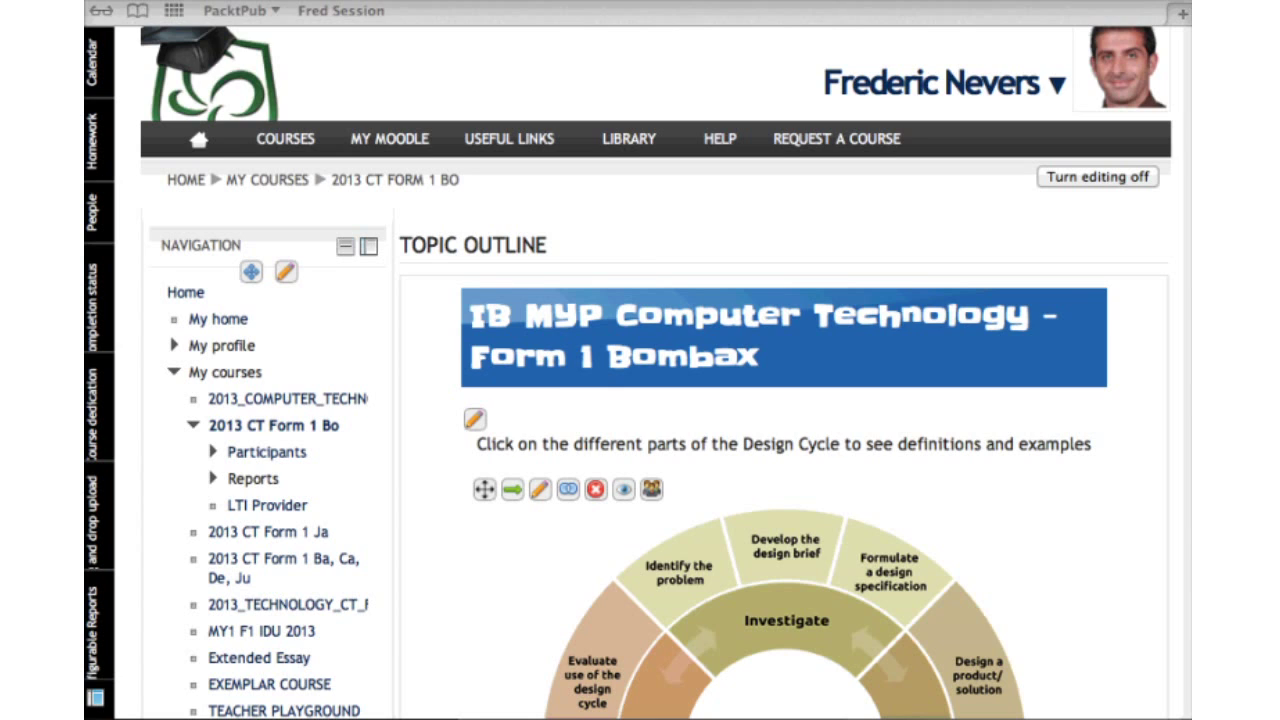
Scroll to the 'Hidden materials for wizard badge' section and open file 01's settings
{"action": "scroll", "coordinate": [640, 400], "scroll_direction": "right", "scroll_amount": 3}
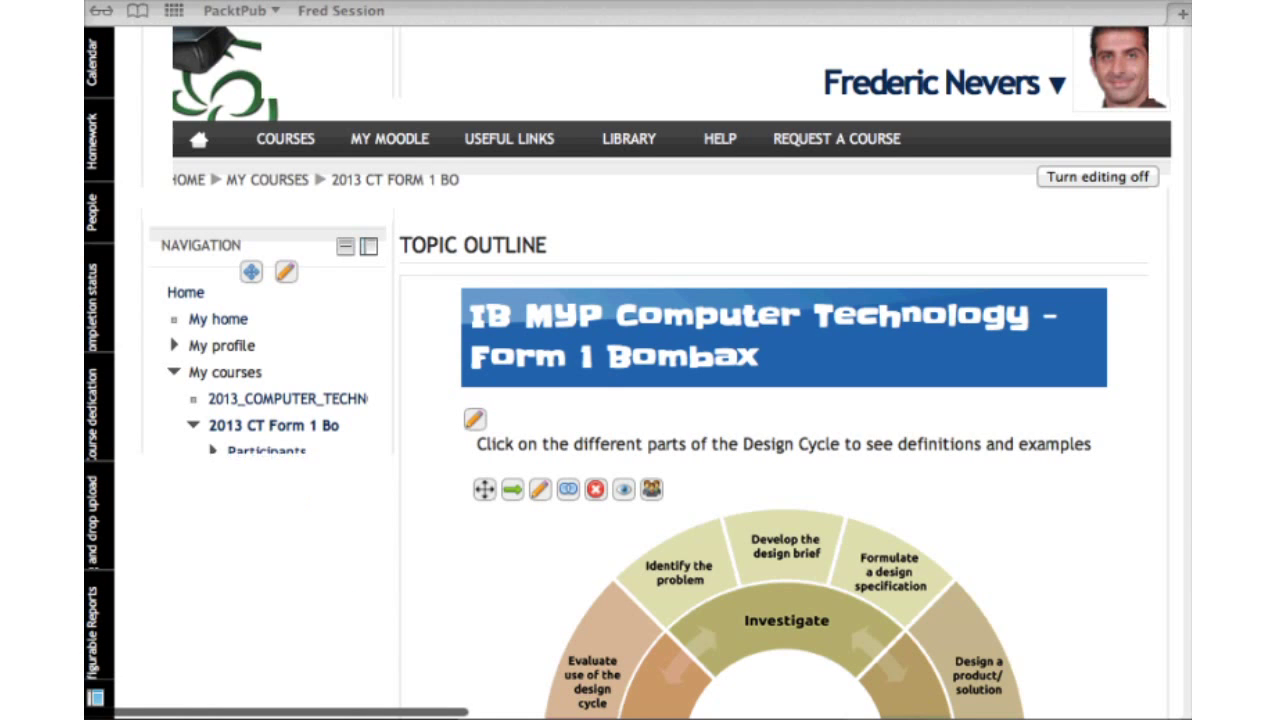
{"action": "scroll", "coordinate": [780, 400], "scroll_direction": "down", "scroll_amount": 10}
{"action": "scroll", "coordinate": [780, 400], "scroll_direction": "up", "scroll_amount": 3}
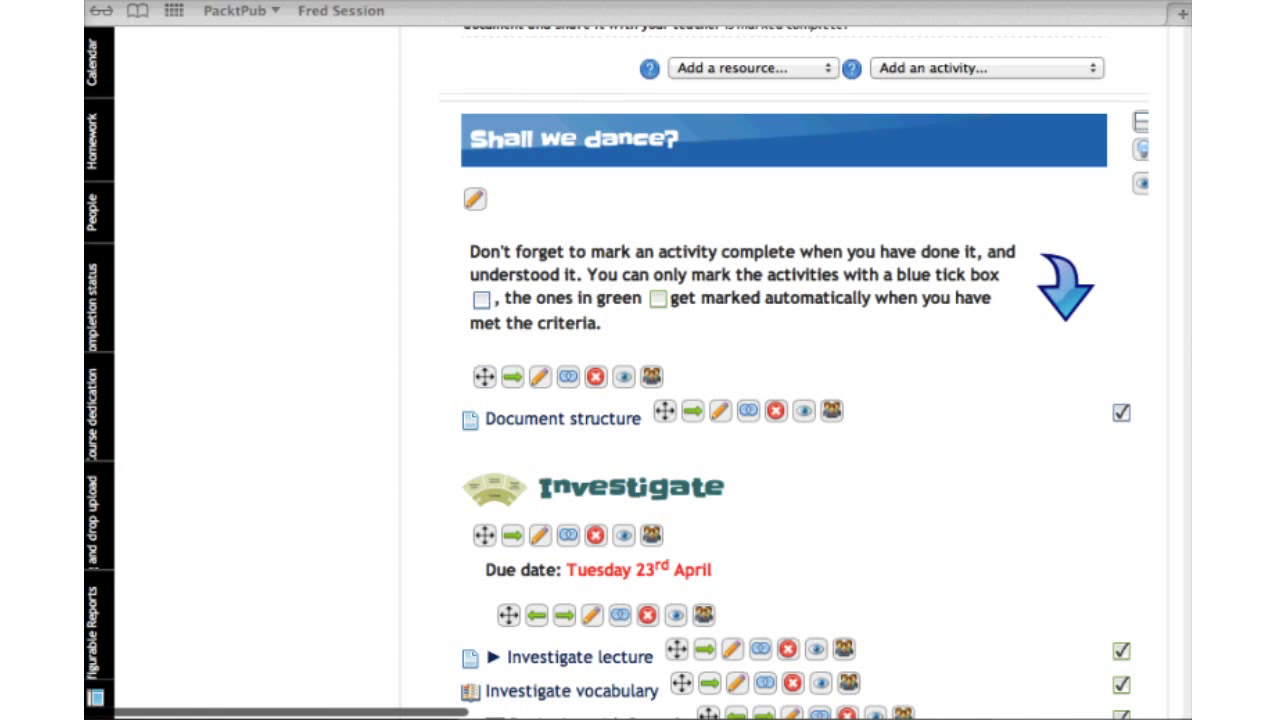
{"action": "scroll", "coordinate": [780, 400], "scroll_direction": "down", "scroll_amount": 10}
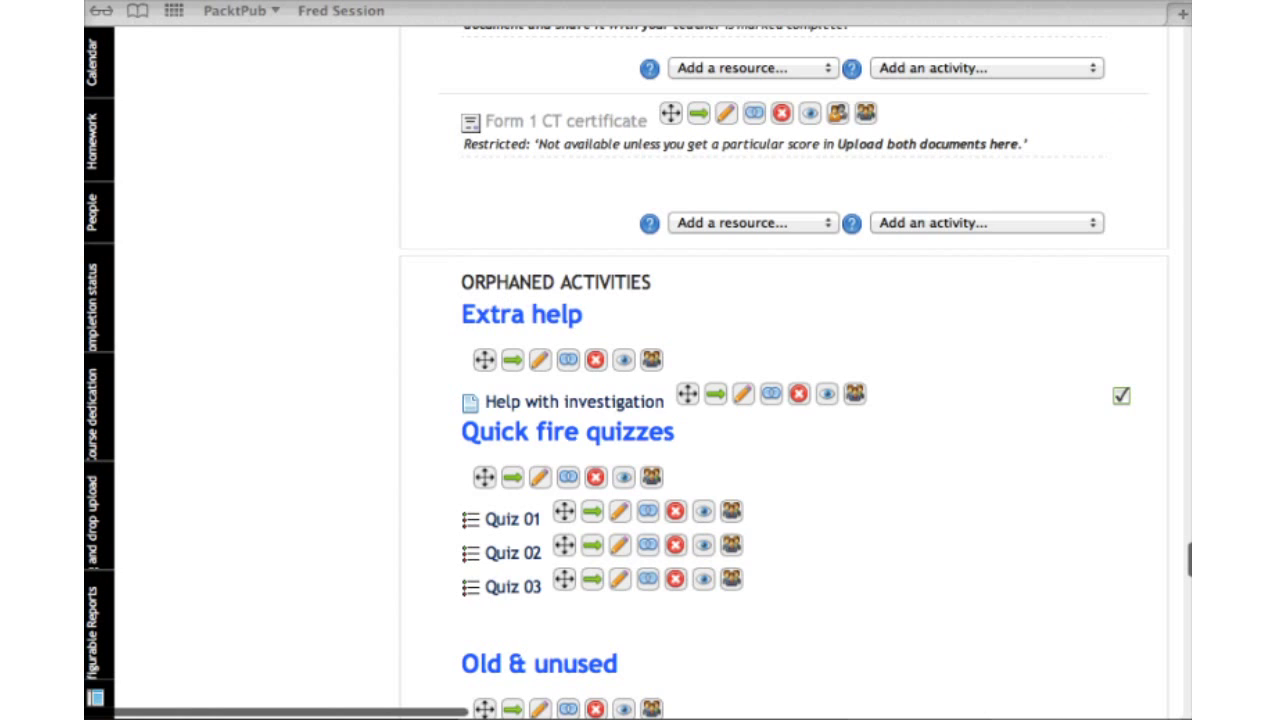
{"action": "scroll", "coordinate": [780, 400], "scroll_direction": "down", "scroll_amount": 2}
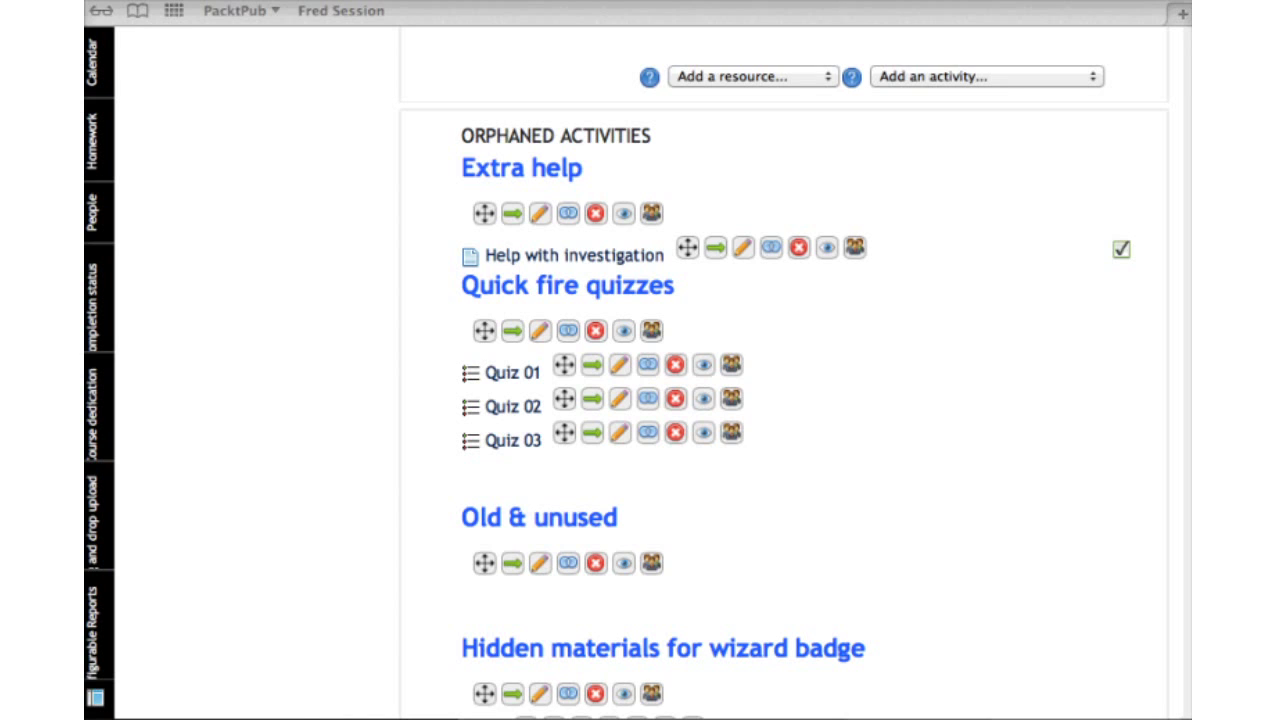
{"action": "left_click_drag", "start_coordinate": [686, 248], "coordinate": [686, 290]}
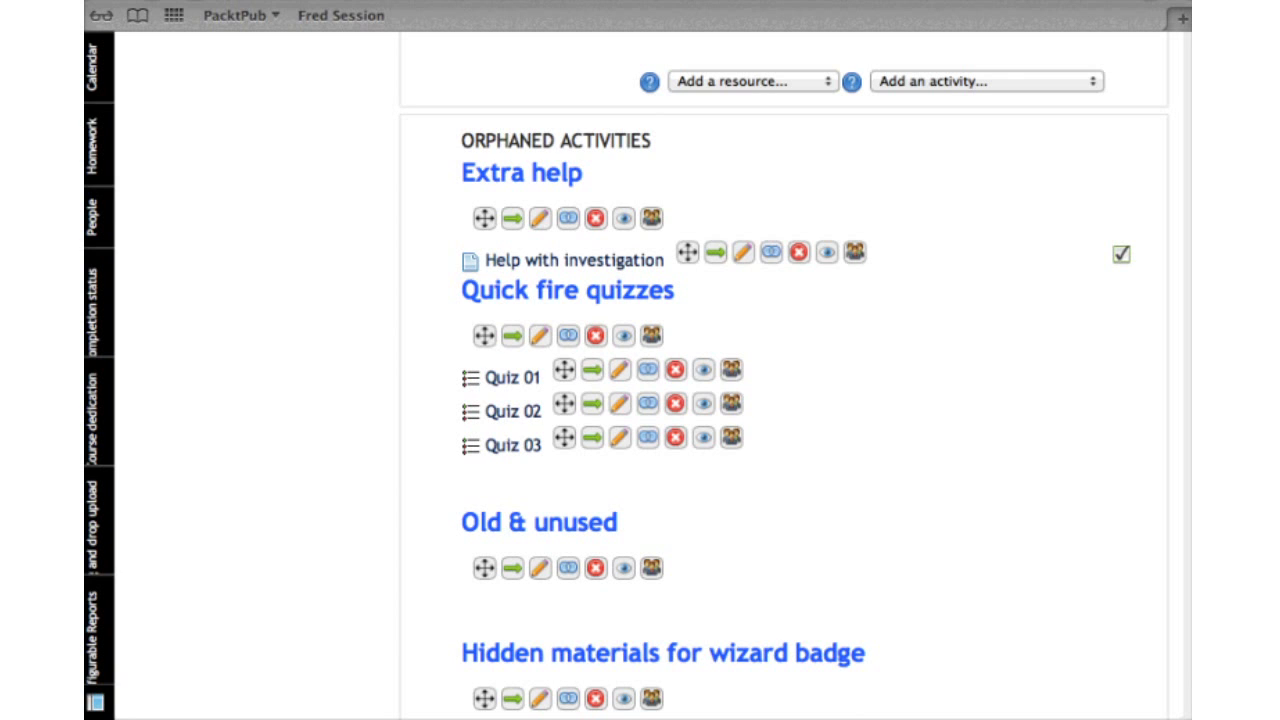
{"action": "scroll", "coordinate": [780, 400], "scroll_direction": "down", "scroll_amount": 10}
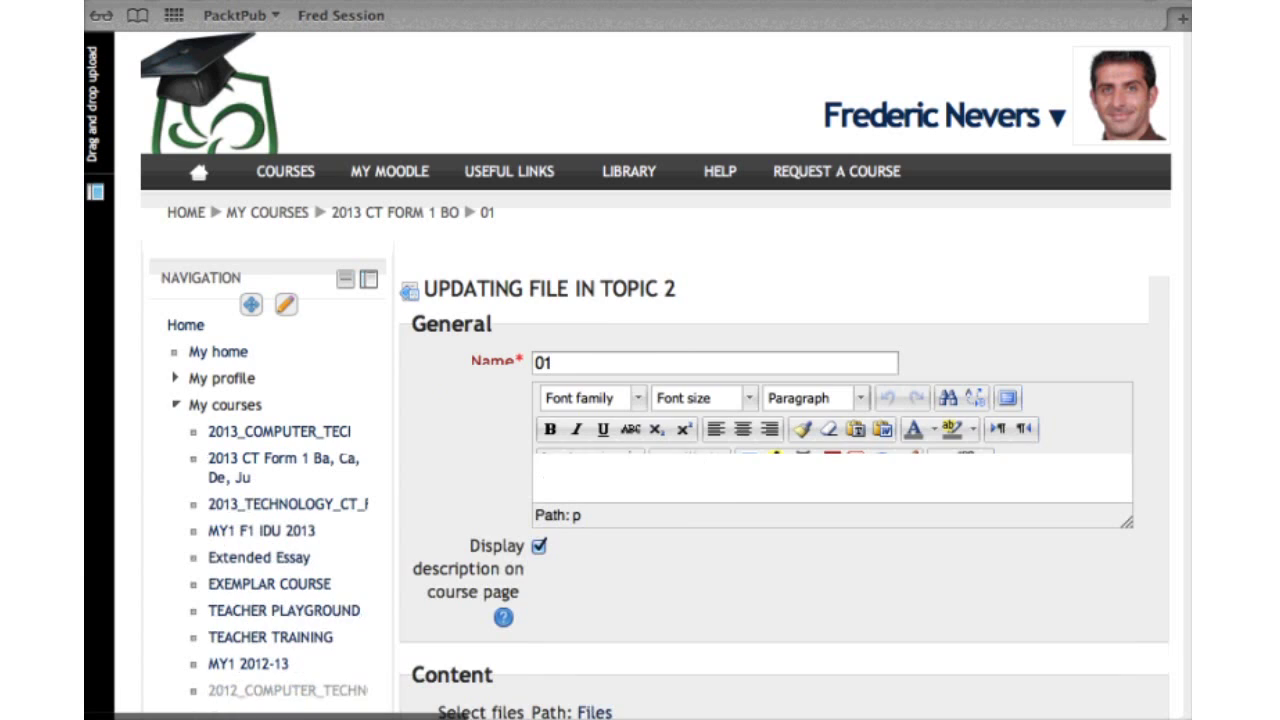
Review file 01's Updating file form, then scroll the course page to the wizard badge files
{"action": "scroll", "coordinate": [660, 400], "scroll_direction": "down", "scroll_amount": 3}
{"action": "scroll", "coordinate": [660, 400], "scroll_direction": "down", "scroll_amount": 4}
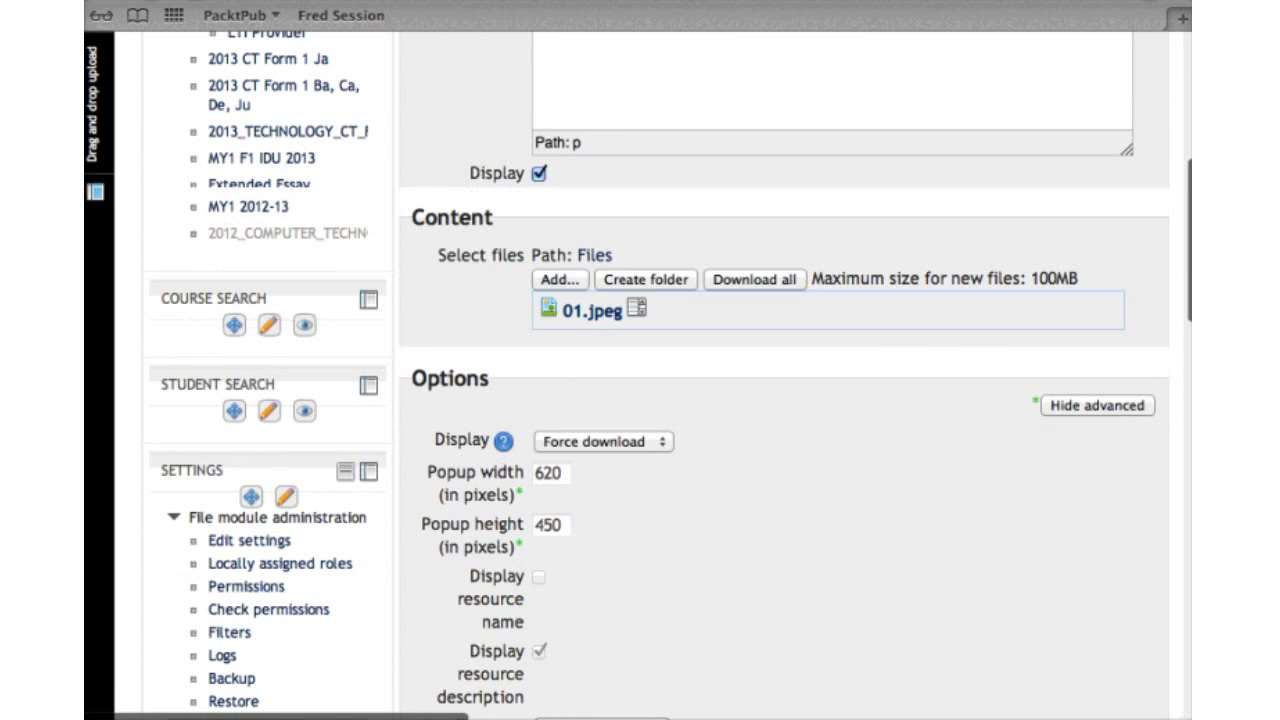
{"action": "scroll", "coordinate": [660, 400], "scroll_direction": "down", "scroll_amount": 2}
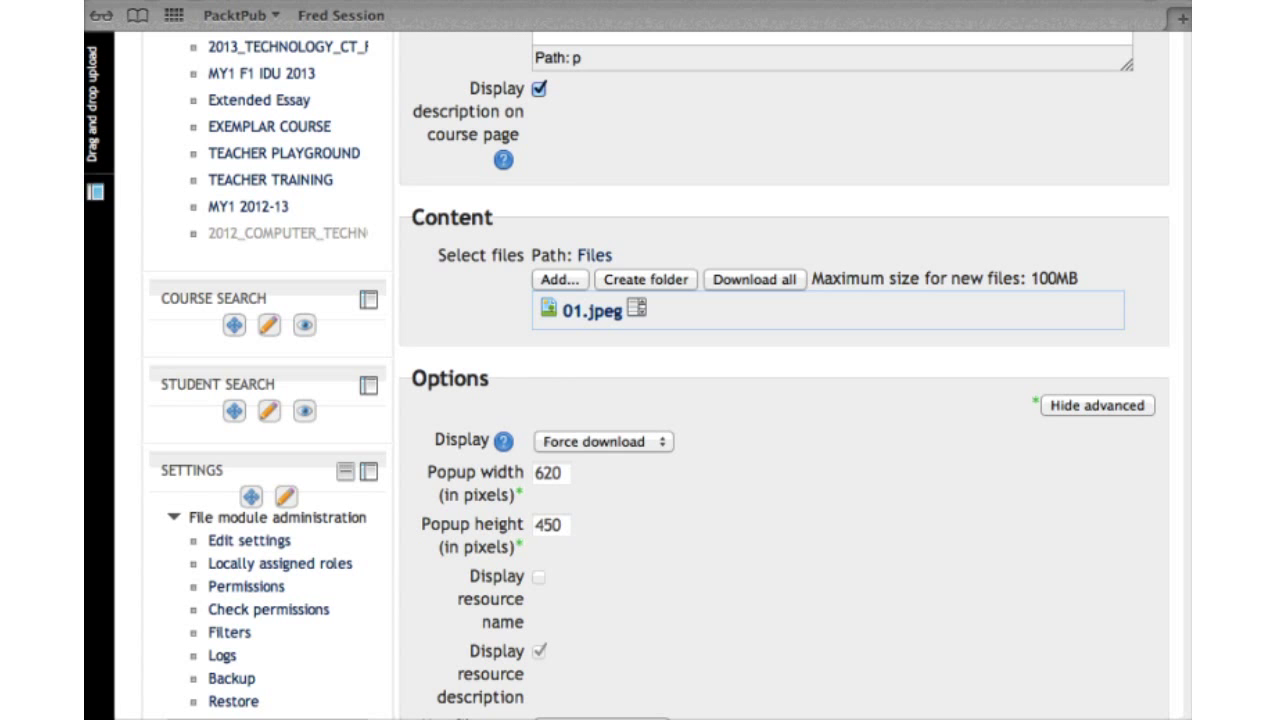
{"action": "scroll", "coordinate": [578, 352], "scroll_direction": "up", "scroll_amount": 3}
{"action": "right_click", "coordinate": [578, 352]}
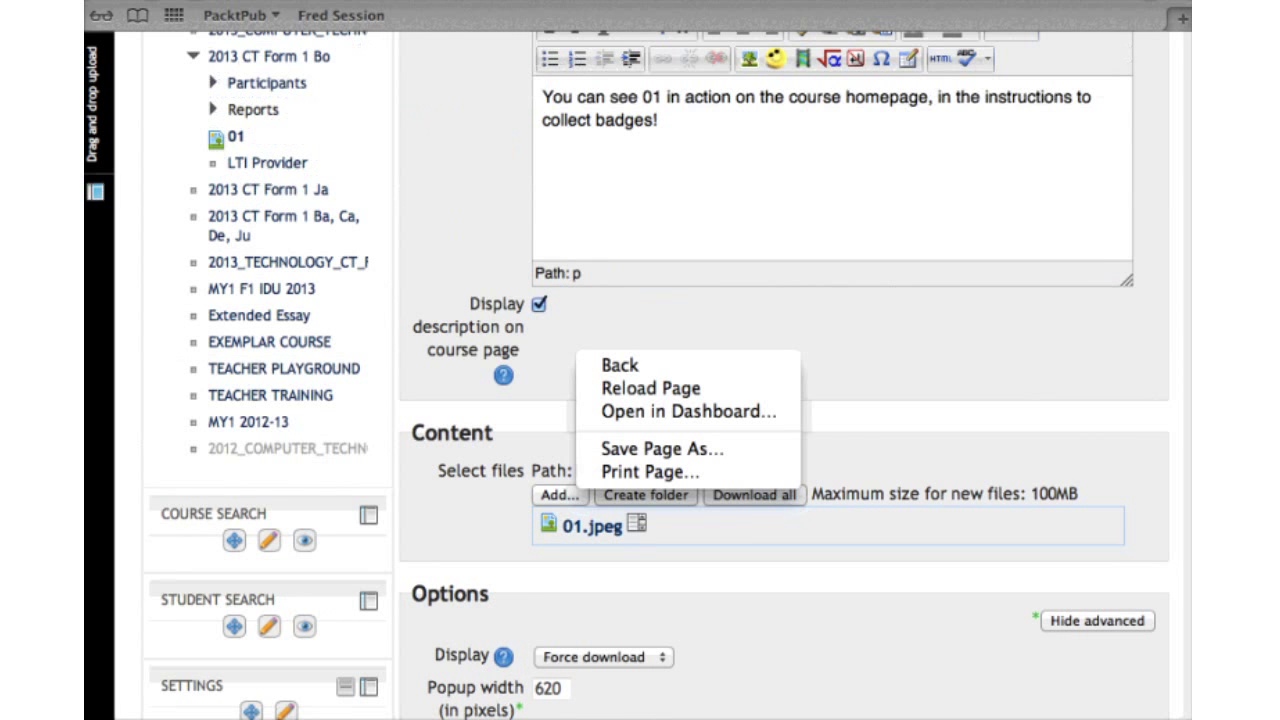
{"action": "key", "text": "Escape"}
{"action": "scroll", "coordinate": [660, 400], "scroll_direction": "up", "scroll_amount": 3}
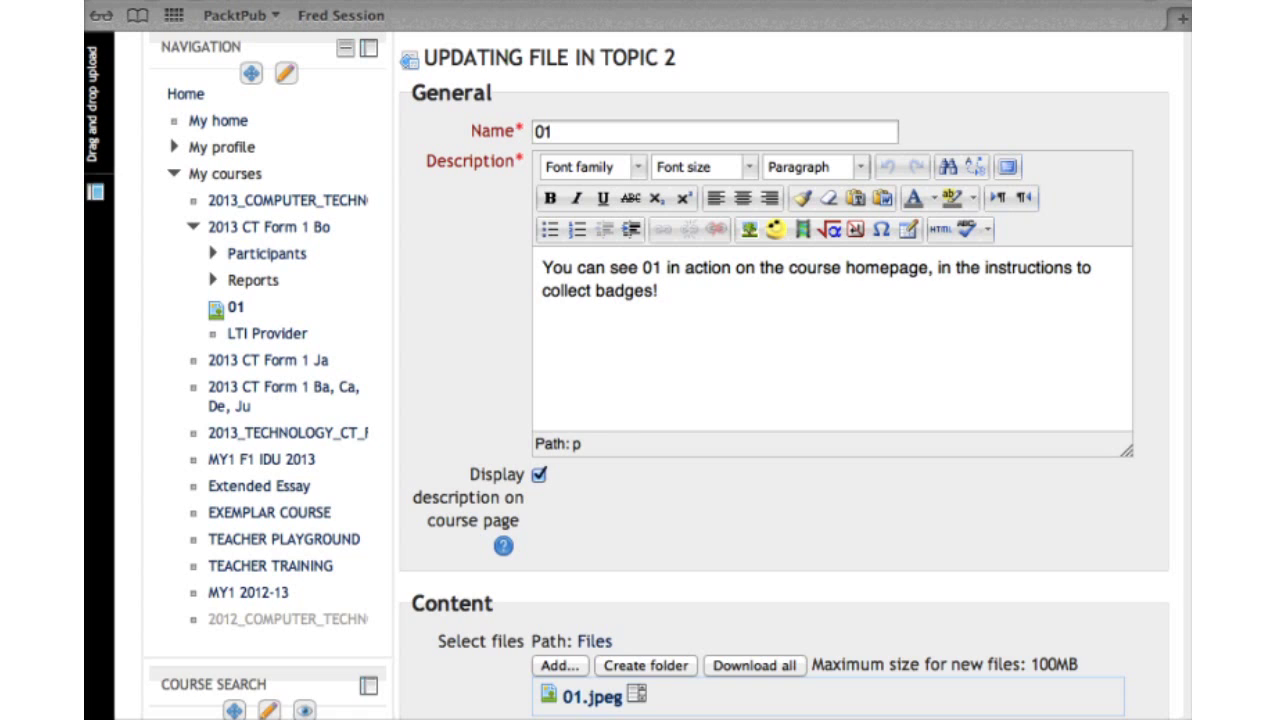
{"action": "scroll", "coordinate": [780, 400], "scroll_direction": "down", "scroll_amount": 10}
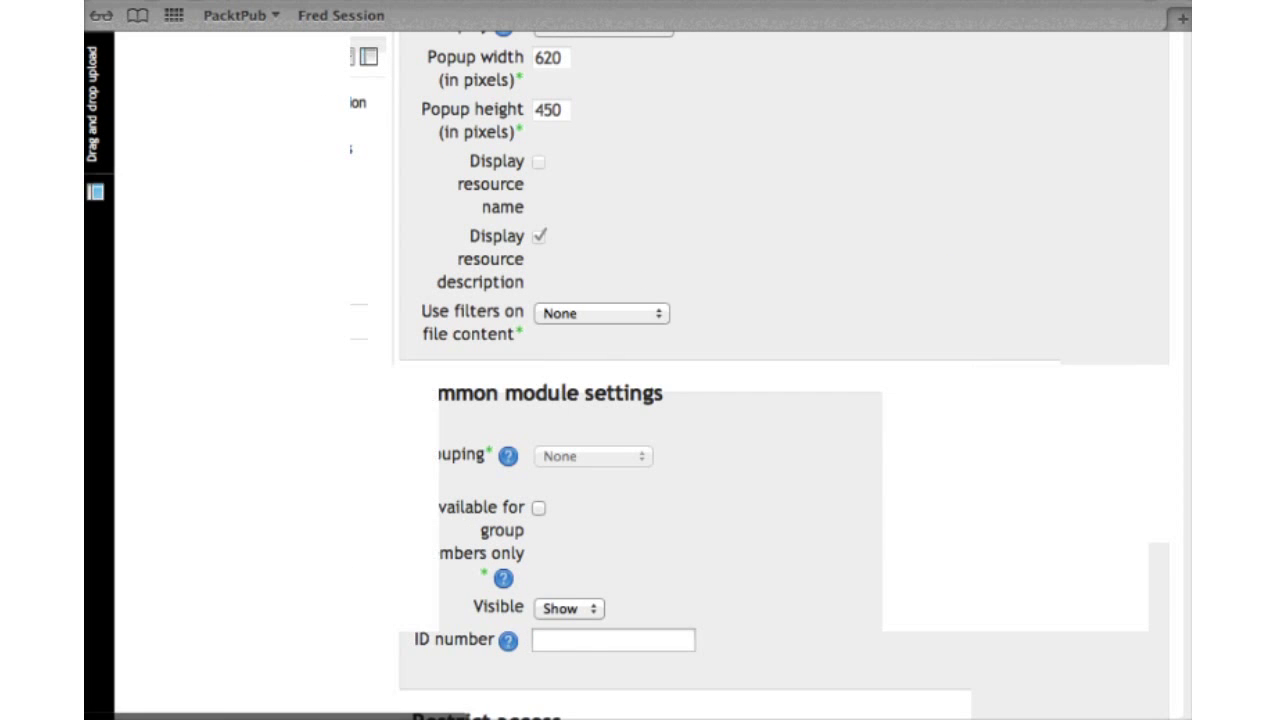
{"action": "scroll", "coordinate": [780, 400], "scroll_direction": "down", "scroll_amount": 10}
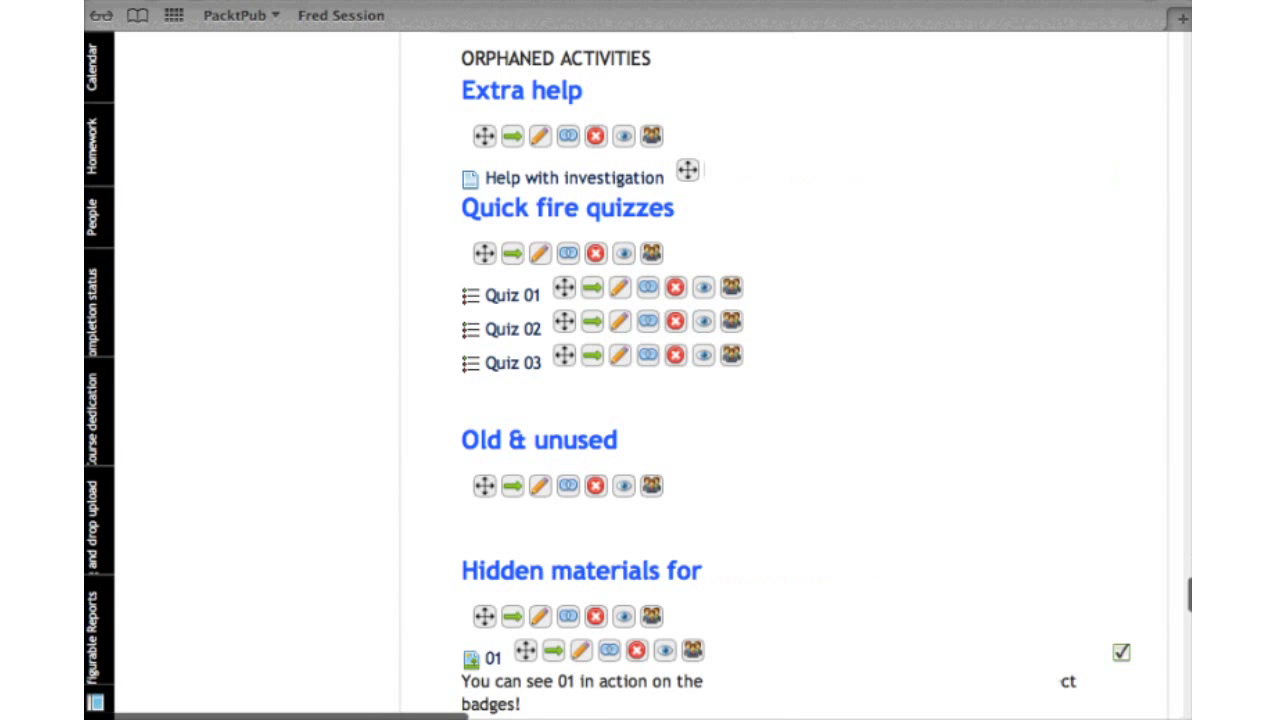
{"action": "scroll", "coordinate": [780, 400], "scroll_direction": "down", "scroll_amount": 4}
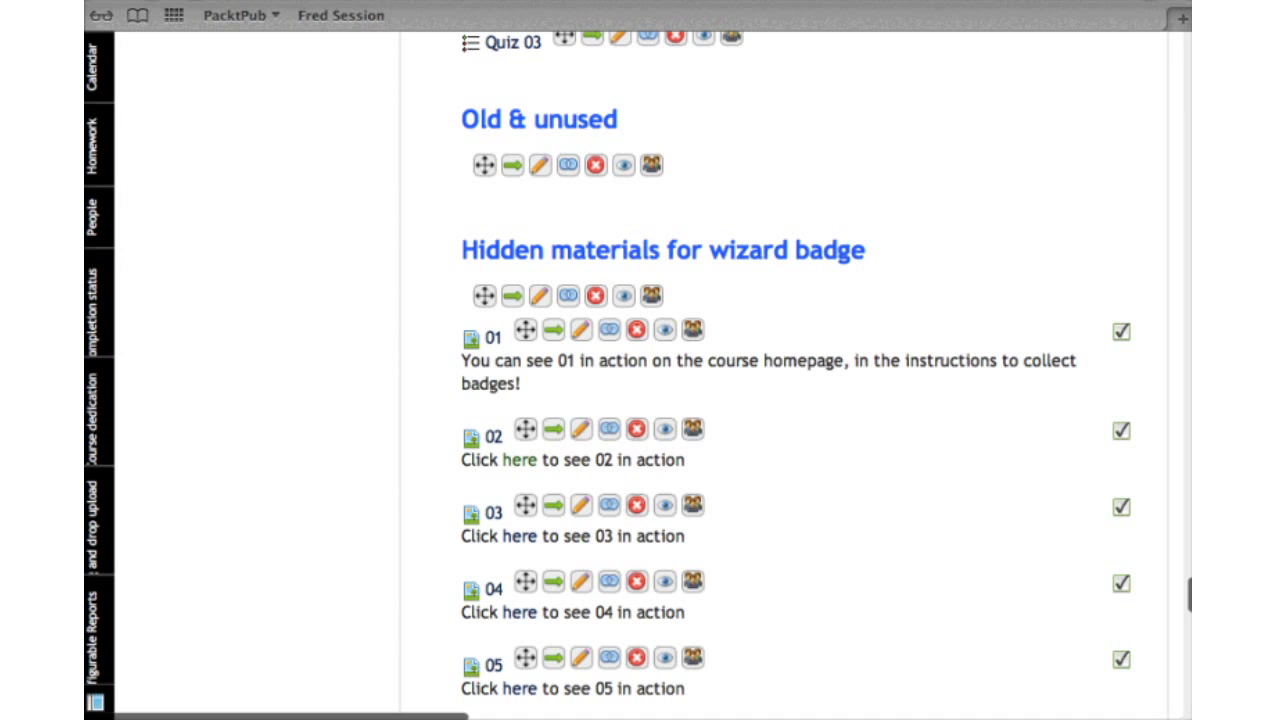